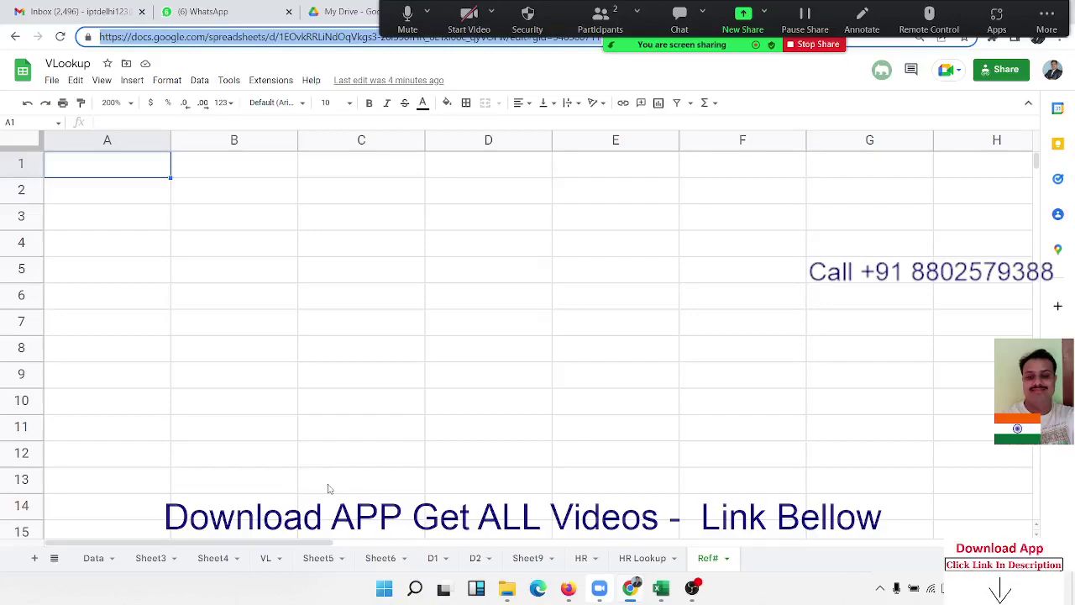
Enter the headings R and C in cells A2 and B2.
click(229, 262)
click(149, 202)
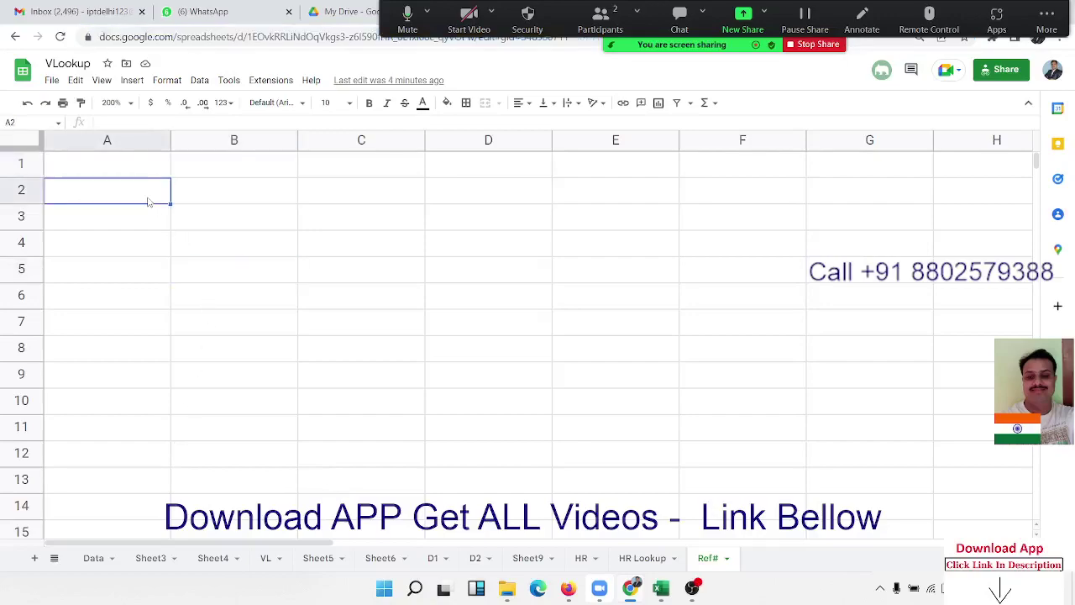
key(Up)
click(148, 202)
text(R)
key(Tab)
text(C)
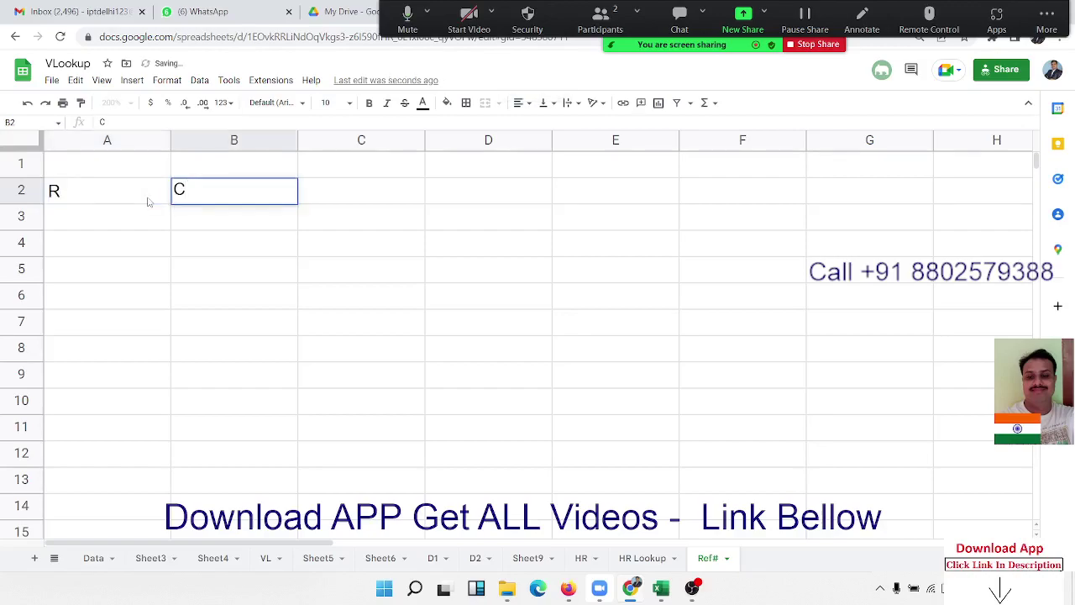
key(Return)
Enter 5 under R in A3 and 4 under C in B3.
text(5)
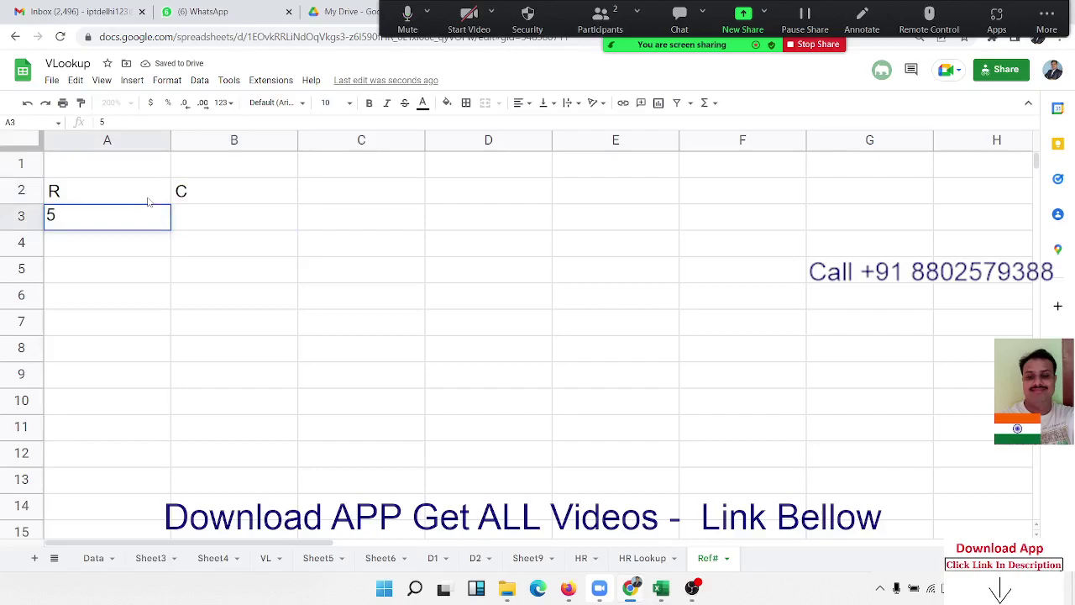
key(Tab)
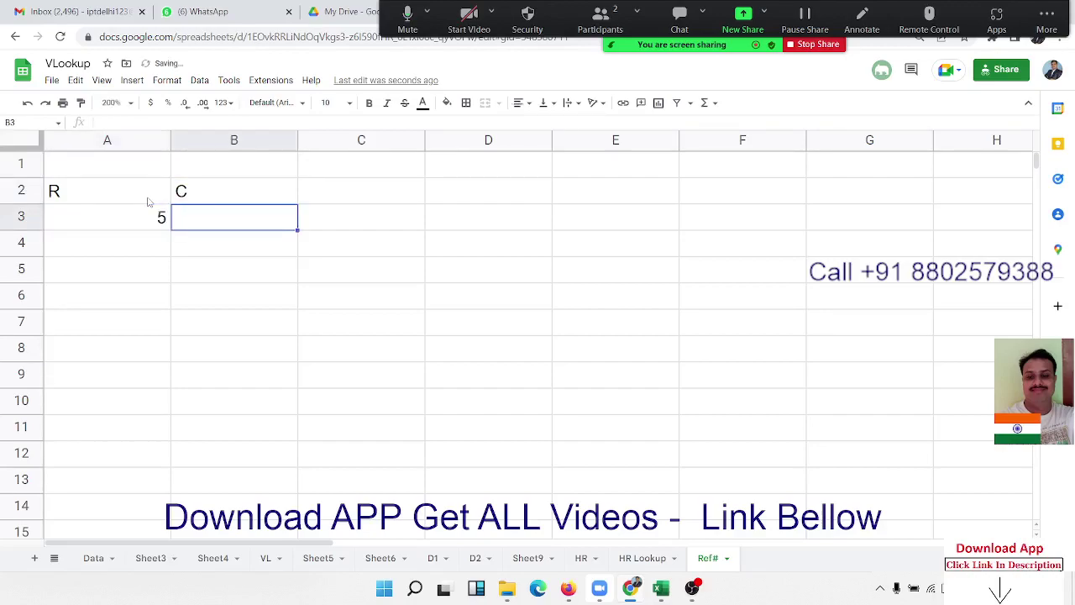
text(4)
key(Tab)
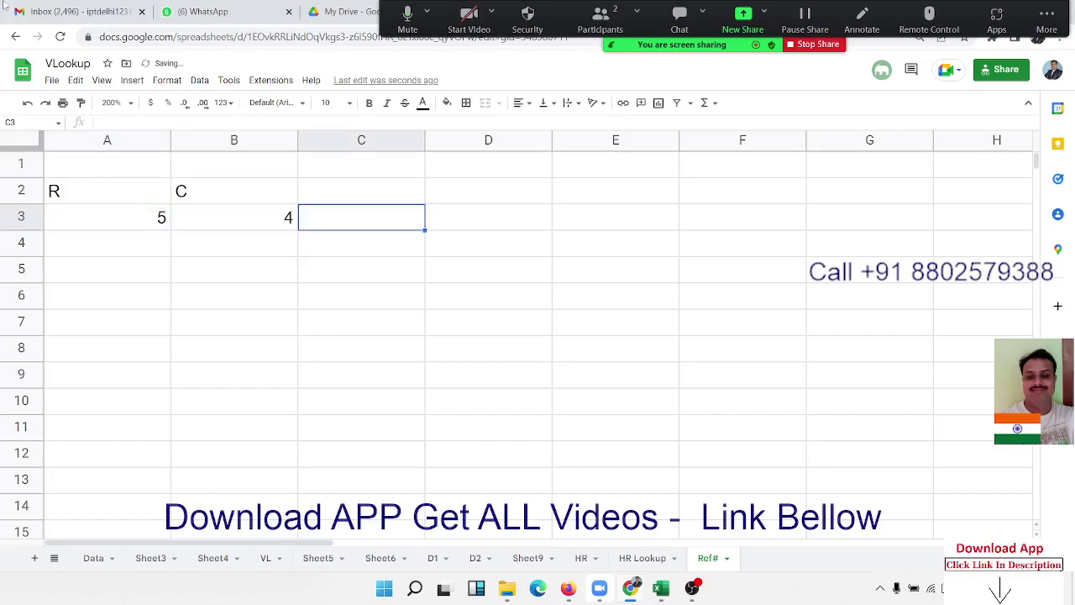
click(77, 280)
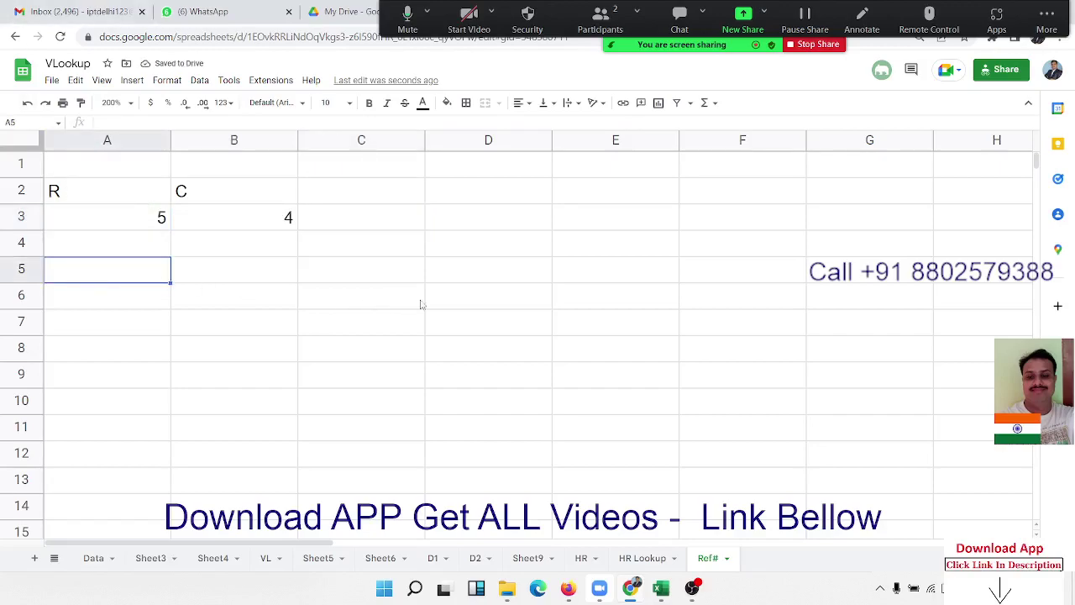
click(486, 283)
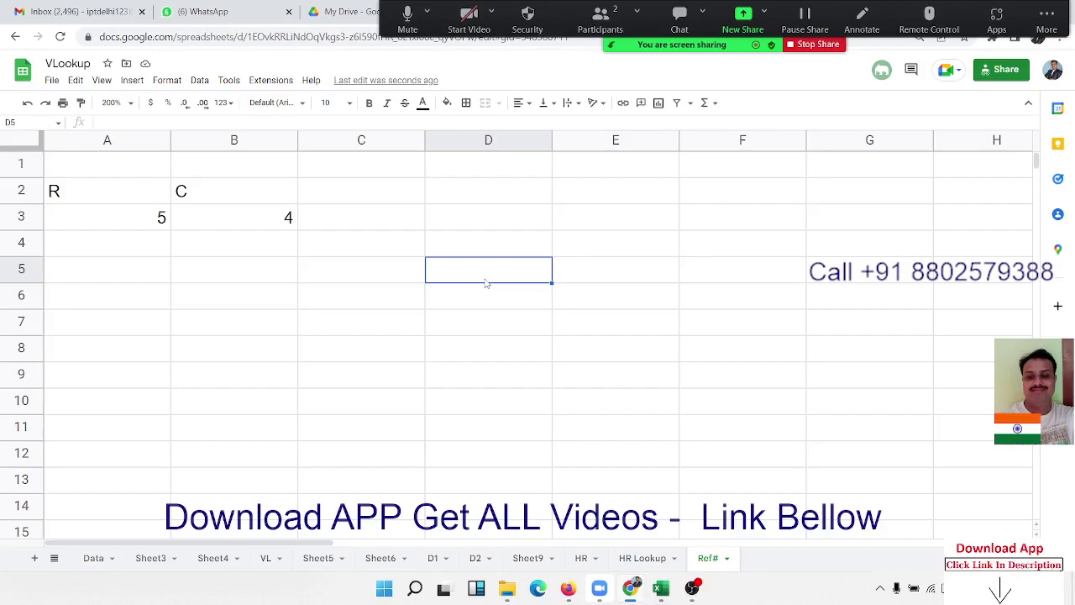
Enter =ADDRESS(A3,B3) in C3 so it returns $D$5.
click(386, 219)
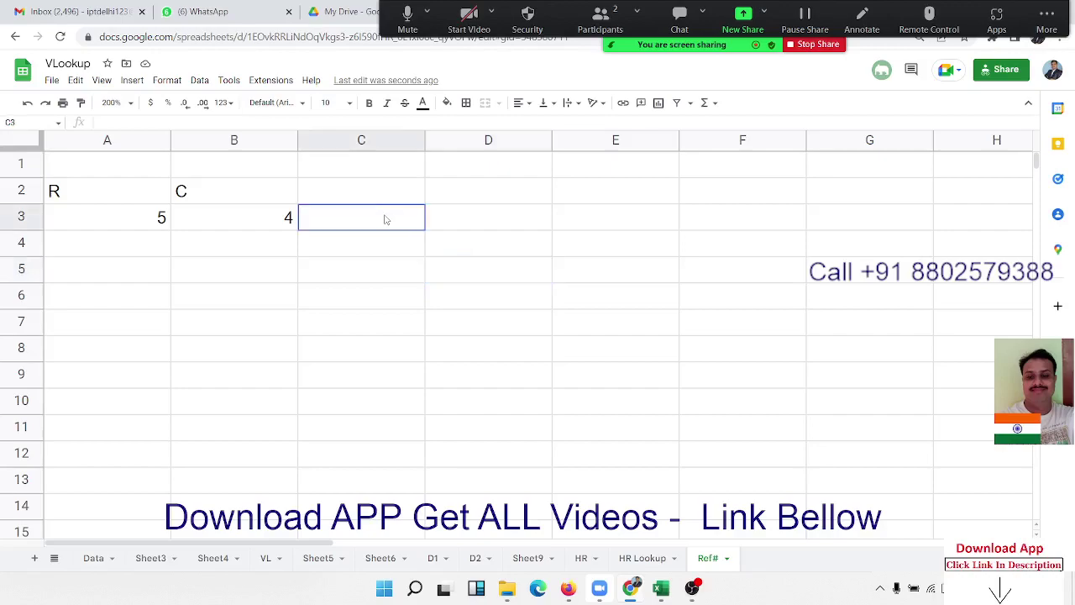
text(=)
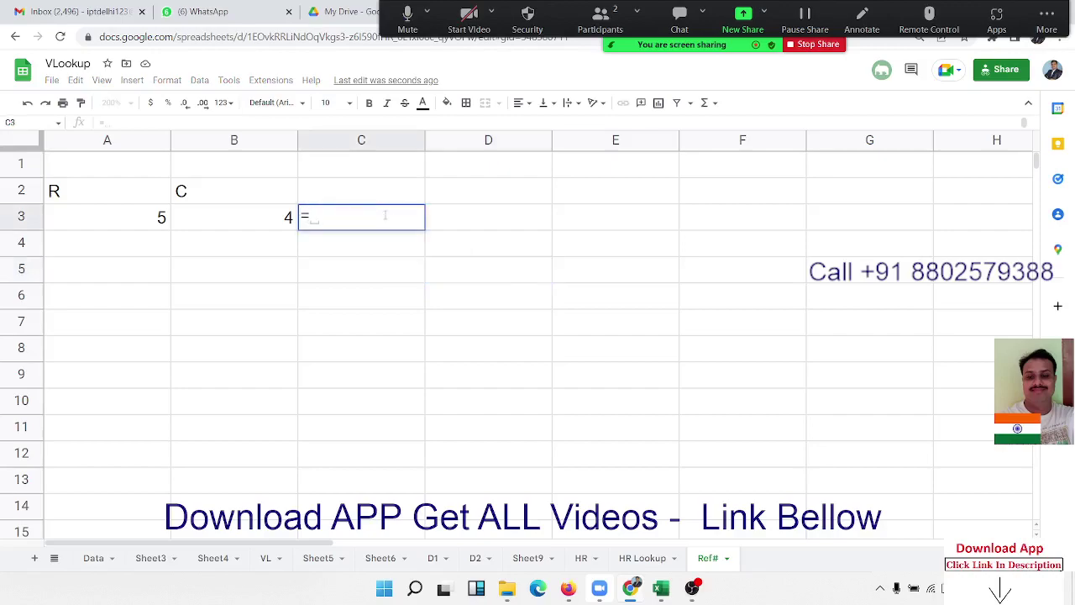
text(add)
key(Down)
key(Tab)
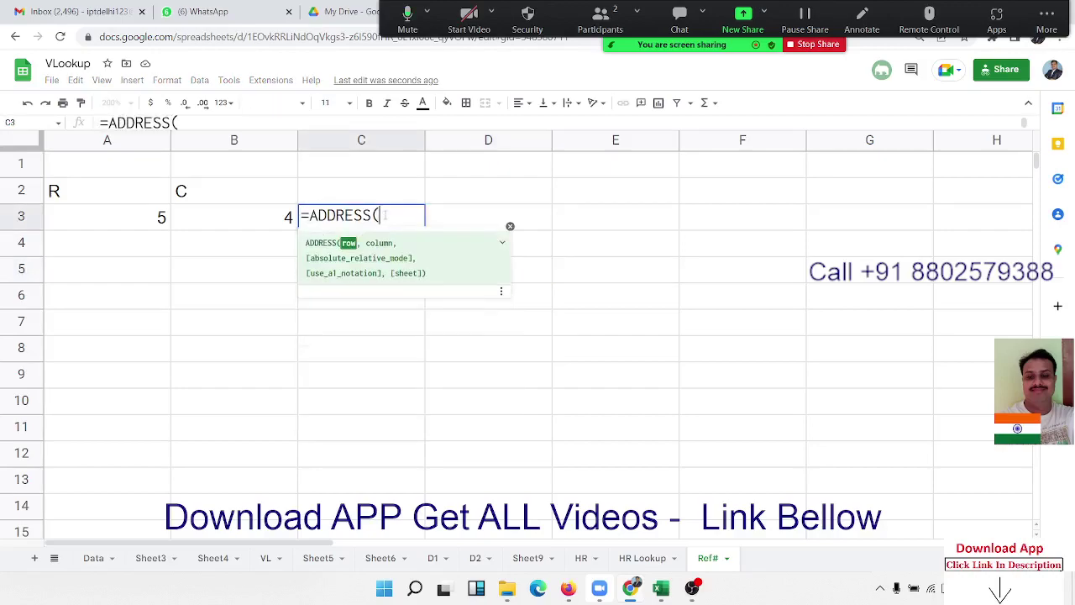
click(158, 231)
text(,)
click(213, 222)
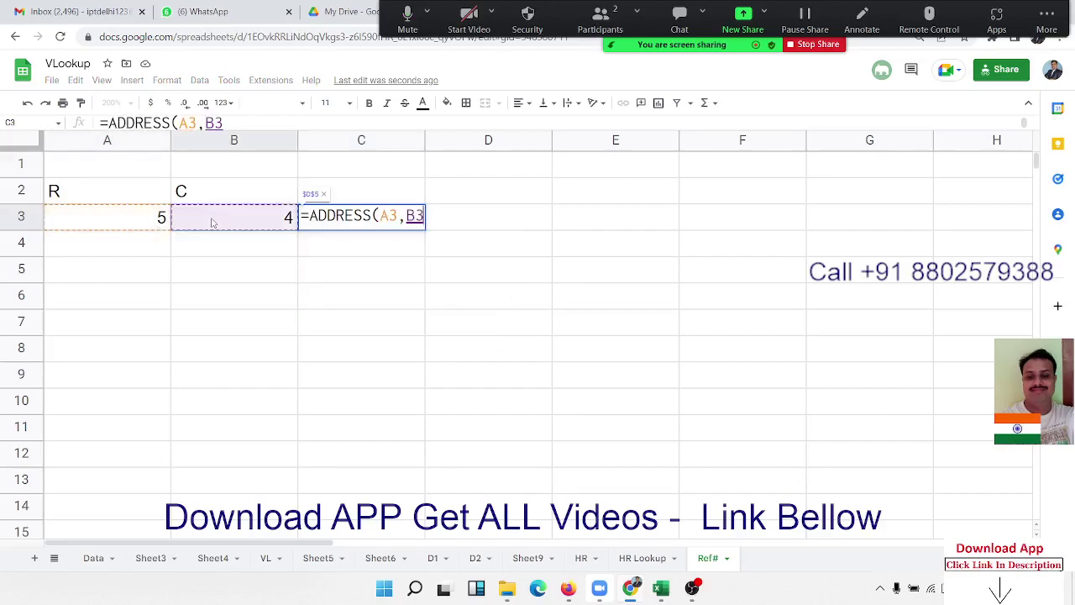
key(Return)
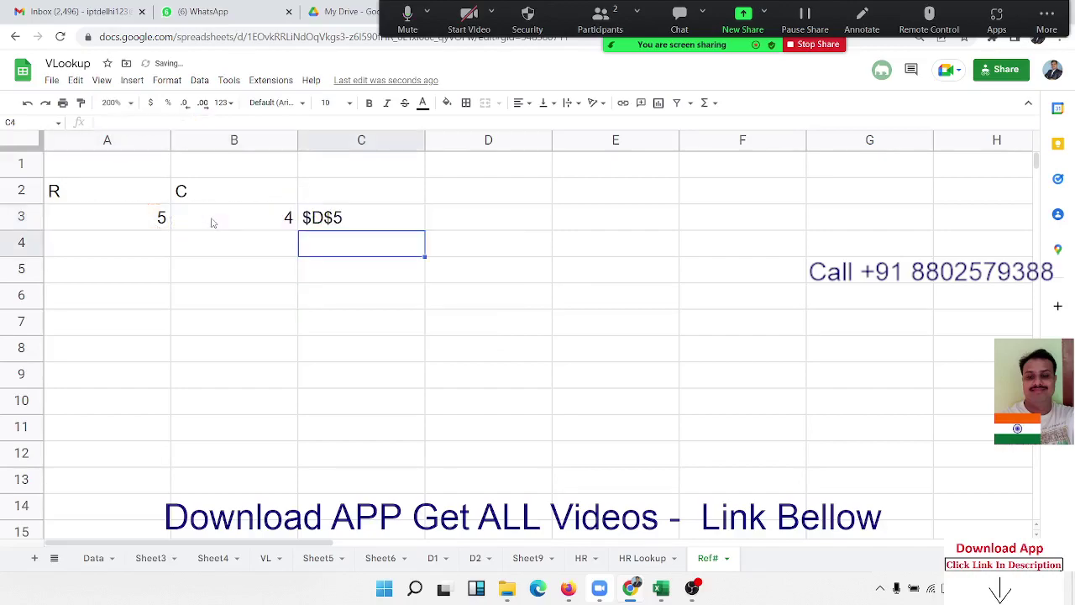
click(322, 227)
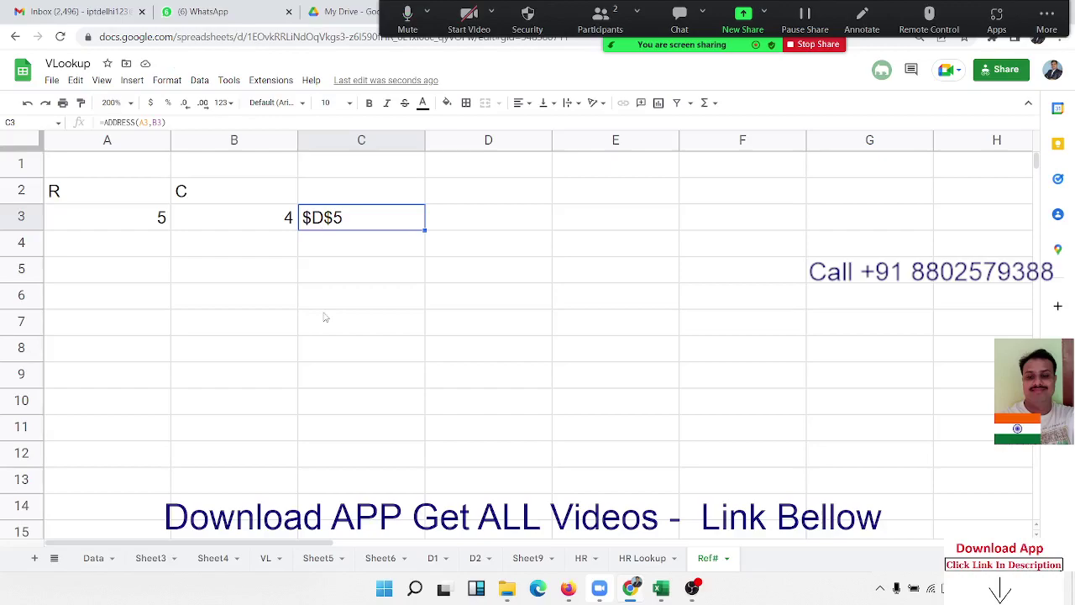
Enter 652 in cell D5.
click(483, 287)
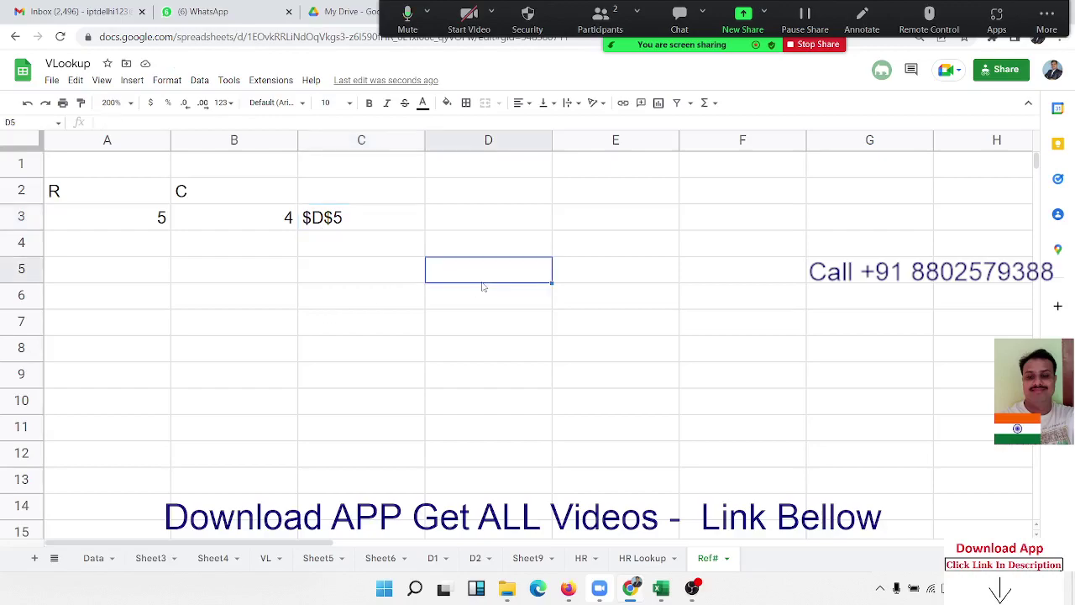
text(652)
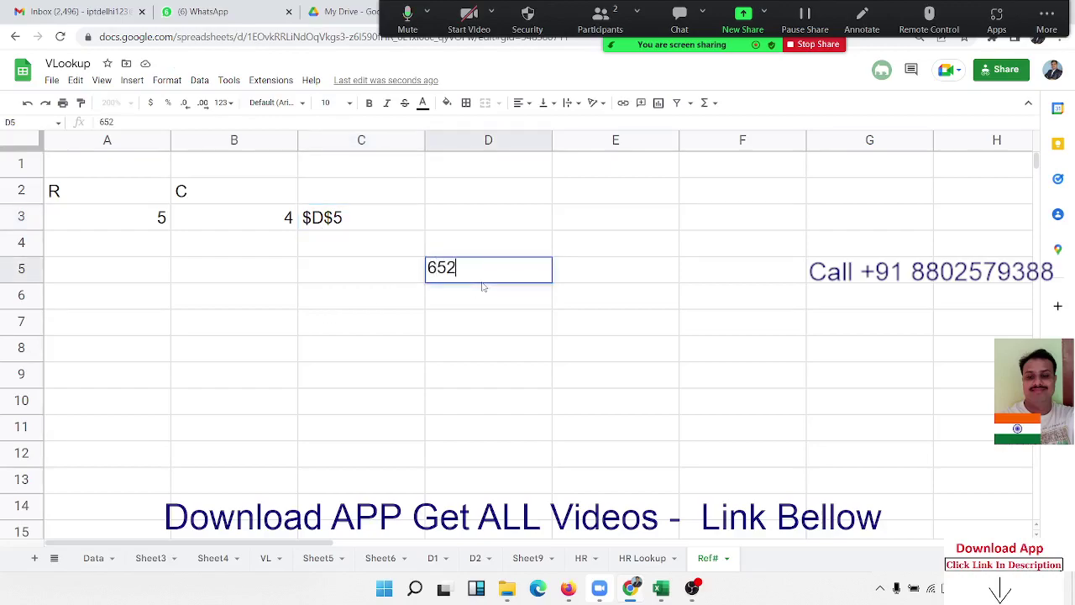
key(Return)
click(483, 286)
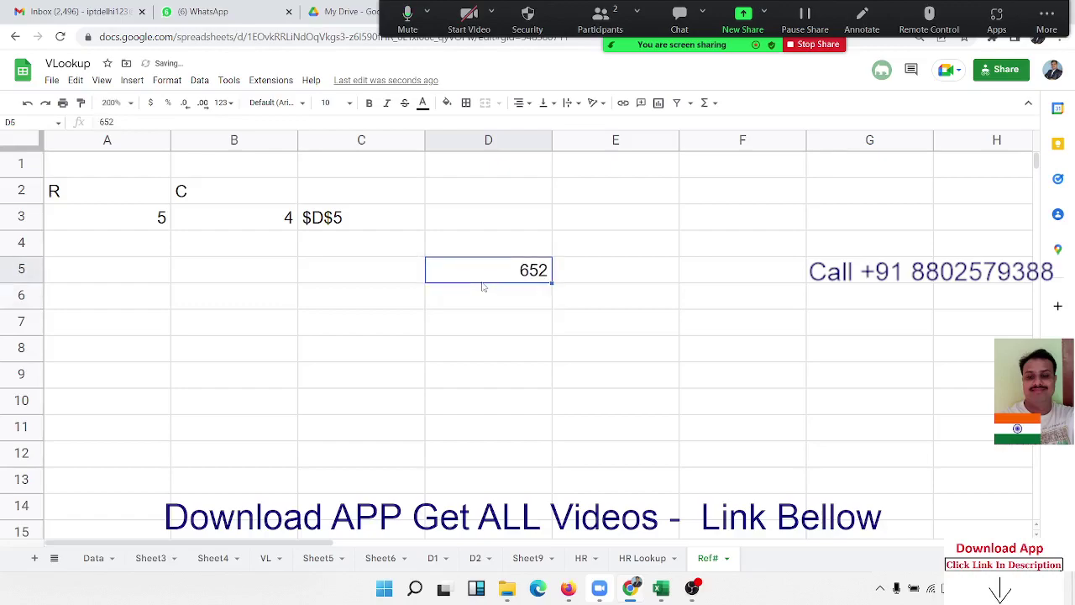
Step through A3, B3 and C3 to review the row, column and address cells.
key(Left)
key(Up)
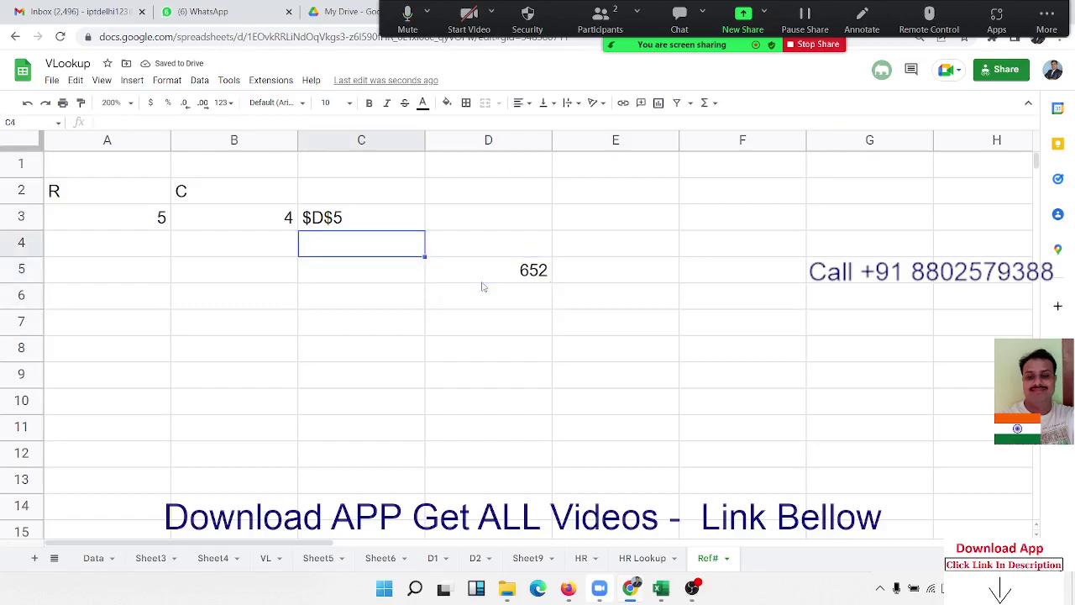
key(Up)
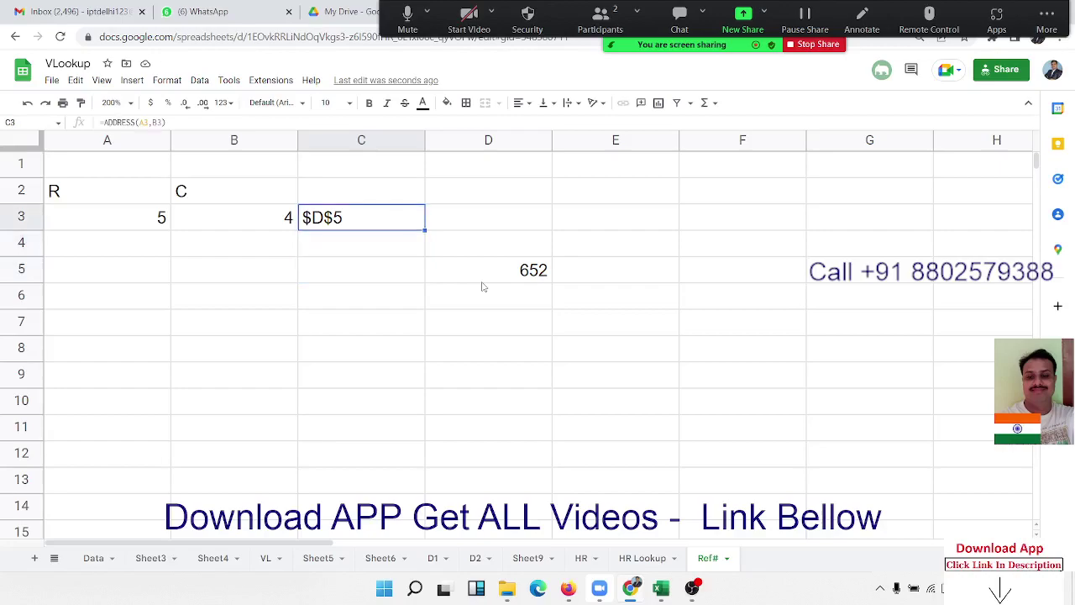
key(Left)
key(Left)
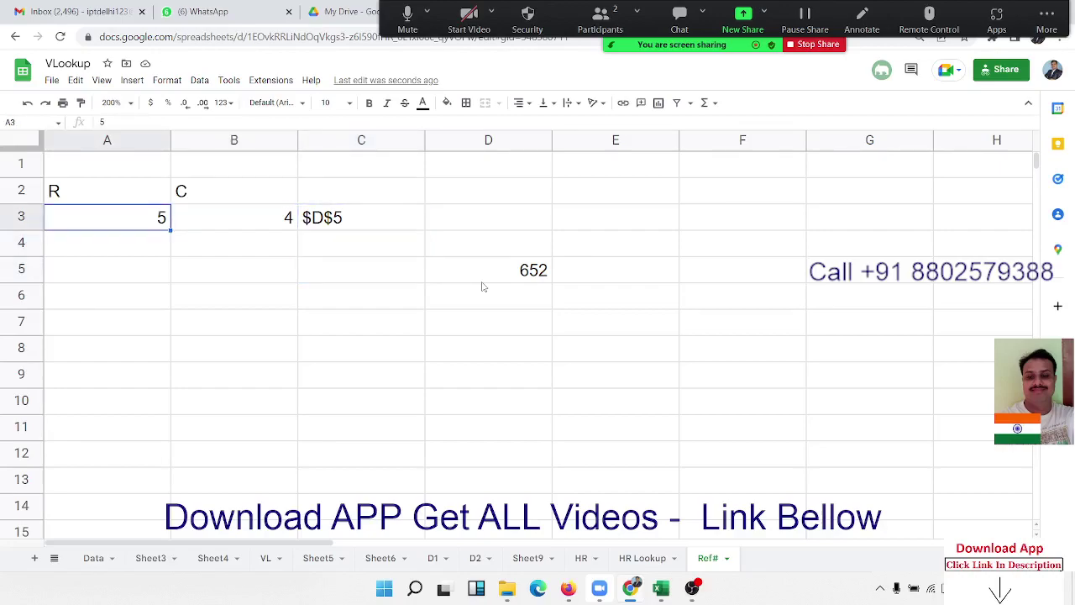
key(Right)
key(Right)
key(Down)
key(Down)
key(Down)
key(Left)
key(Left)
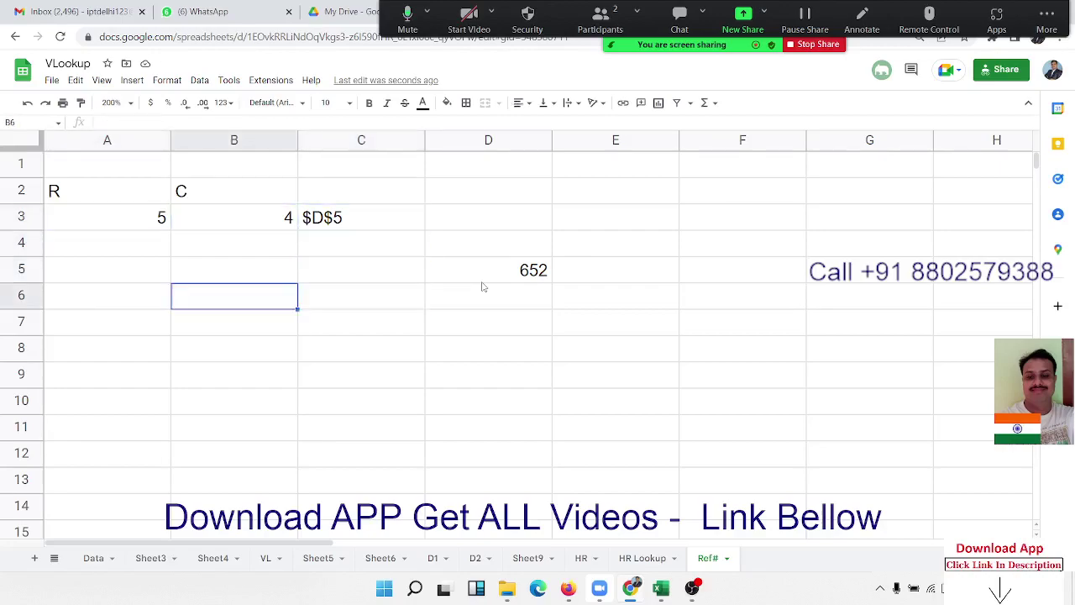
key(Right)
text(a1)
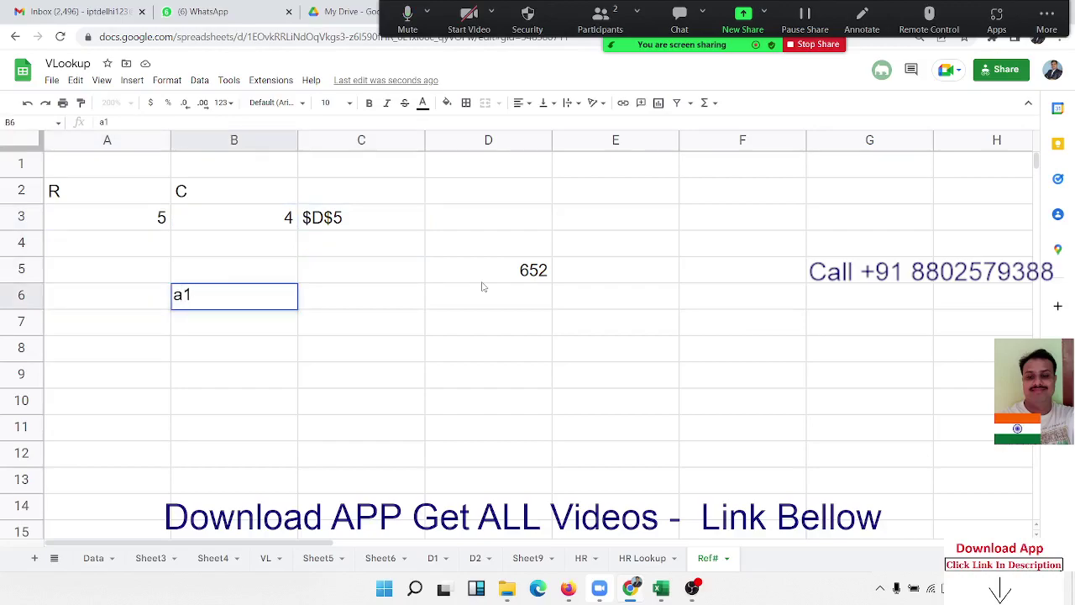
key(Escape)
key(Up)
key(Up)
key(Up)
key(Up)
key(Left)
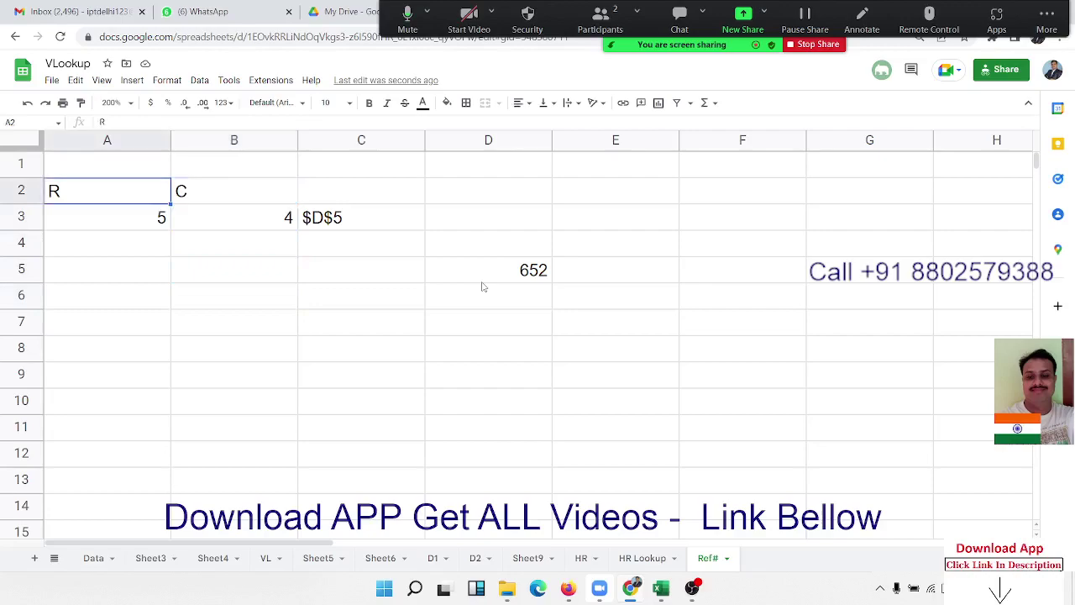
key(Down)
key(Up)
key(Down)
key(Right)
key(Up)
key(Down)
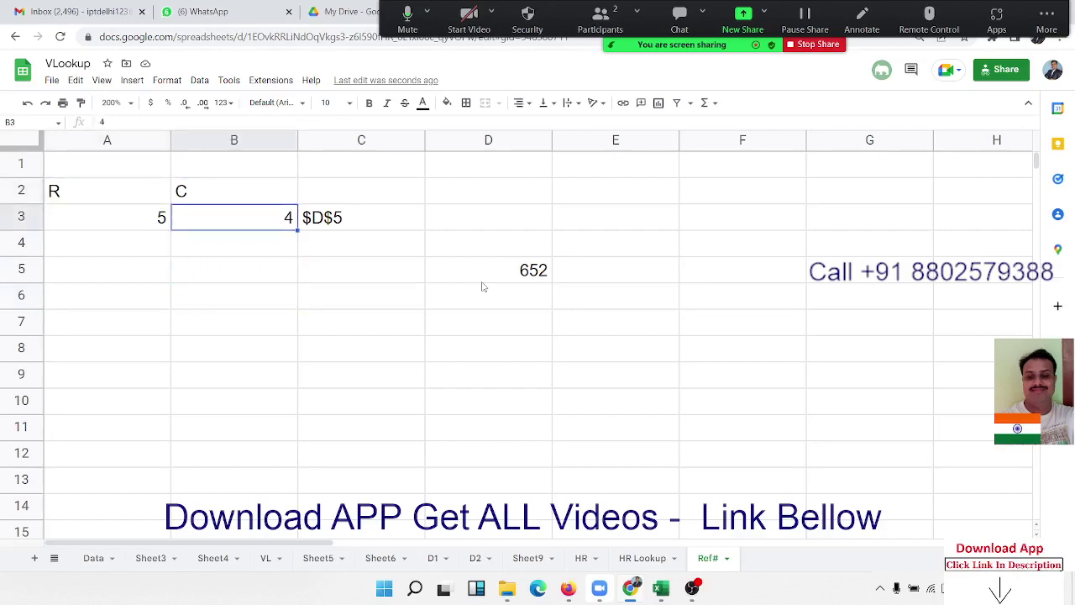
key(shift+Left)
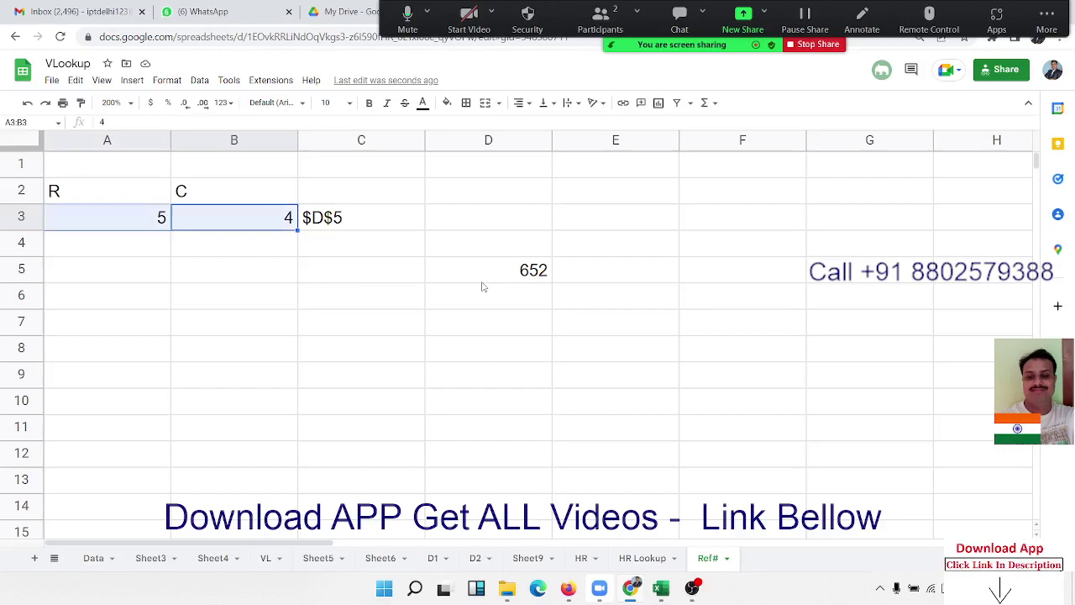
key(Right)
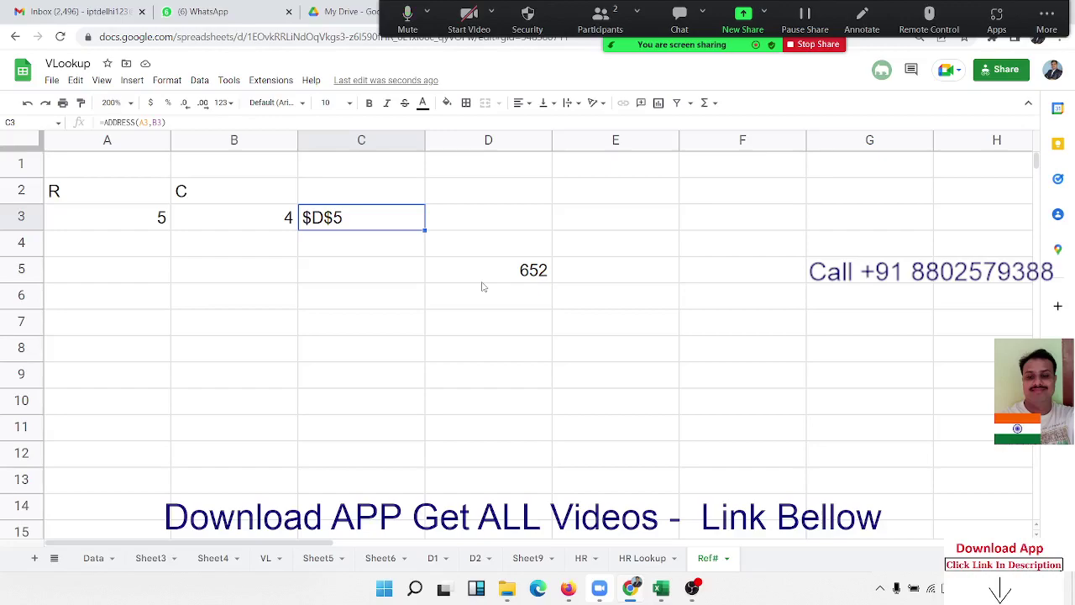
Review C3's =ADDRESS(A3,B3) formula and recommit it unchanged.
key(F2)
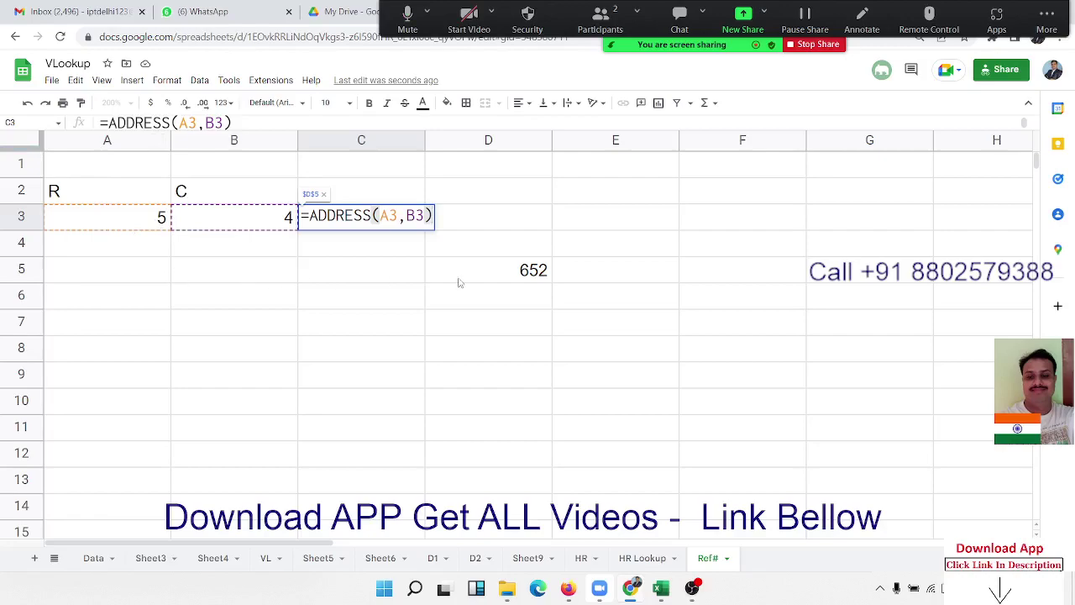
key(Return)
key(Up)
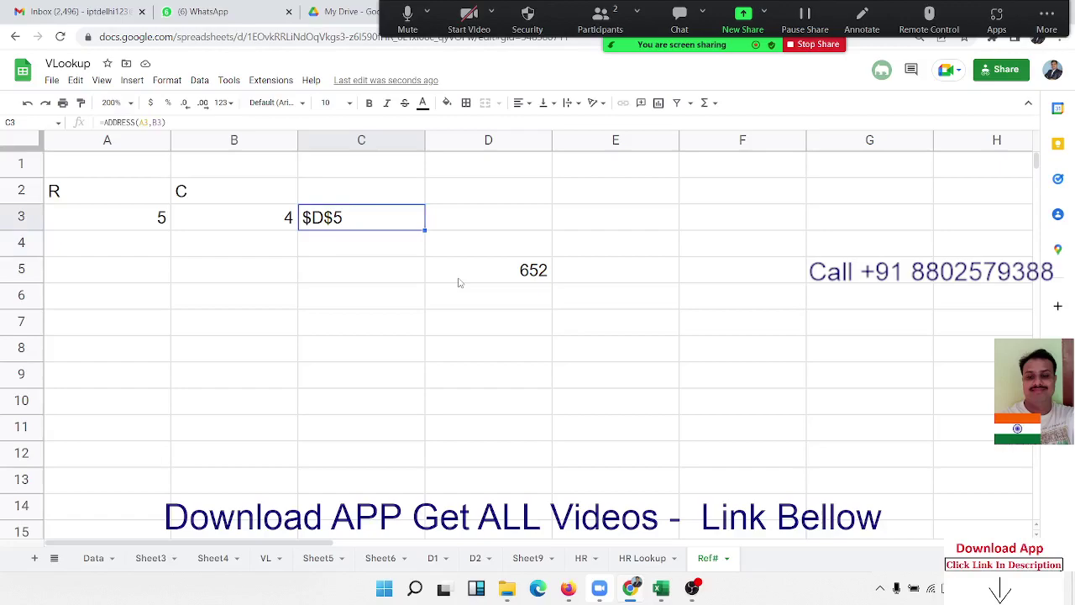
key(Down)
key(Up)
key(Right)
key(Left)
Enter =INDIRECT(C3) in D3 so it returns 652 from D5.
key(Right)
text(=in)
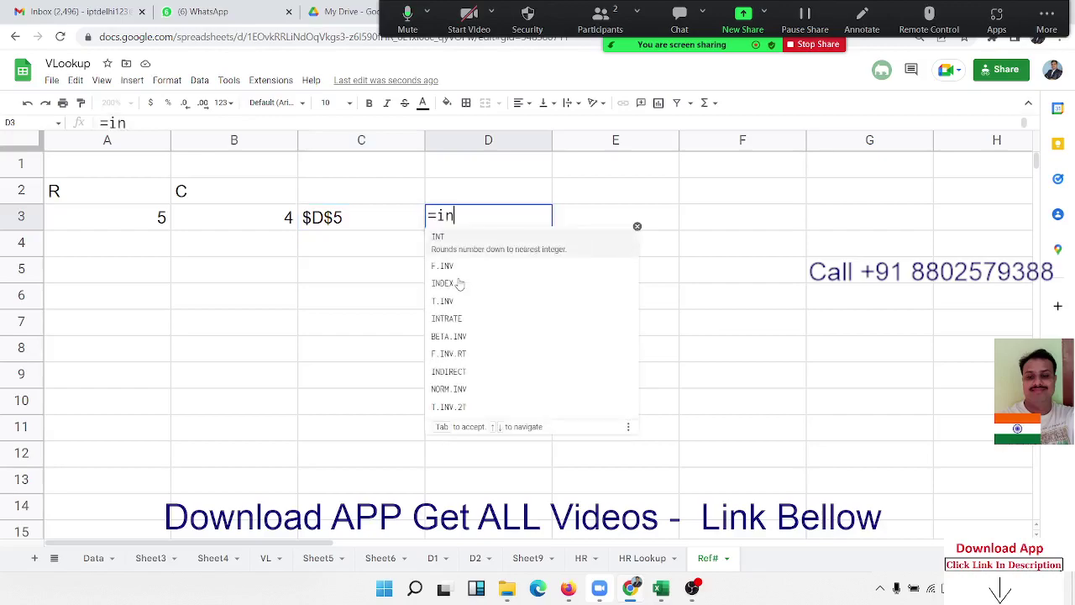
text(d)
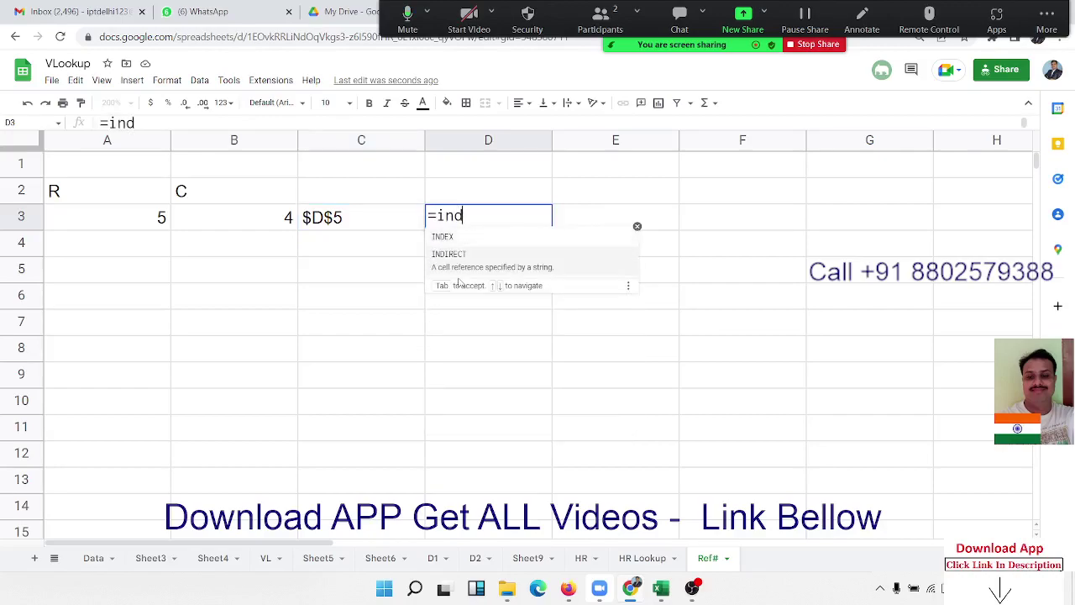
key(Tab)
key(Left)
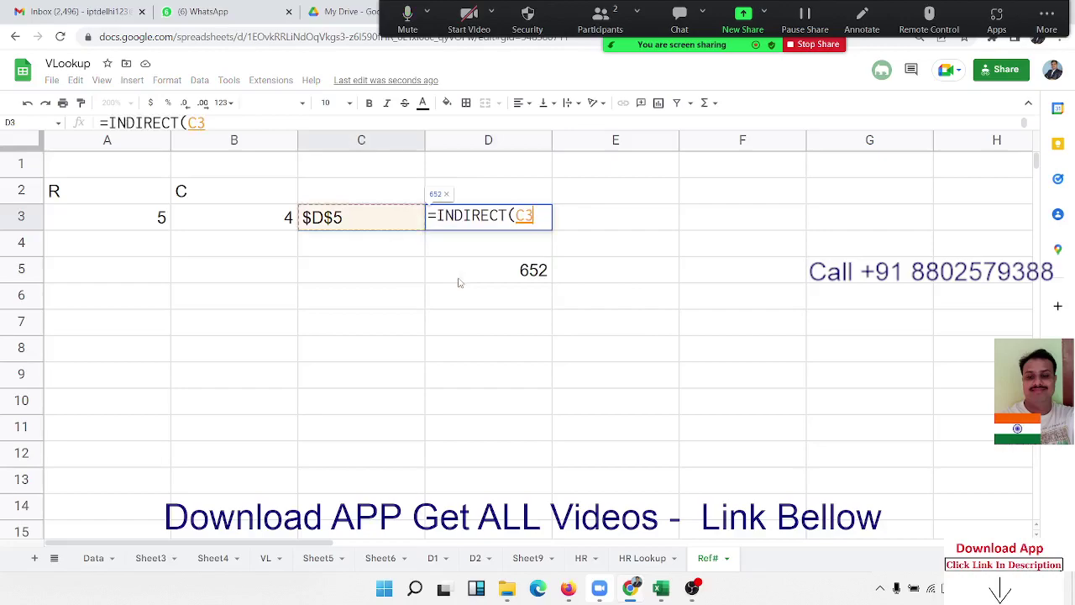
key(Return)
key(Up)
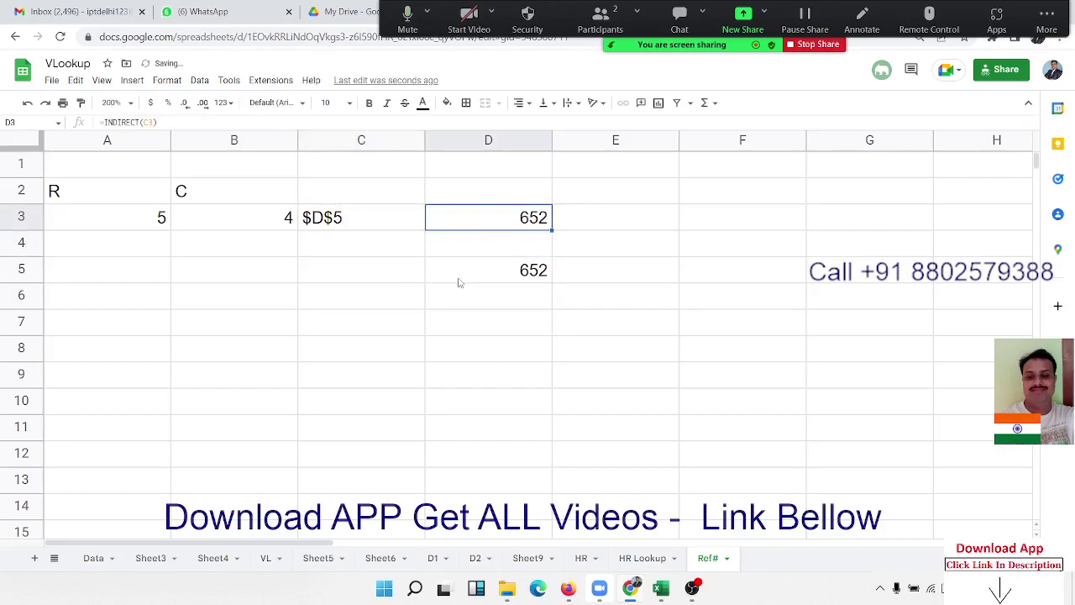
click(135, 300)
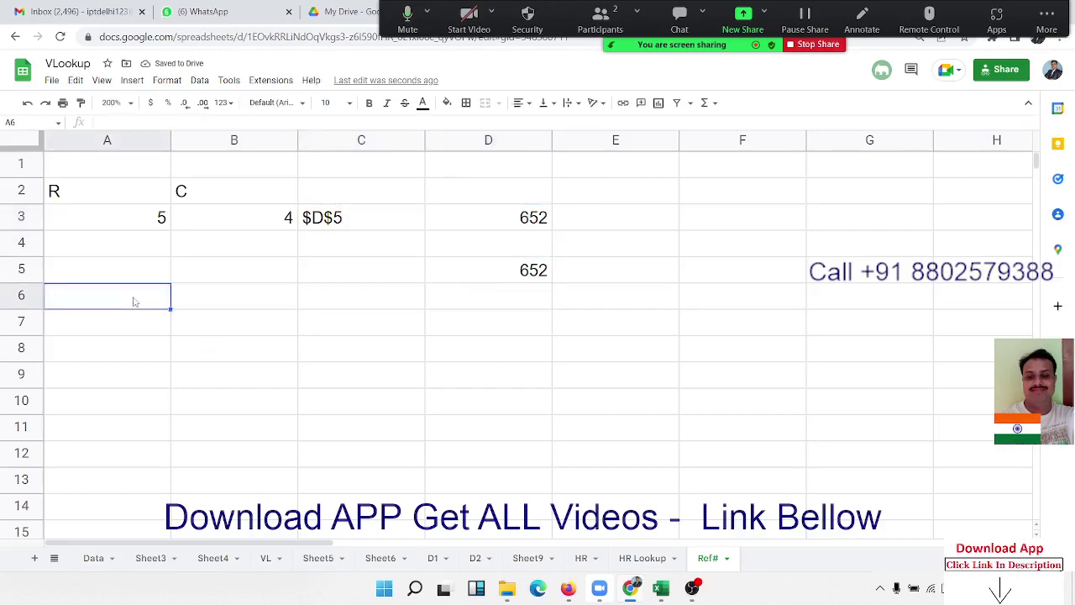
Put 500 in A1, test =A1 in A5, then clear A5.
click(86, 175)
text(500)
key(Return)
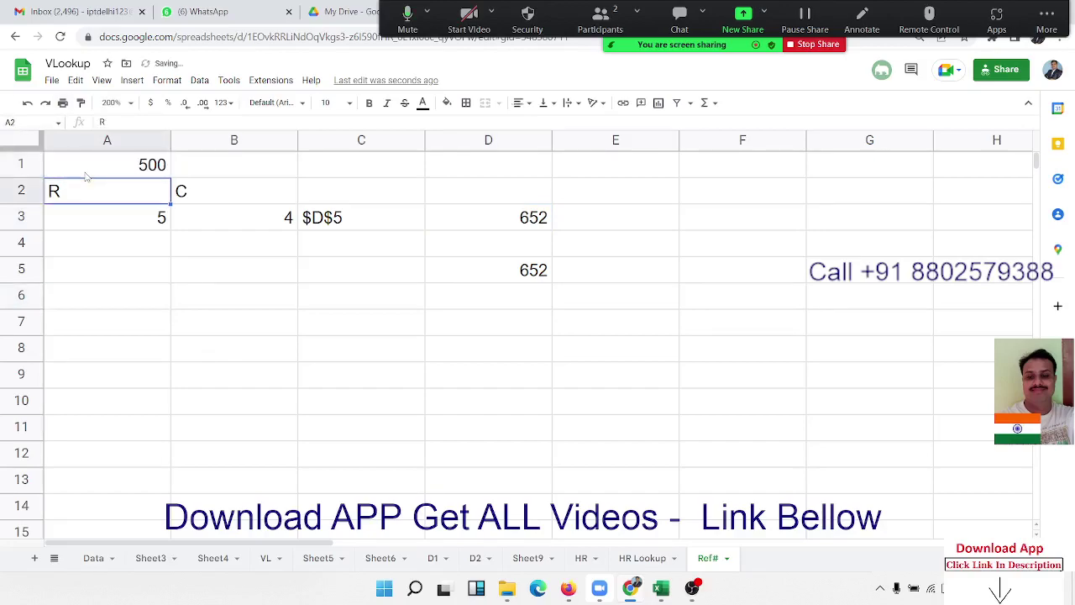
key(Down)
key(Down)
key(Down)
text(=)
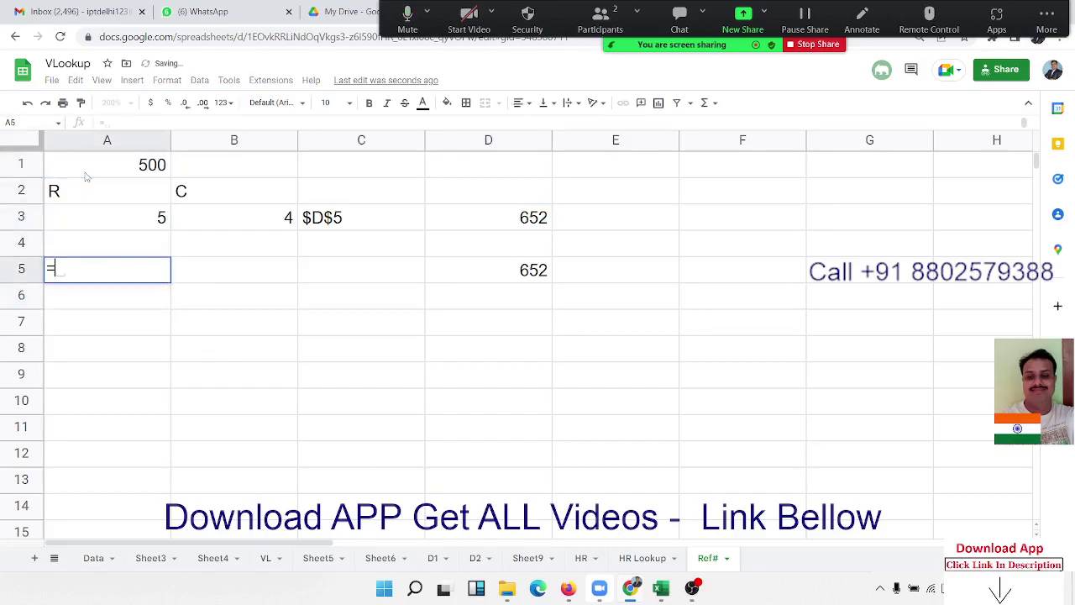
text(a1)
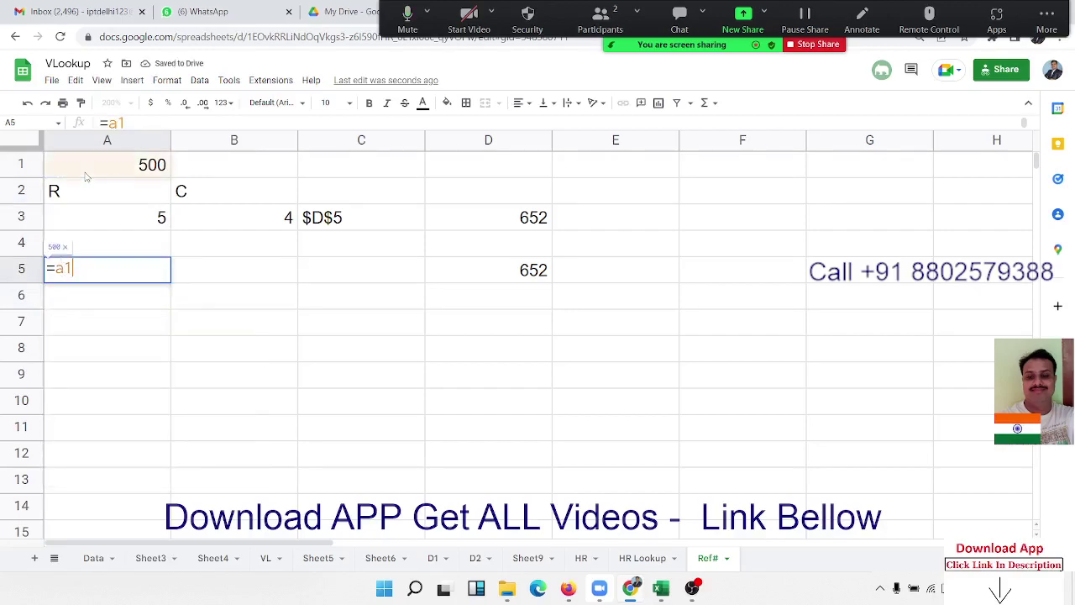
key(Return)
key(Up)
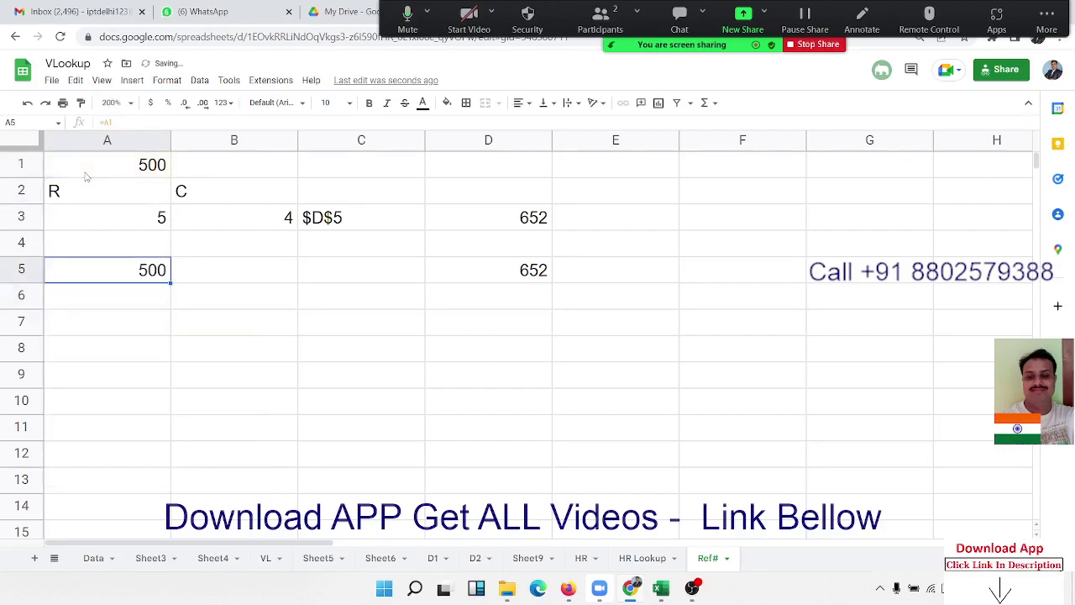
key(Delete)
Type the text A1 into B1 and start an A5 formula referencing B1.
click(195, 165)
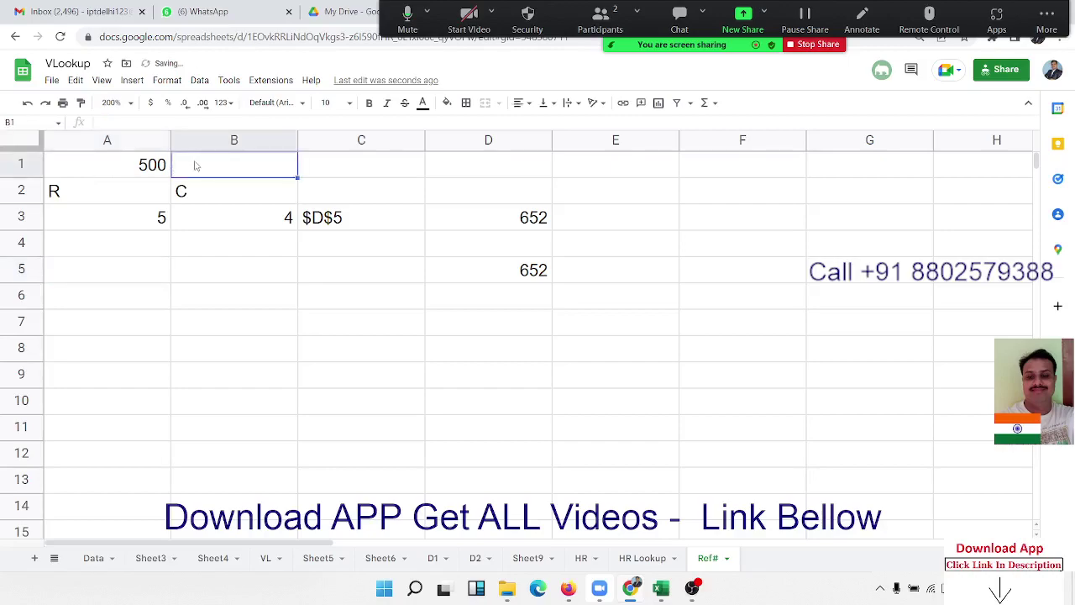
text(A)
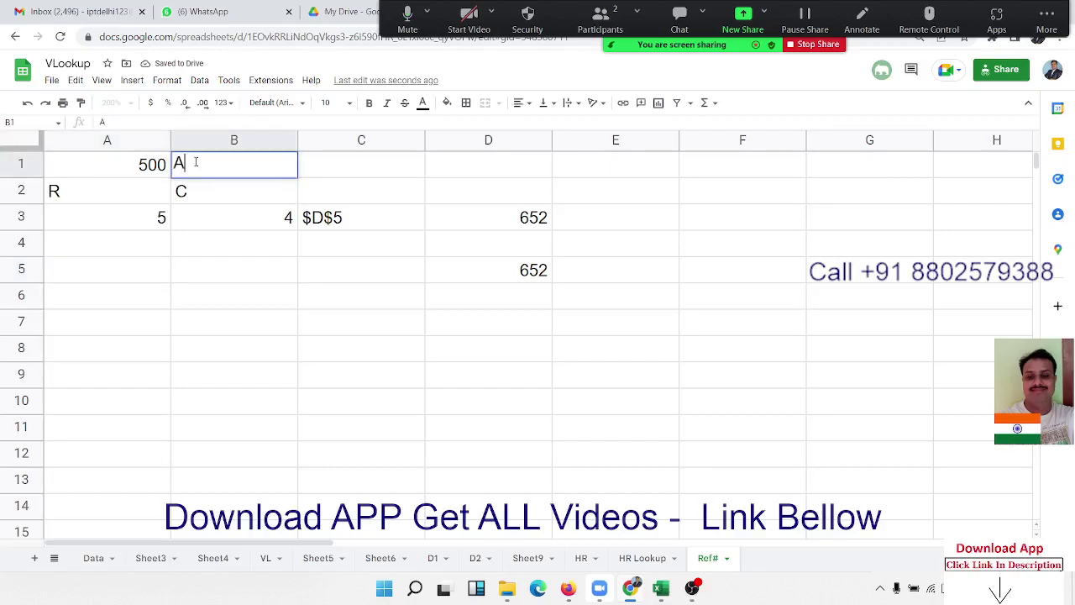
text(1)
click(142, 266)
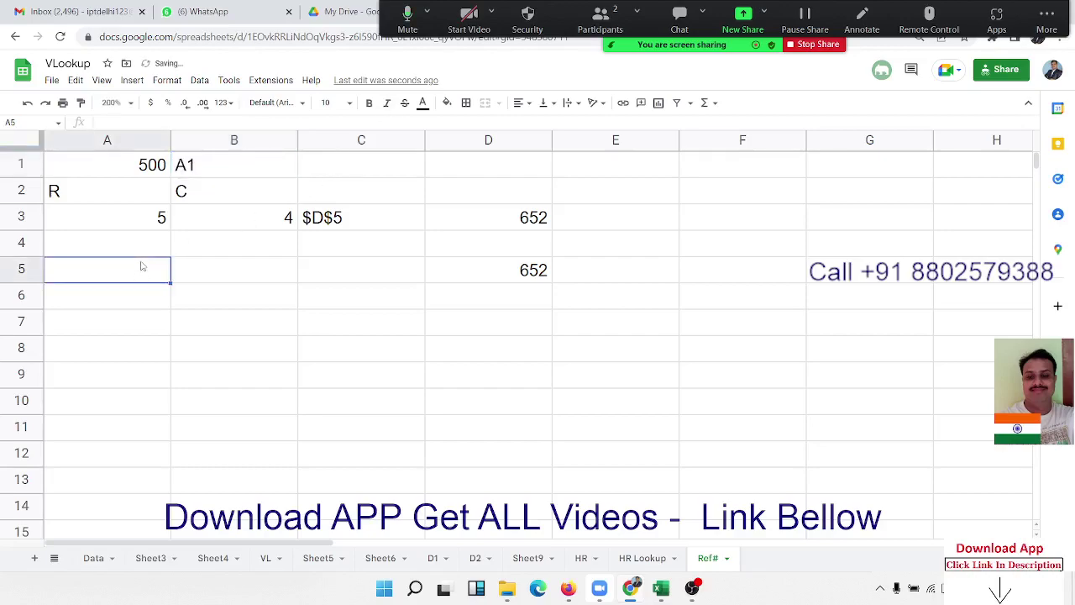
text(=)
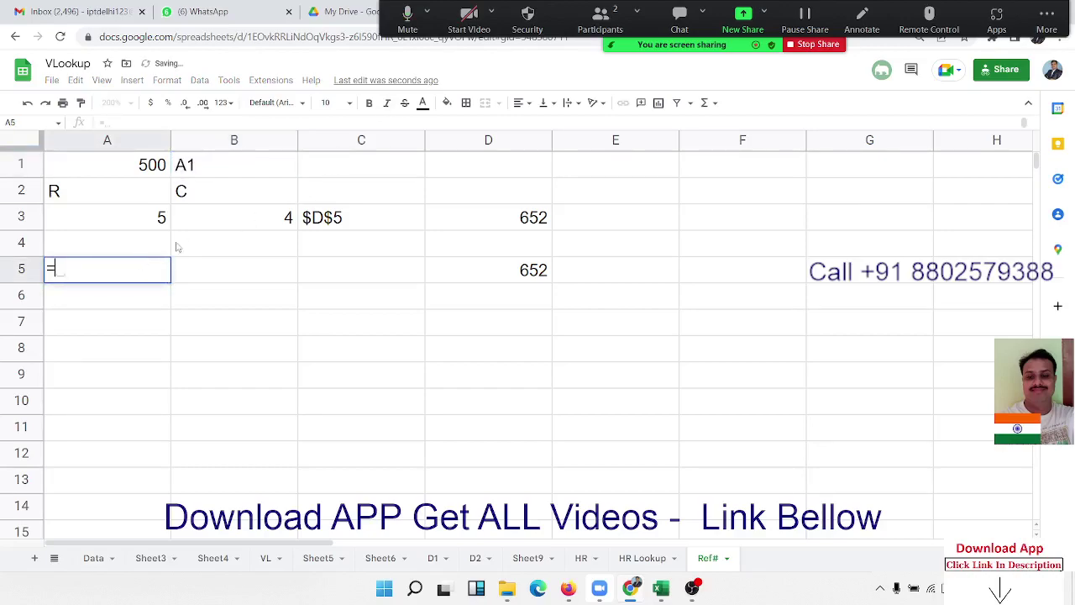
click(224, 175)
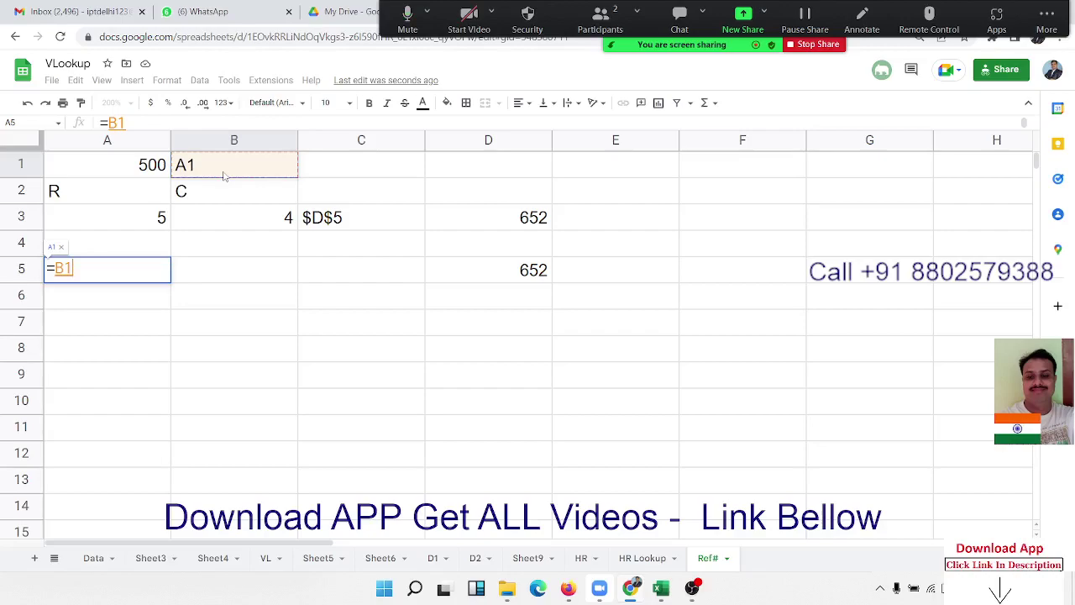
Rewrite A5 as =INDIRECT(B1) so it returns 500 from A1.
key(BackSpace)
key(BackSpace)
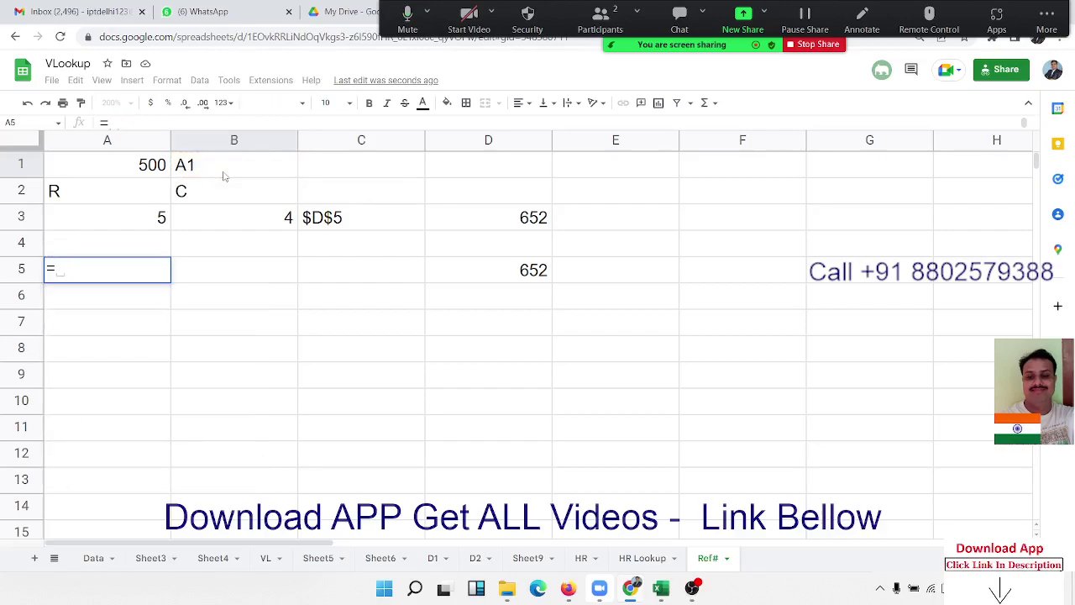
text(ind)
key(Down)
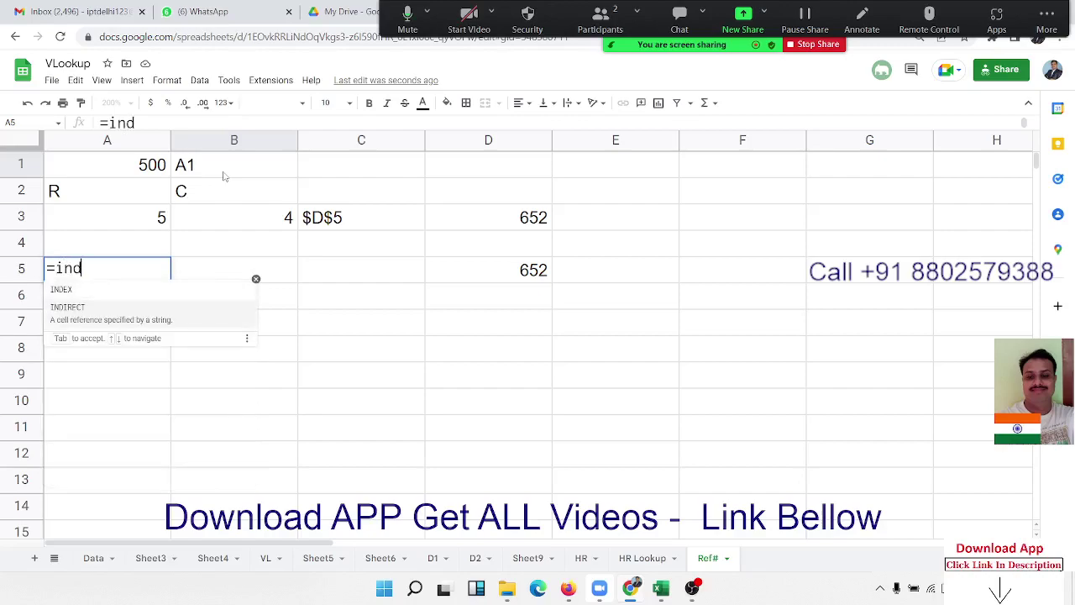
key(Tab)
click(224, 176)
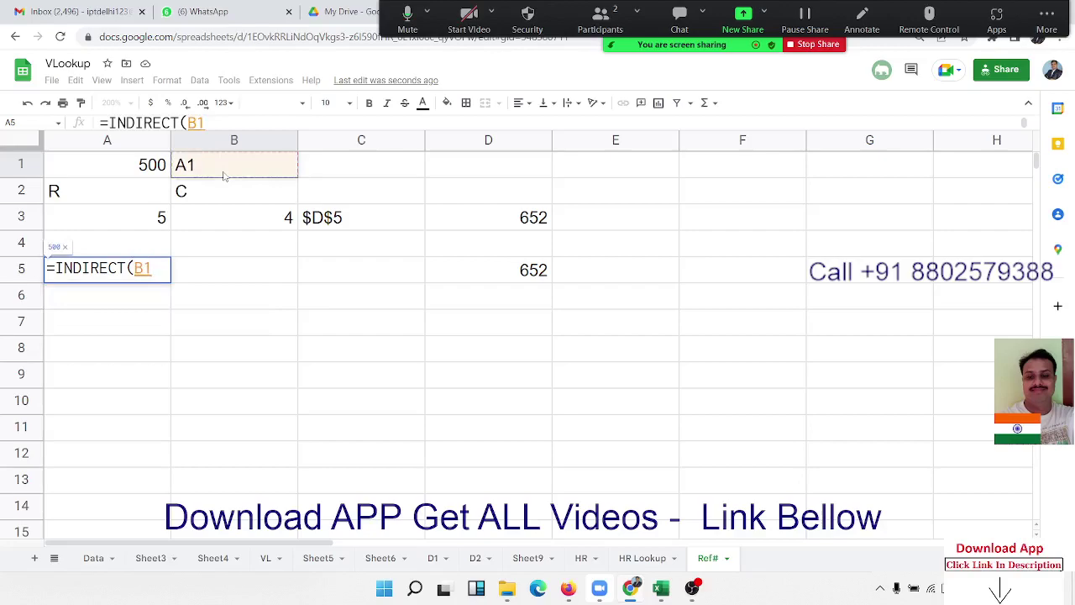
key(Return)
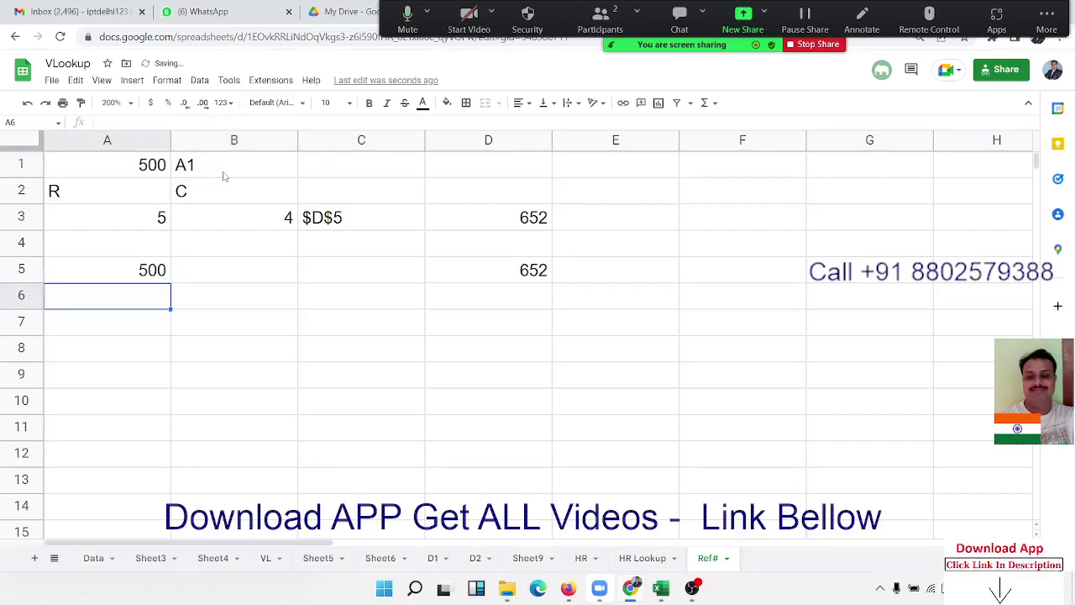
Reopen A5's formula to show the INDIRECT help and B1 reference, leaving it unchanged.
click(138, 280)
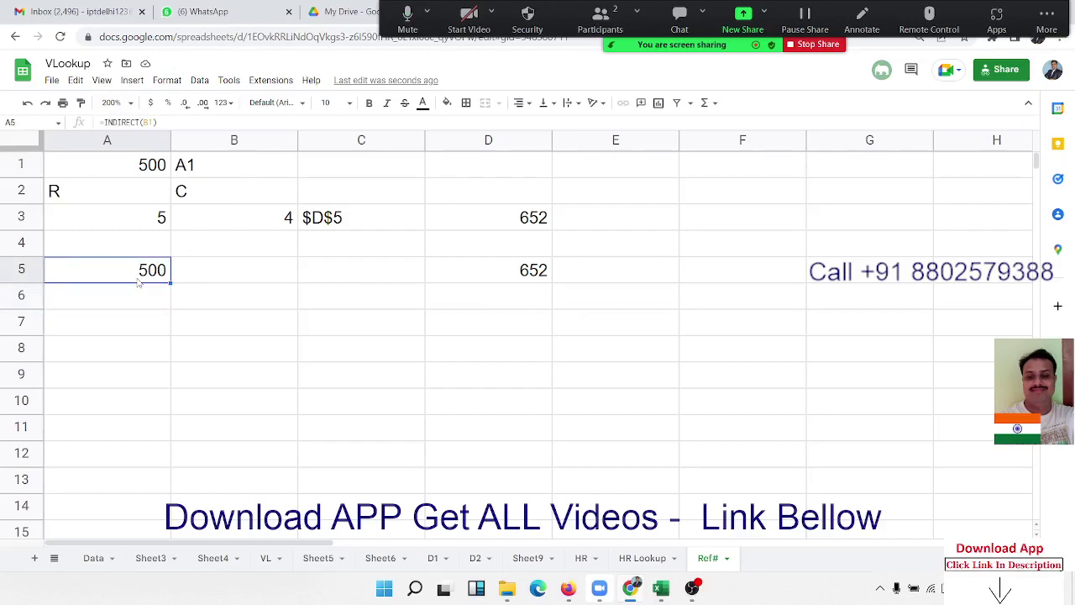
double_click(138, 282)
double_click(74, 267)
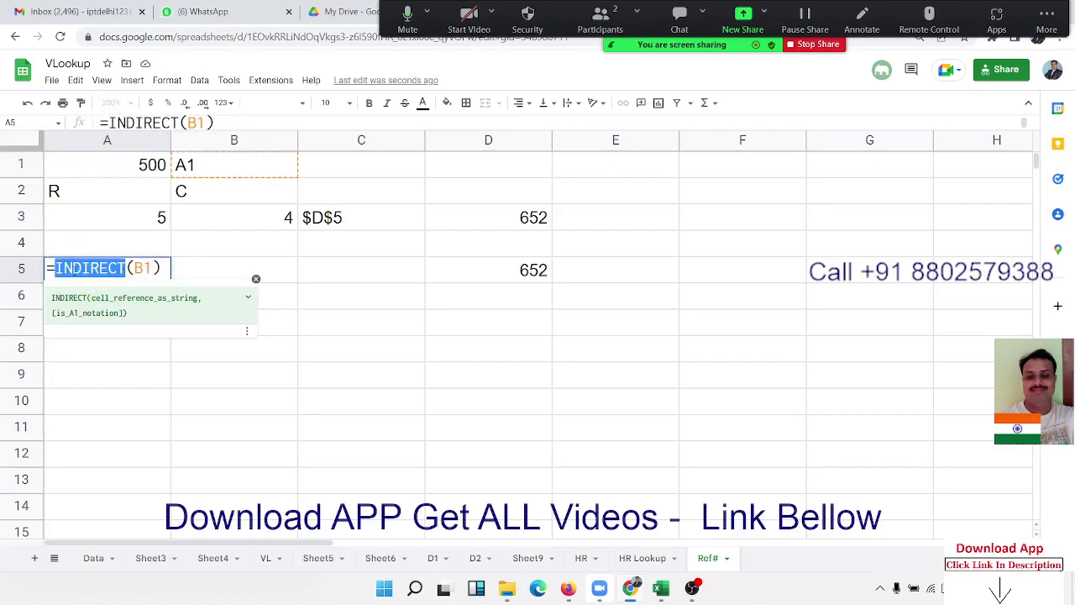
key(Escape)
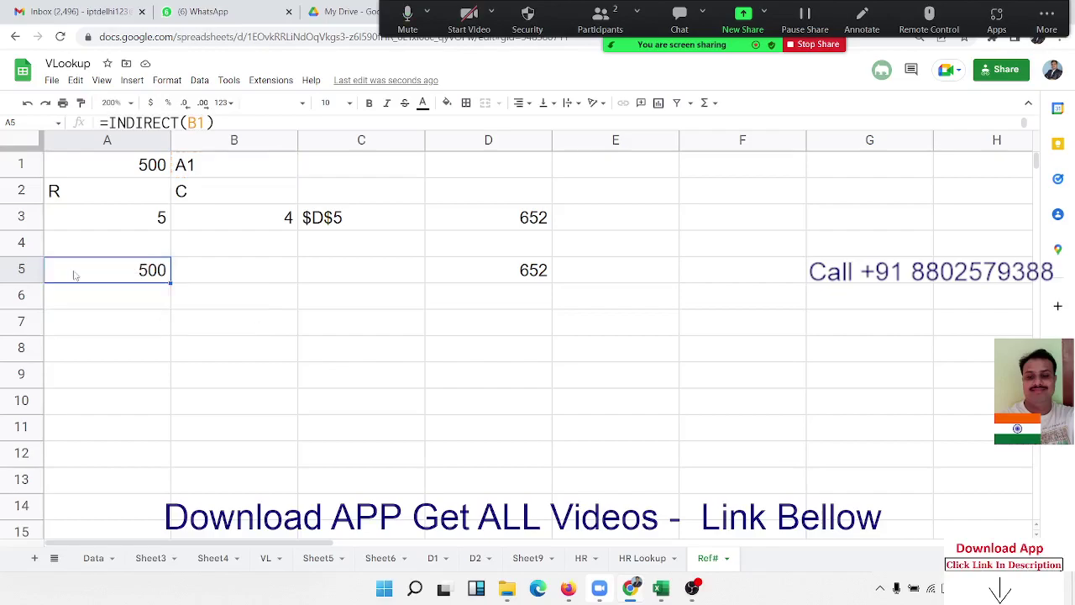
double_click(74, 274)
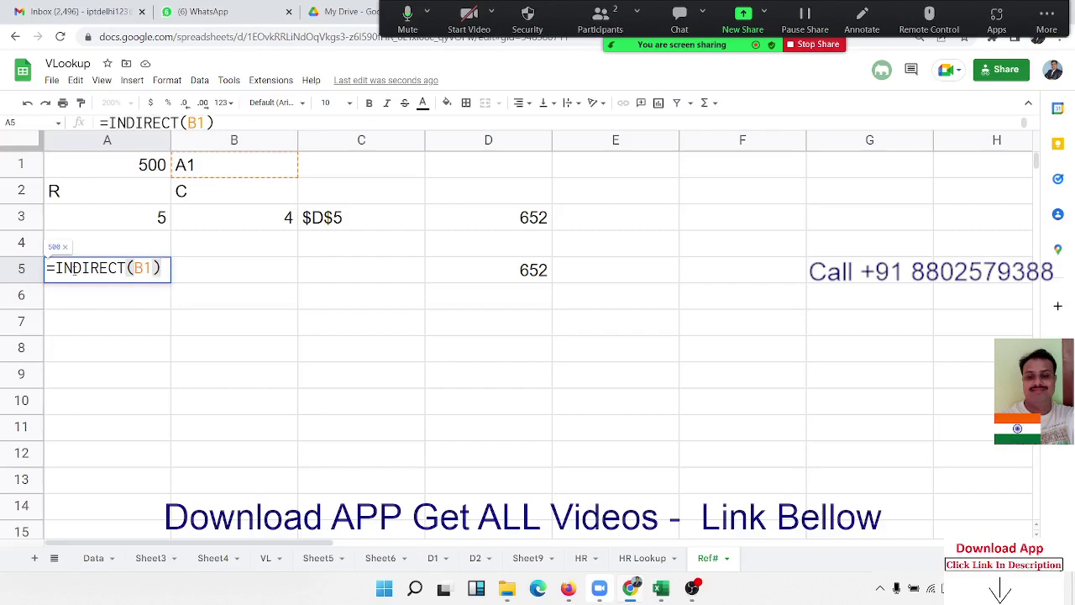
key(Escape)
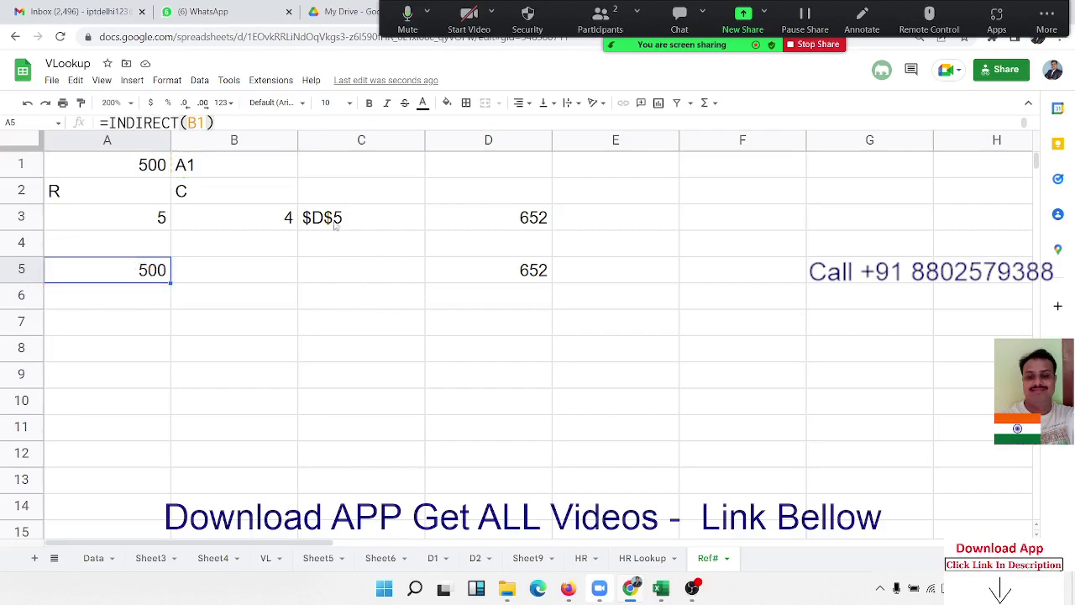
double_click(332, 217)
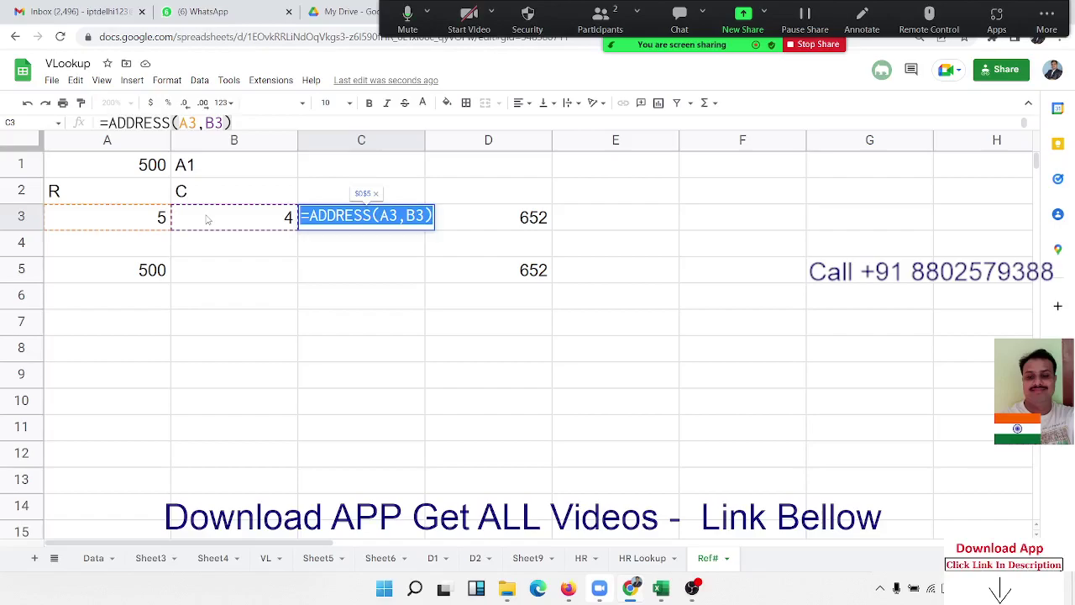
key(Return)
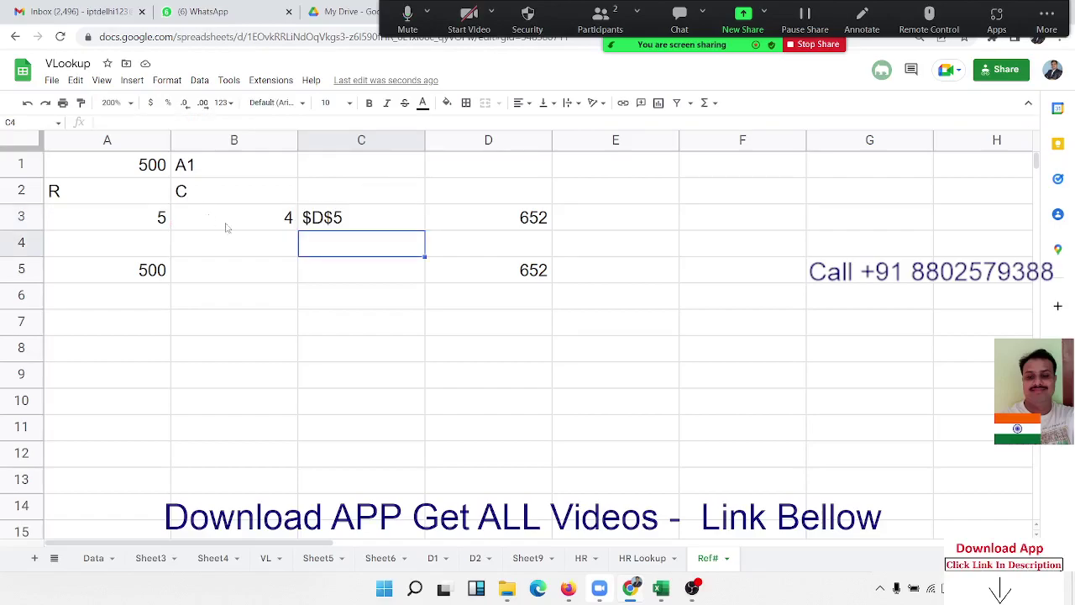
On a new sheet, enter Name in A1 and JAN in B1.
click(34, 561)
text(Name)
click(176, 176)
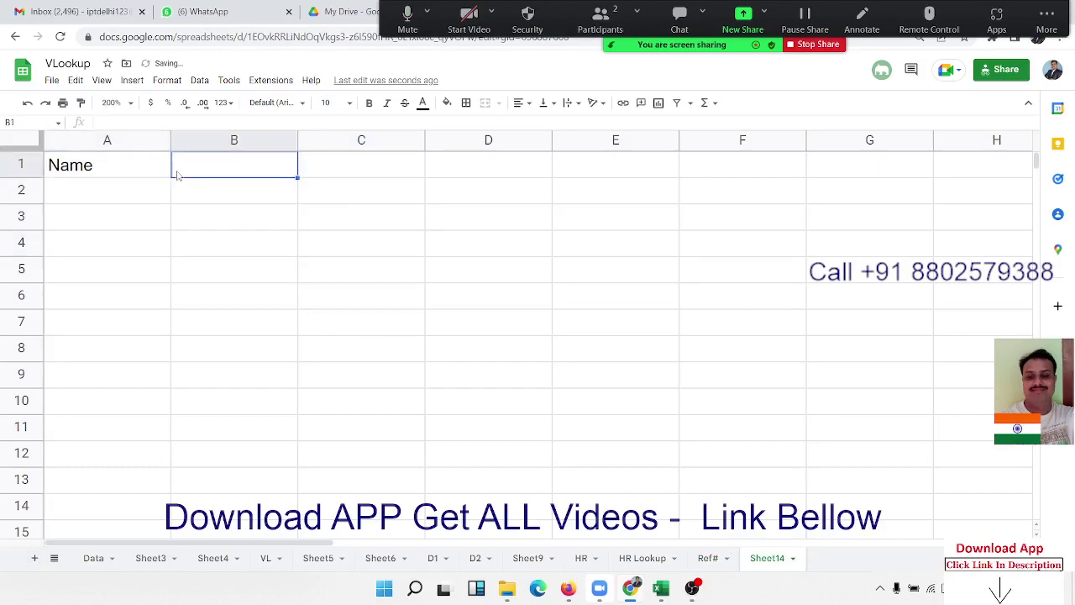
text(JAN)
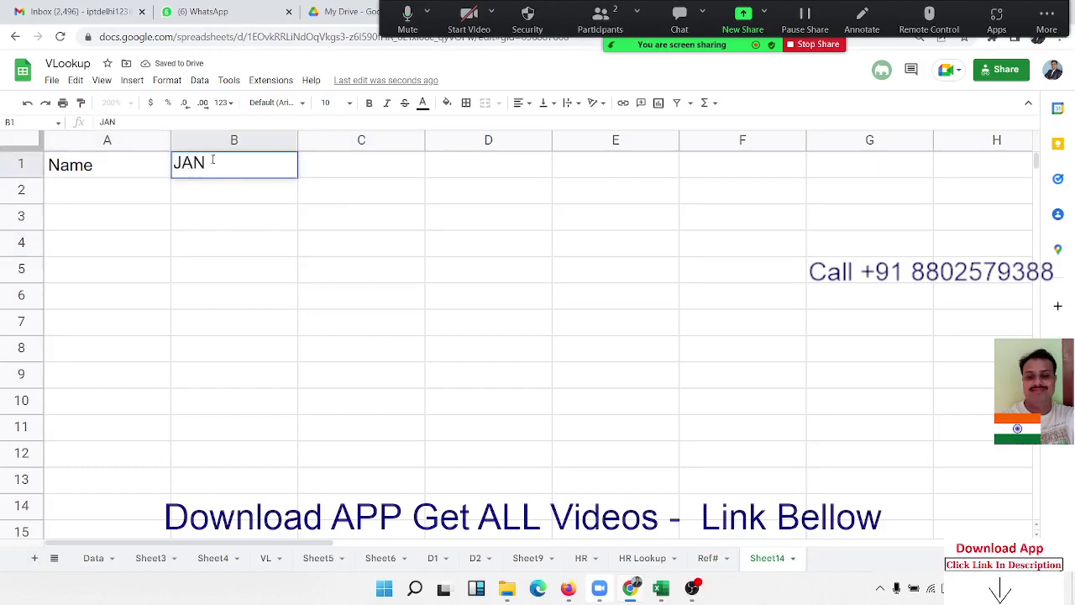
click(256, 206)
click(266, 175)
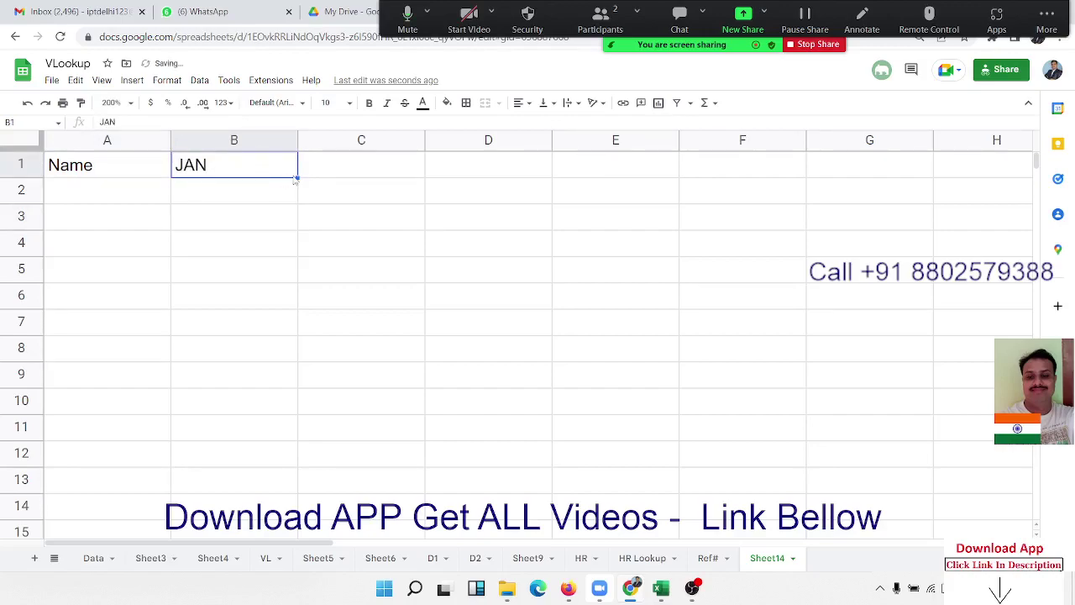
Fill the months FEB through DEC across C1:M1, deleting the extra JAN.
mouse_move(298, 178)
mouse_down()
mouse_move(878, 242)
mouse_move(874, 168)
mouse_up()
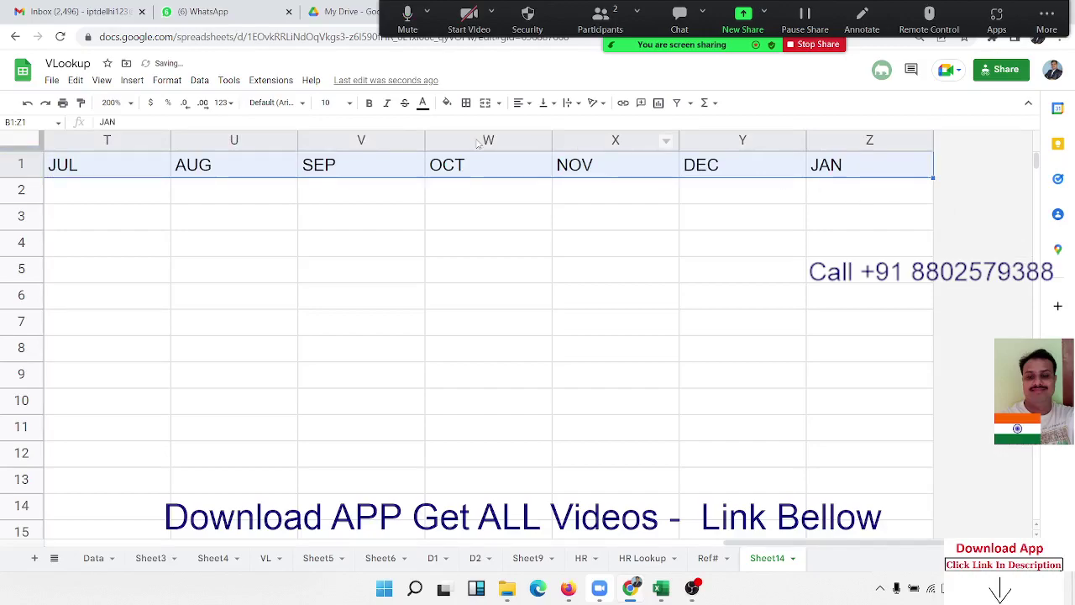
key(ctrl+z)
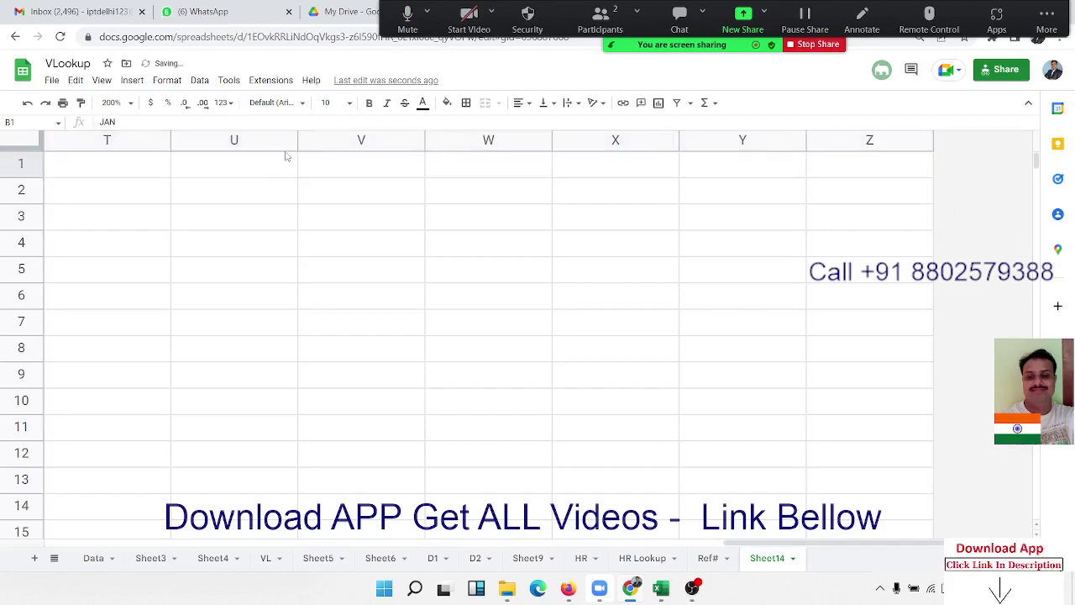
key(ctrl+Home)
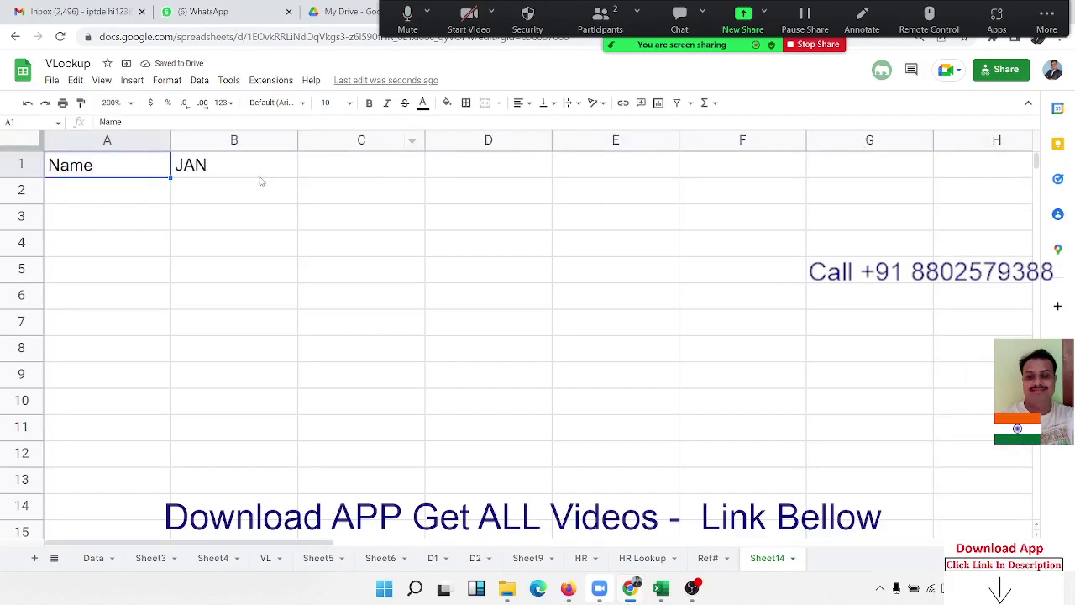
click(268, 173)
drag(296, 175, 1005, 218)
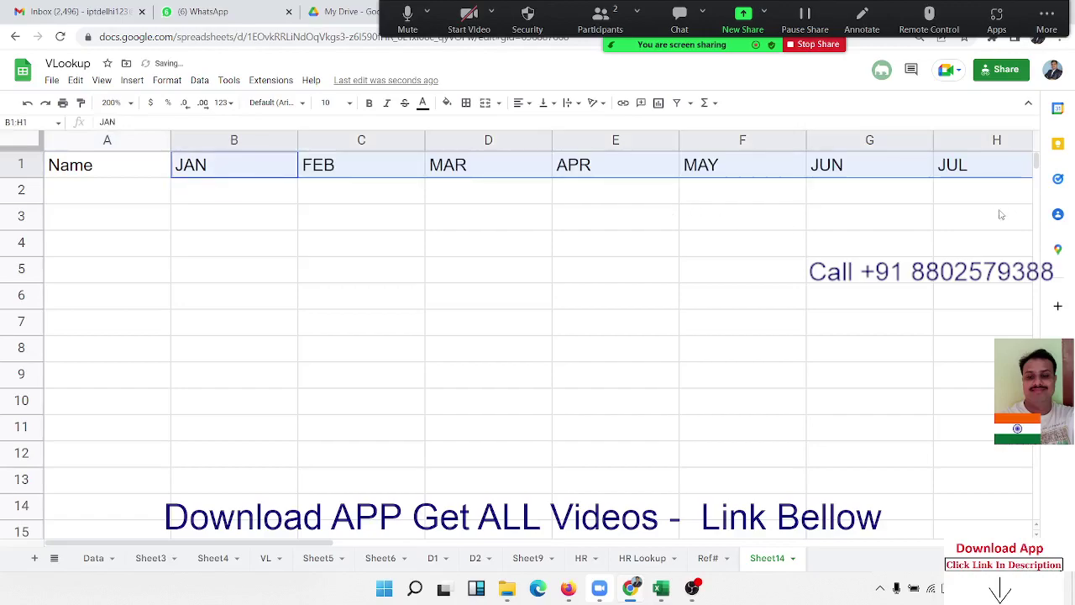
click(968, 165)
key(ctrl+Right)
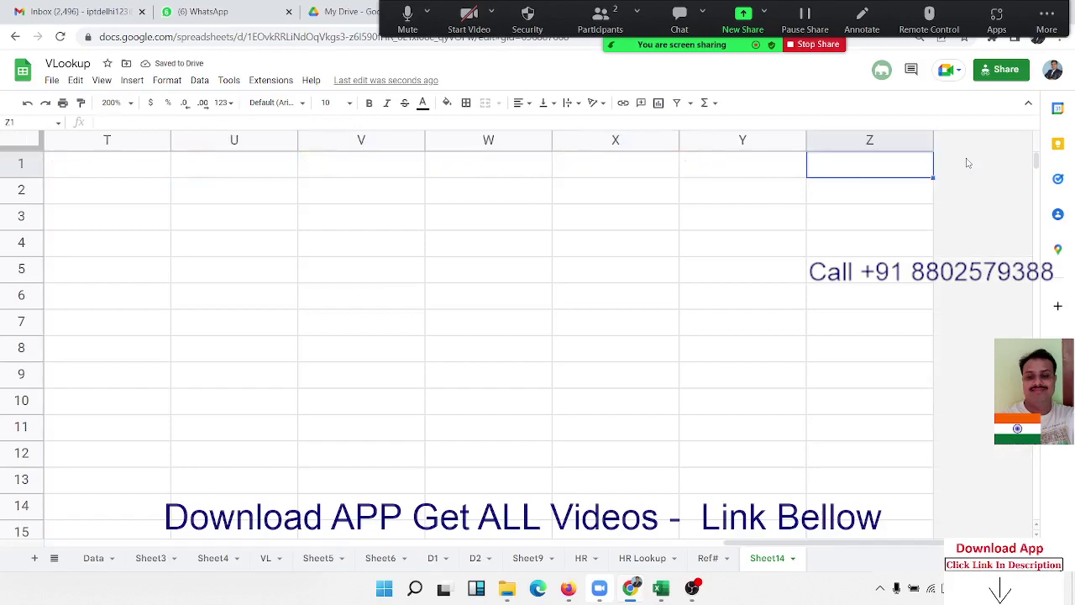
key(ctrl+Left)
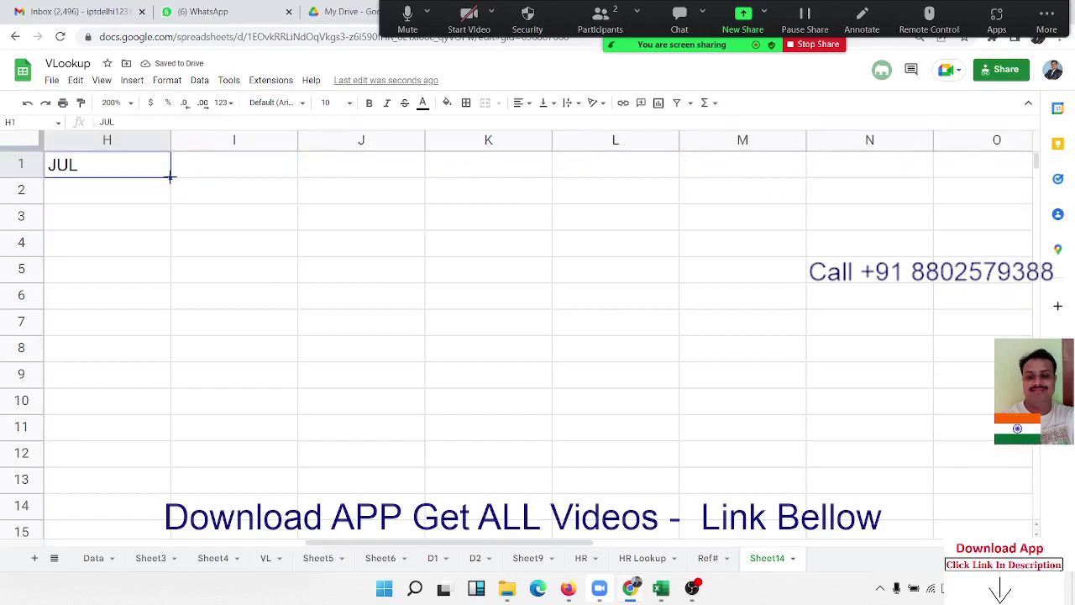
mouse_move(171, 177)
mouse_down()
mouse_move(800, 245)
mouse_move(868, 236)
mouse_up()
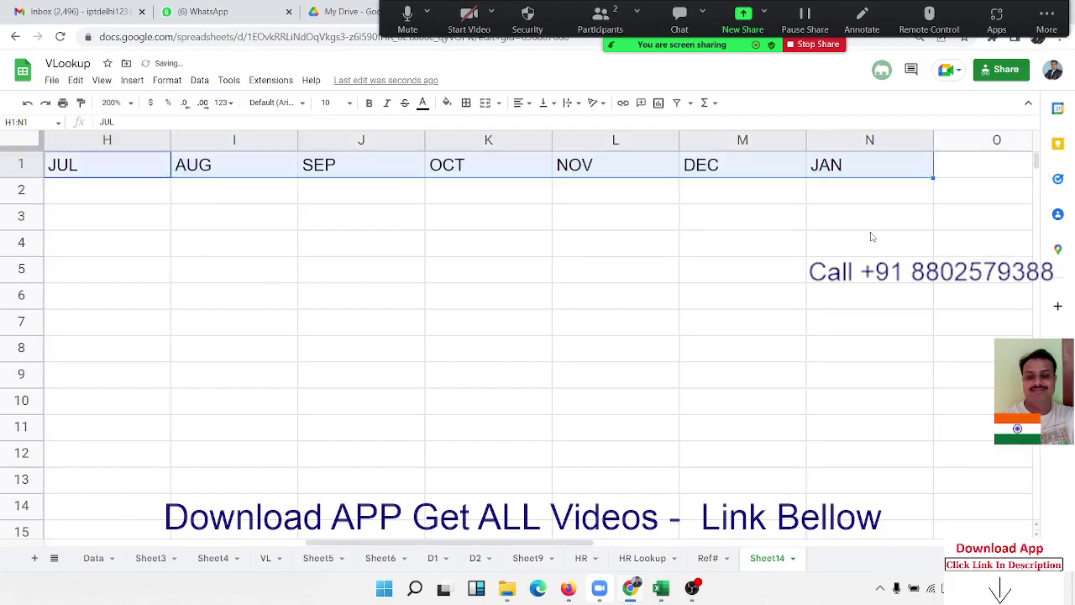
click(861, 168)
key(Delete)
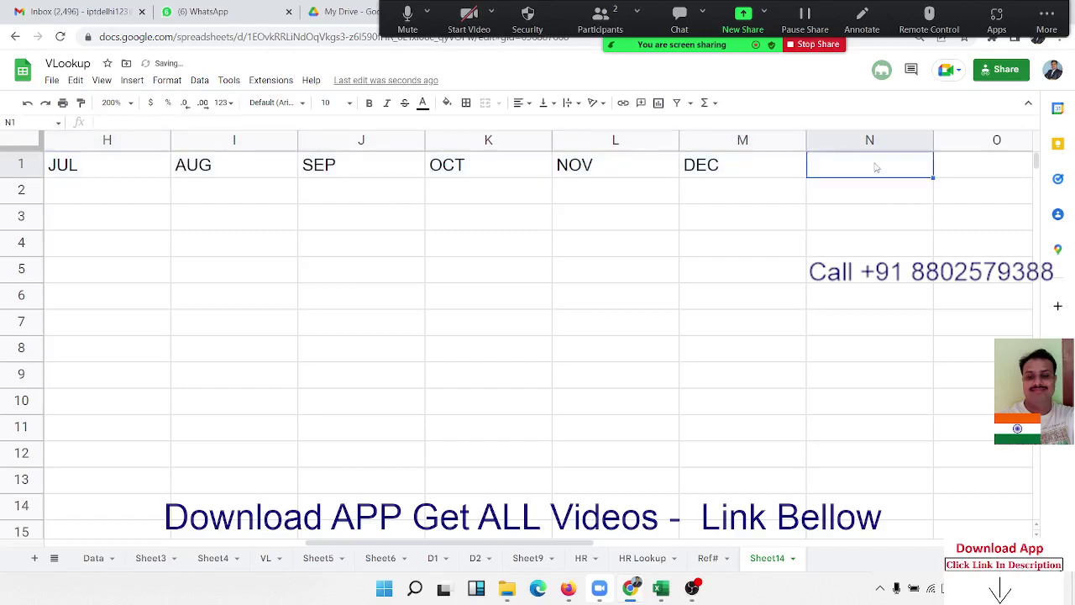
Enter the name Puja in A2.
key(ctrl+Home)
key(Down)
text(P)
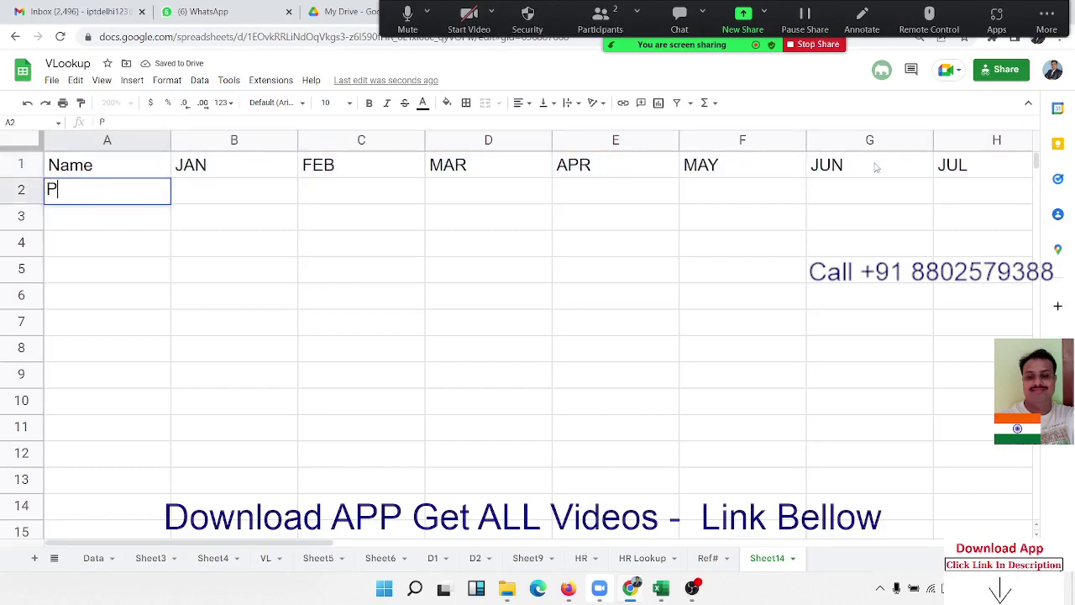
text(uja)
key(Return)
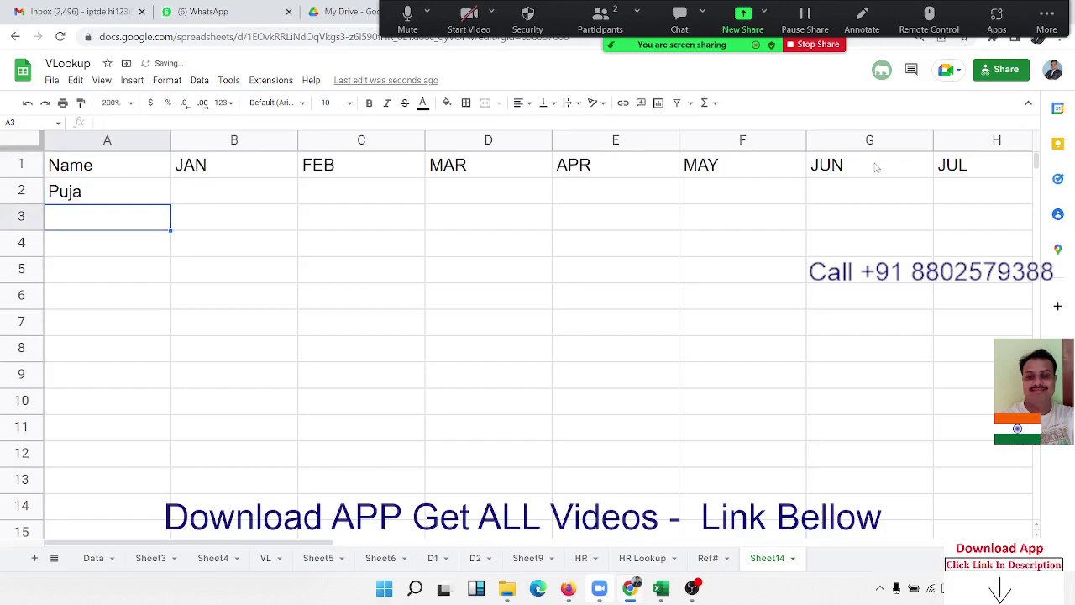
Auto-fit every column of the sheet to its contents.
click(21, 147)
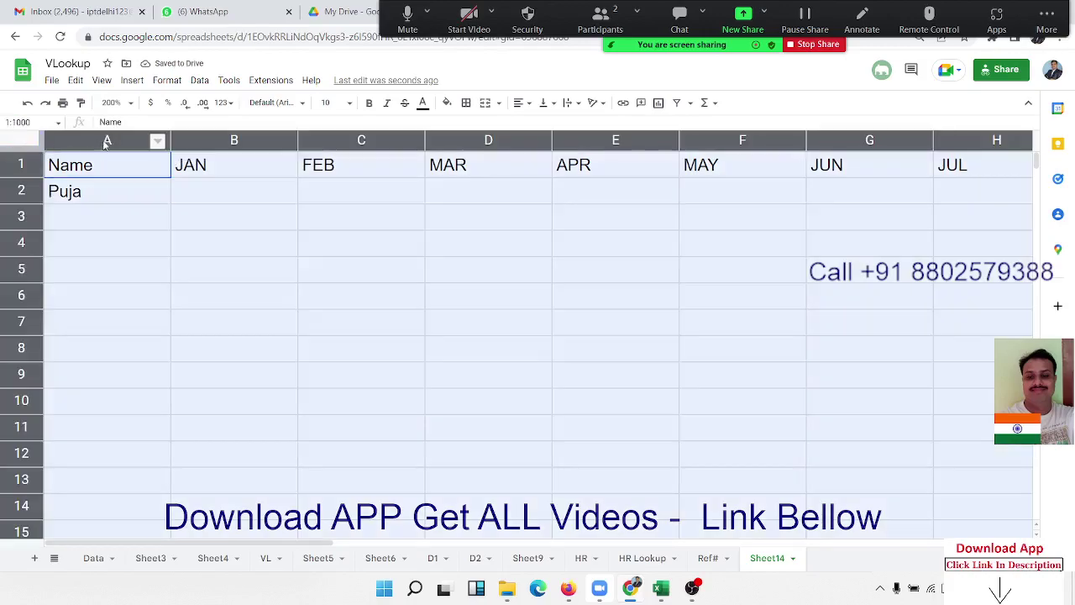
double_click(168, 140)
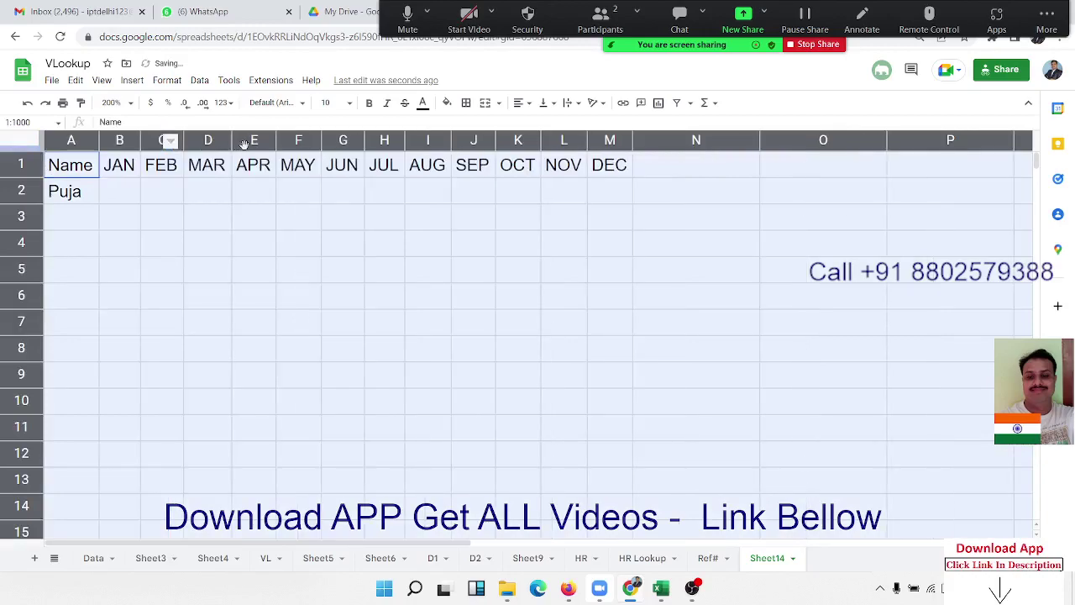
click(159, 222)
click(67, 202)
List the names Mohan, Uday, Kavita and Dev in A3:A6.
click(74, 217)
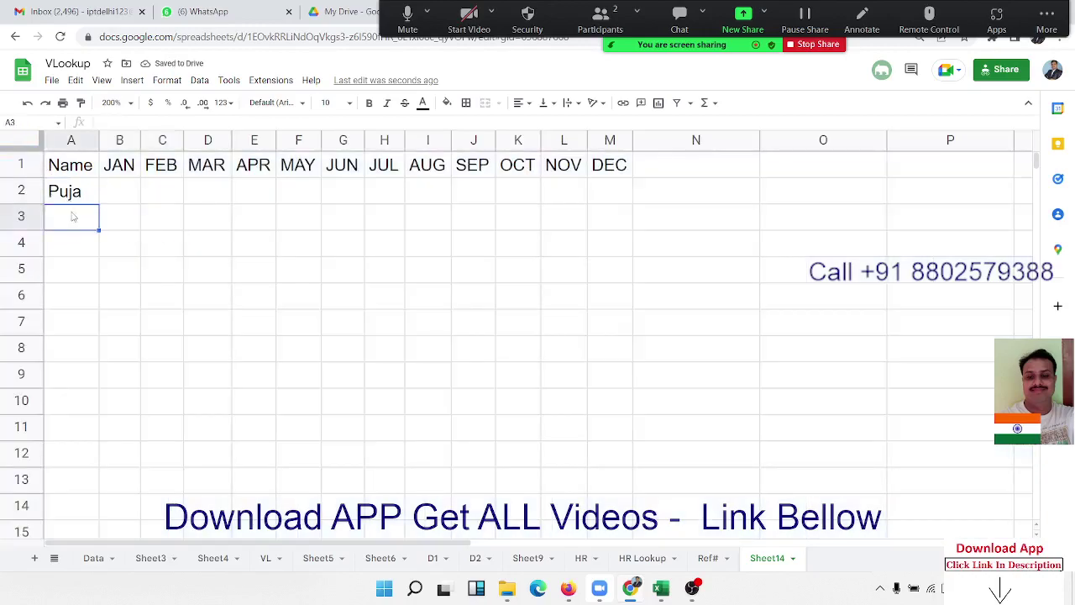
text(Moh)
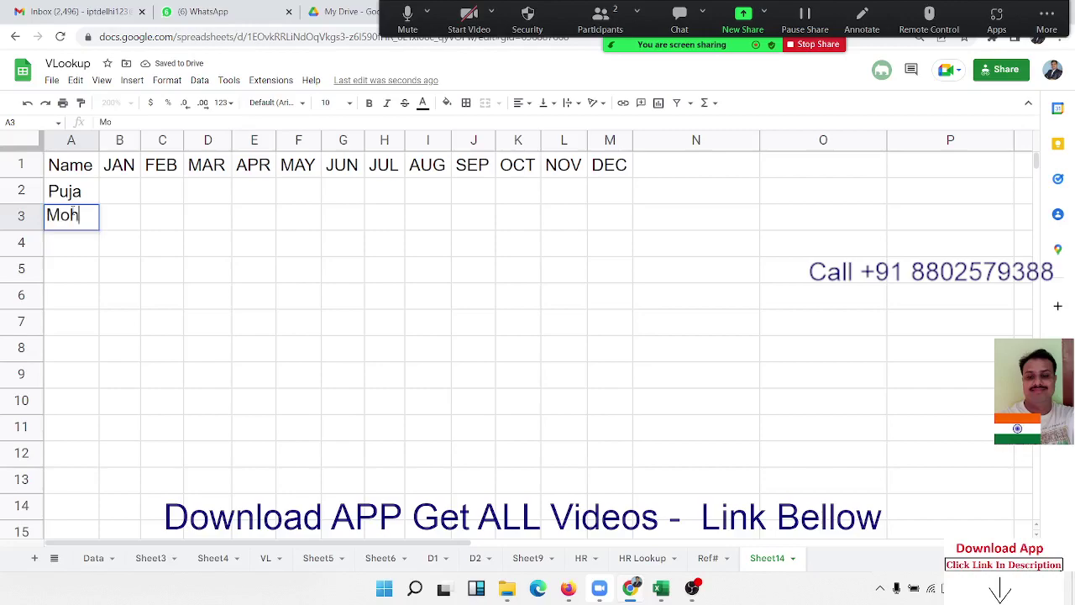
text(an)
key(Return)
text(U)
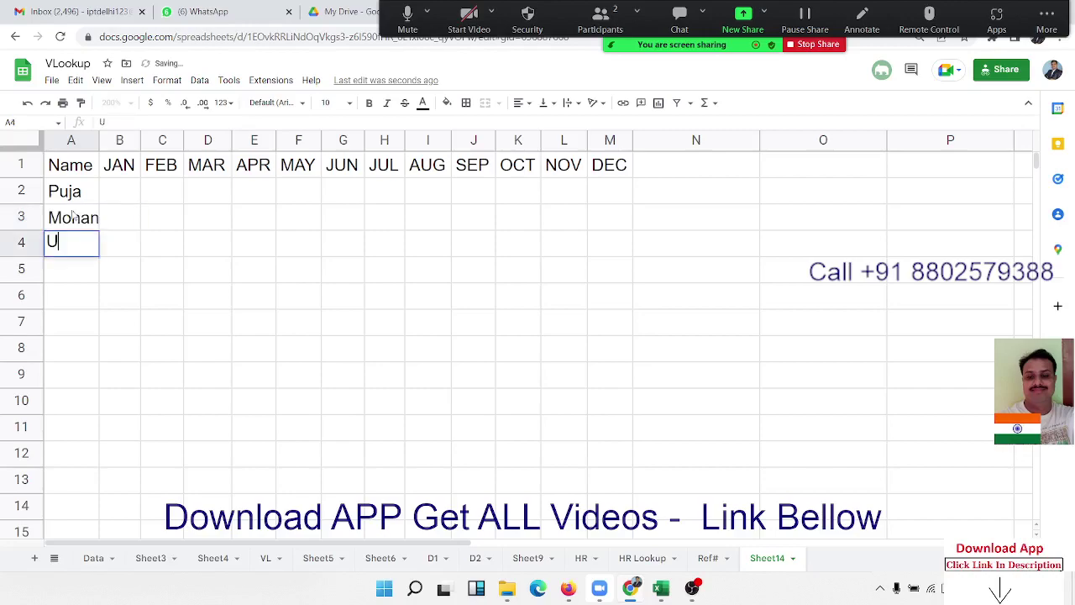
text(day)
key(Return)
text(Ka)
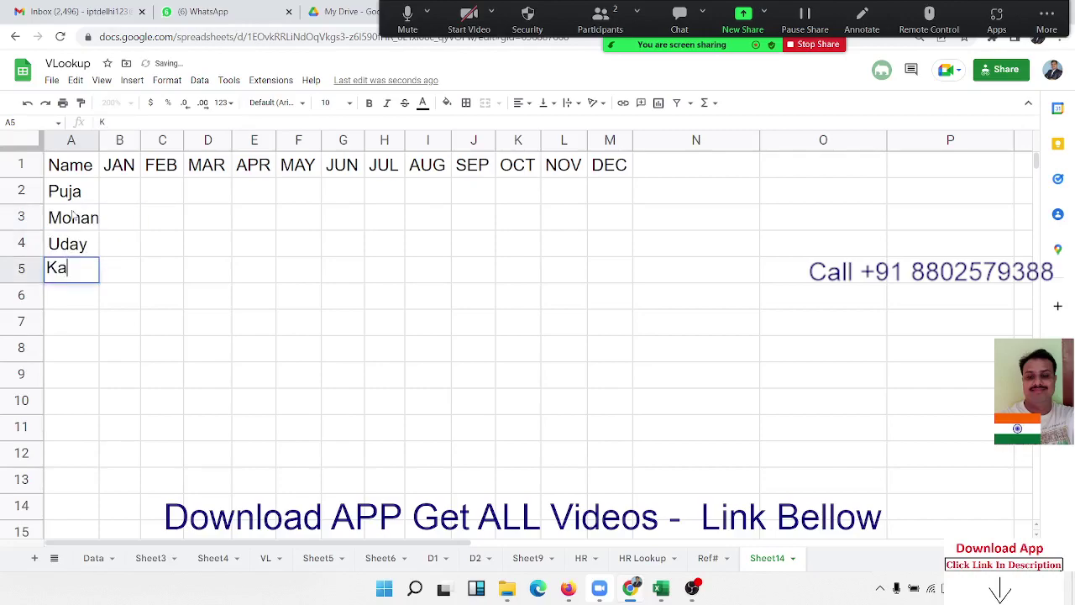
text(vita)
key(Return)
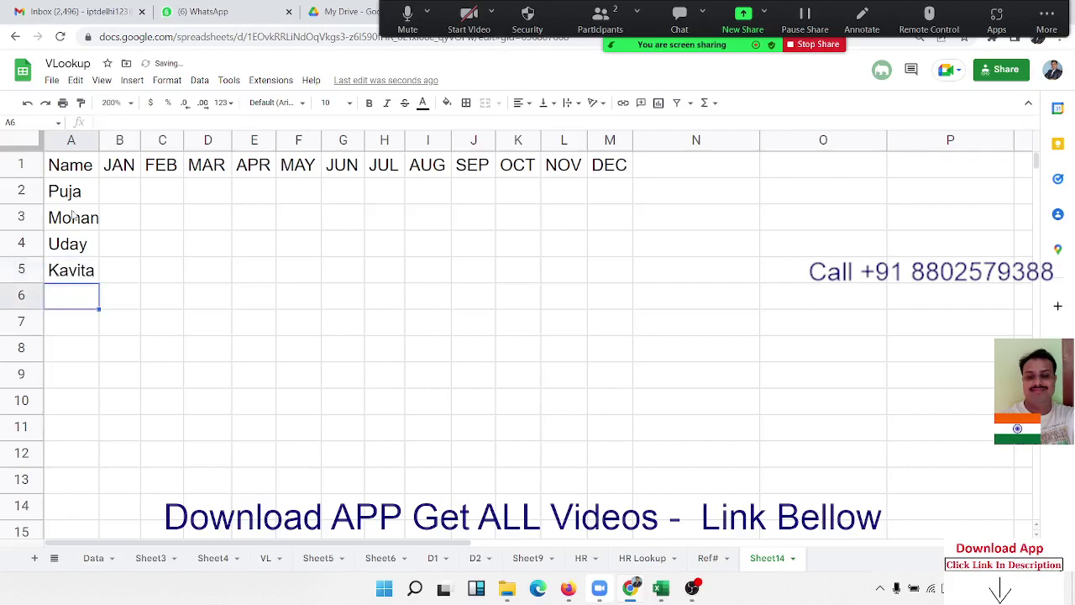
text(Dev)
key(Return)
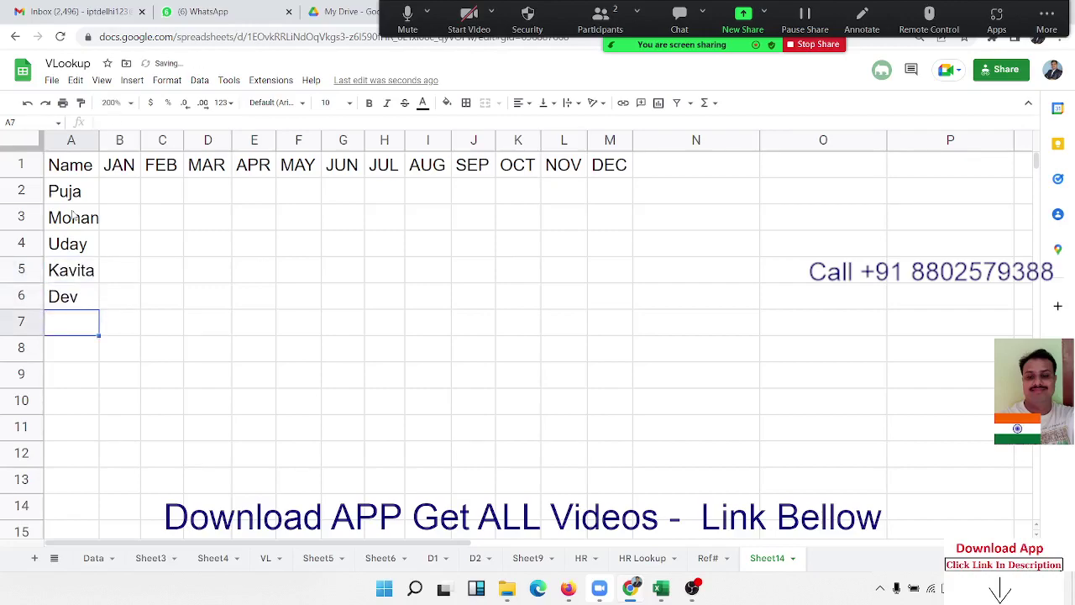
Enter =RANDBETWEEN(10,99) in B2, correcting the mistyped upper bound.
key(ctrl+Home)
key(Right)
key(Down)
text(=r)
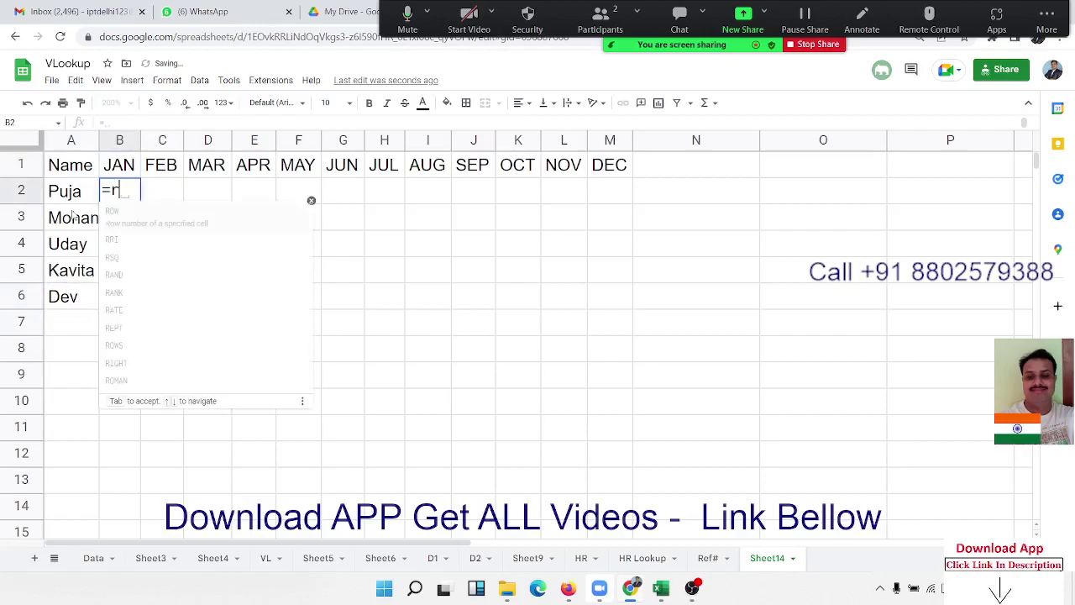
text(a)
key(Down)
key(Down)
key(Down)
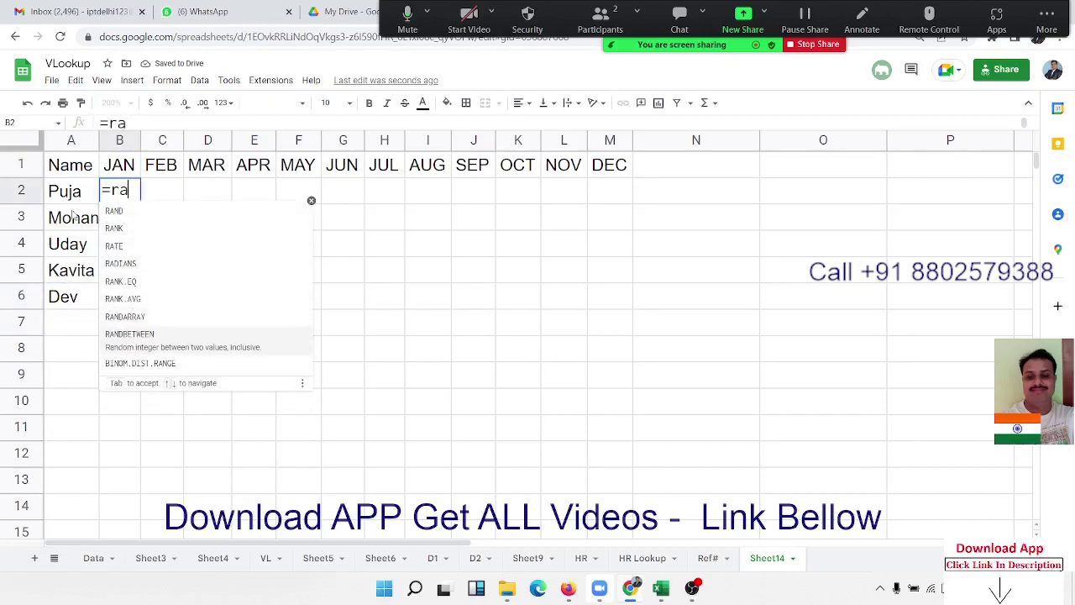
key(Tab)
text(10)
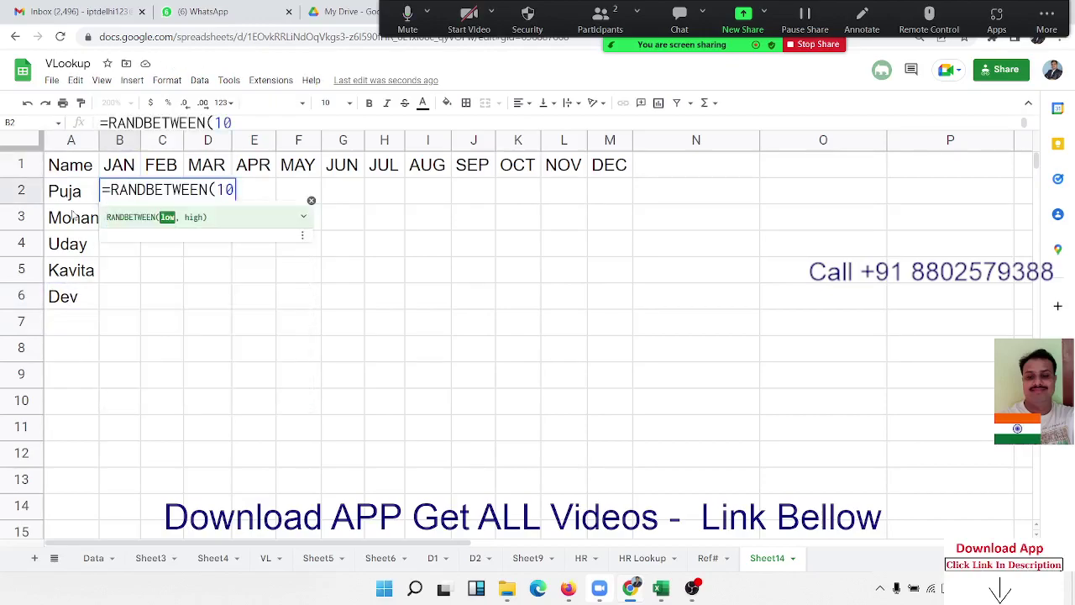
text(,9)
key(Return)
key(Up)
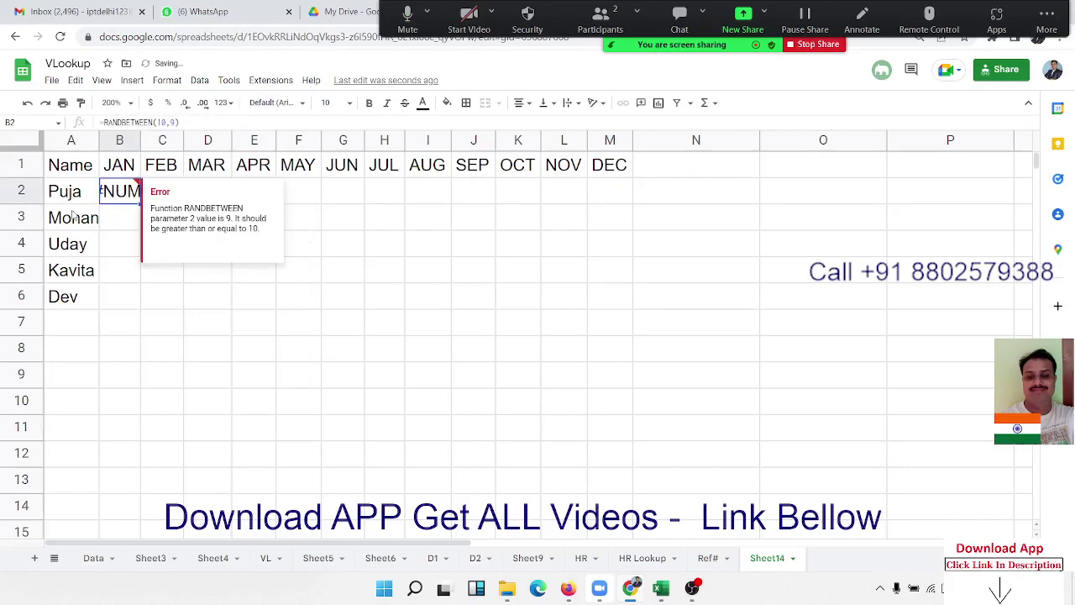
click(176, 123)
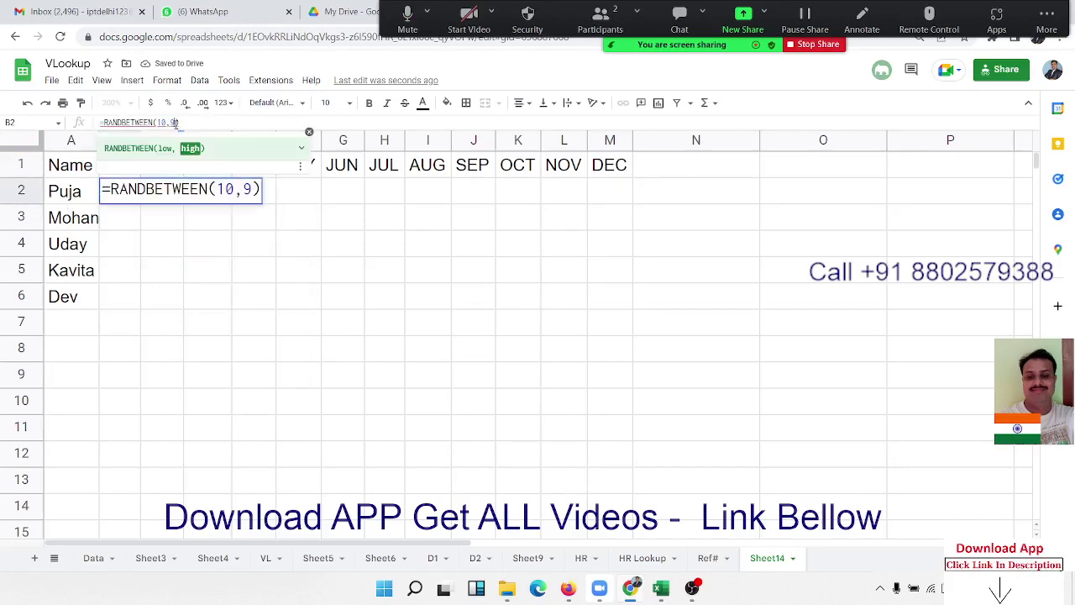
text(9)
key(Return)
Select the range B2:M6 covering all names and months.
key(Up)
key(shift+Right)
key(shift+Right)
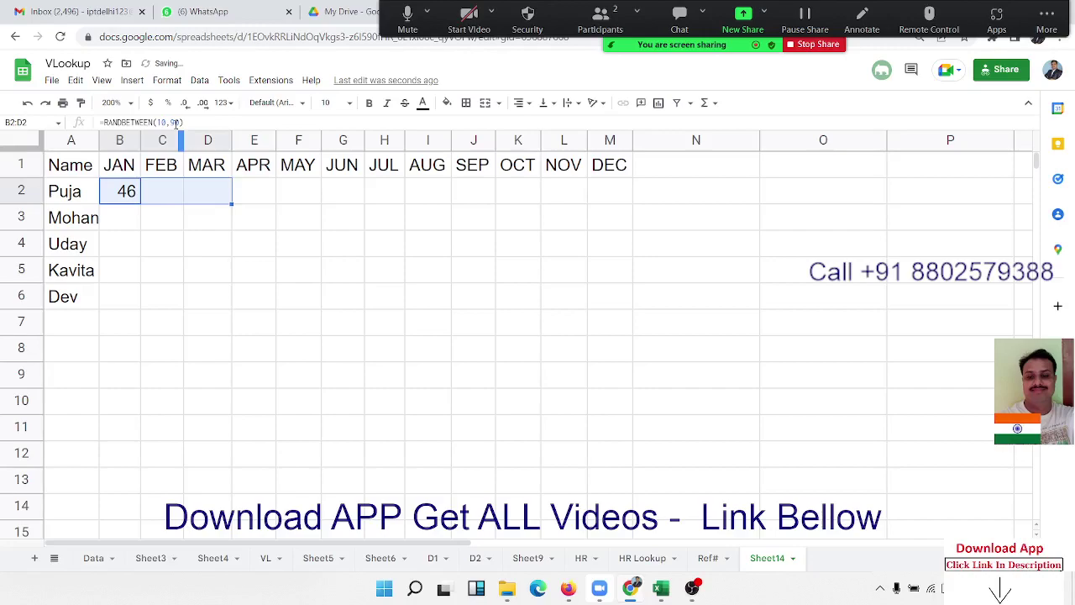
key(shift+Right)
key(shift+Right)
key(shift+Right)
key(shift+Right)
key(shift+Right)
key(shift+Right)
key(shift+Right)
key(shift+Right)
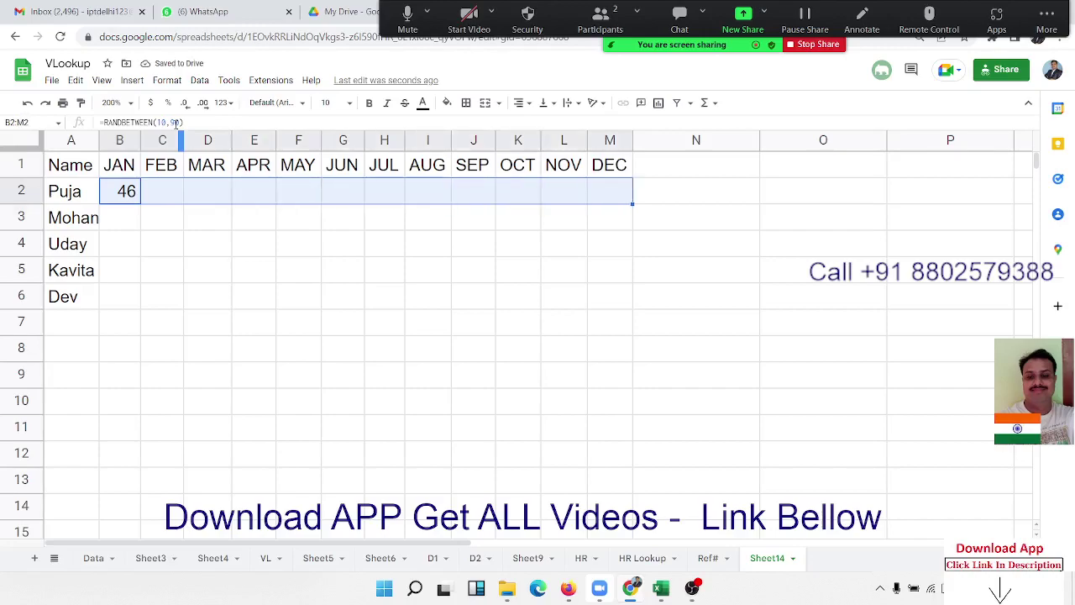
key(shift+Down)
key(shift+Down)
key(shift+Down)
Fill the random-number formula across B2:M6, then paste it back over itself as values only.
key(ctrl+r)
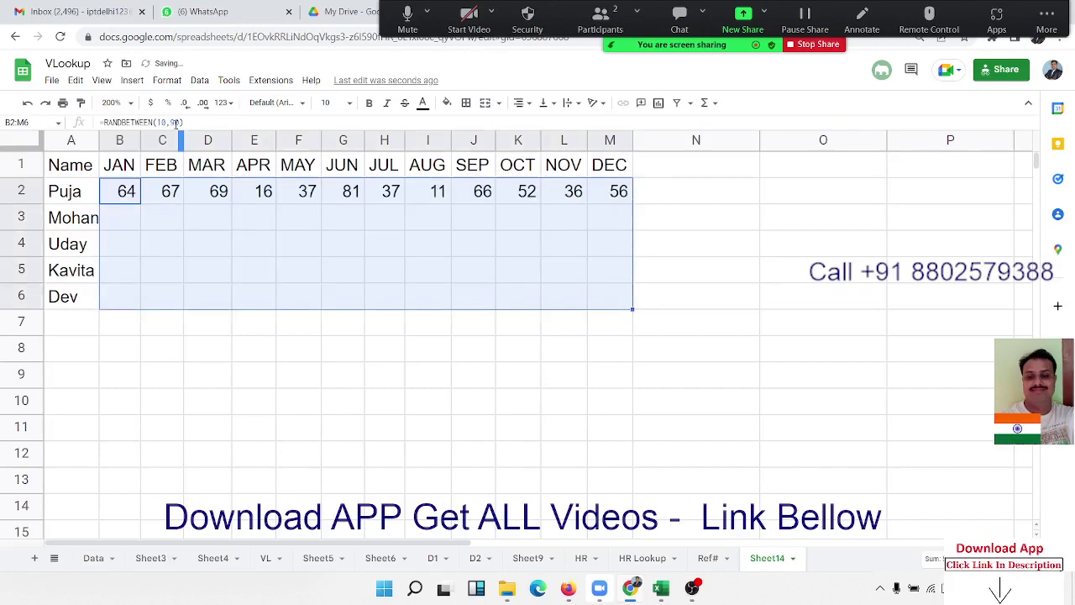
key(ctrl+d)
key(ctrl+c)
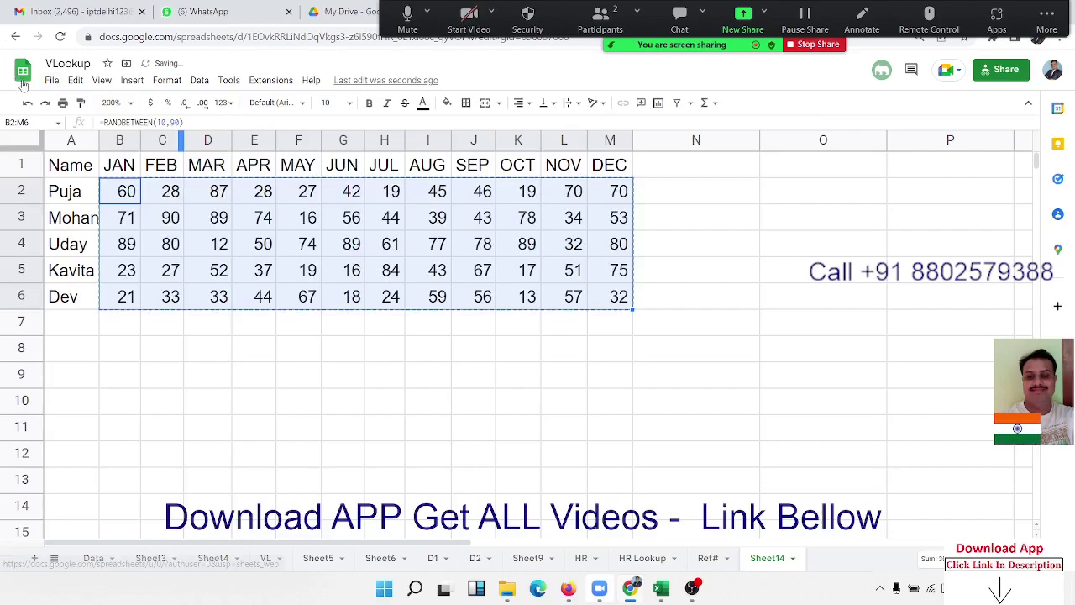
right_click(130, 200)
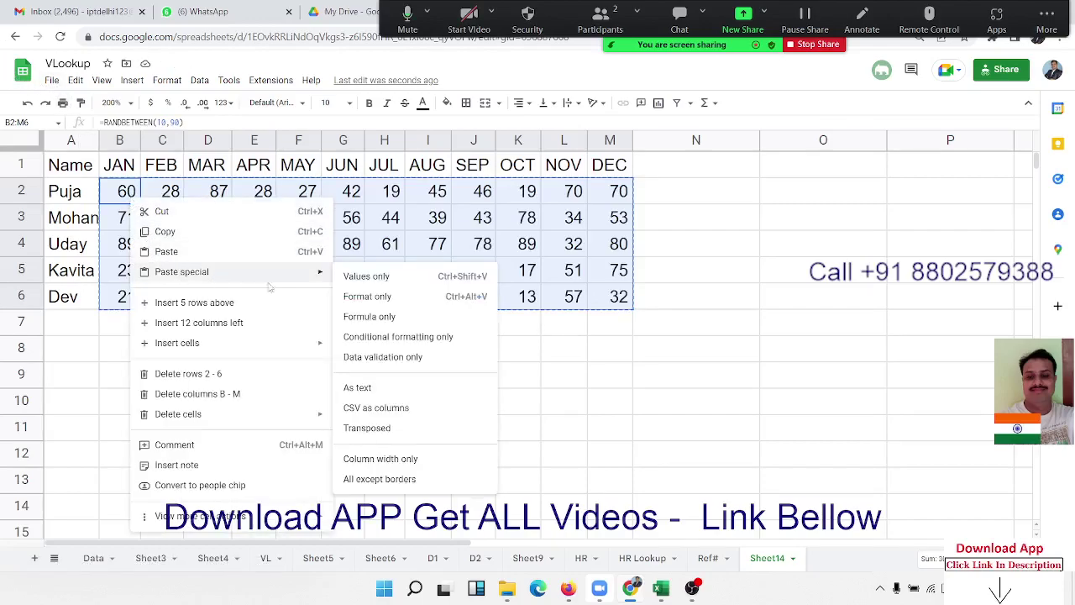
mouse_move(322, 273)
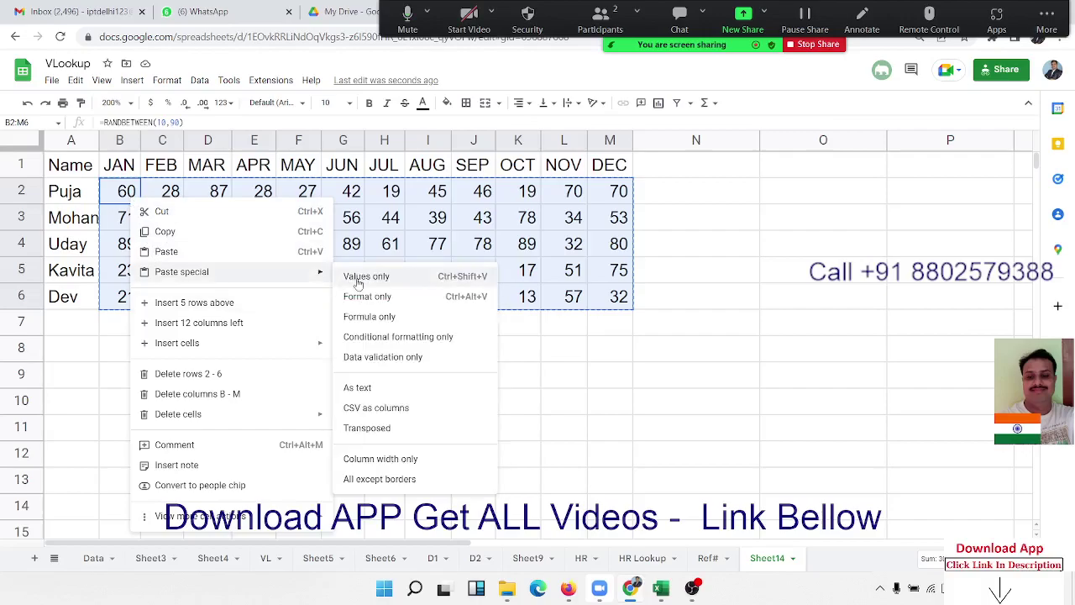
click(361, 278)
click(128, 354)
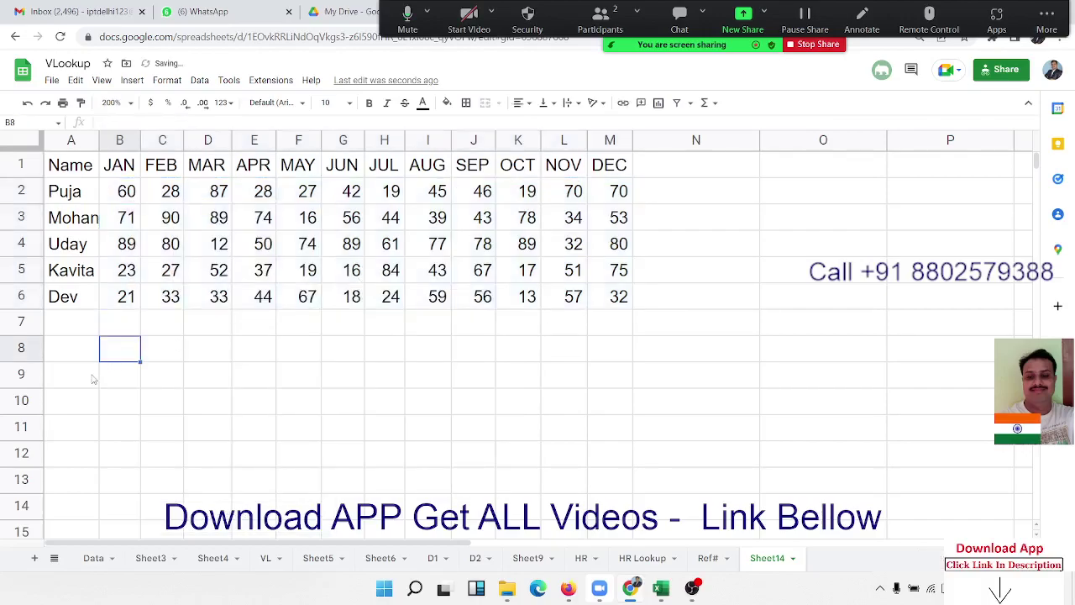
click(73, 370)
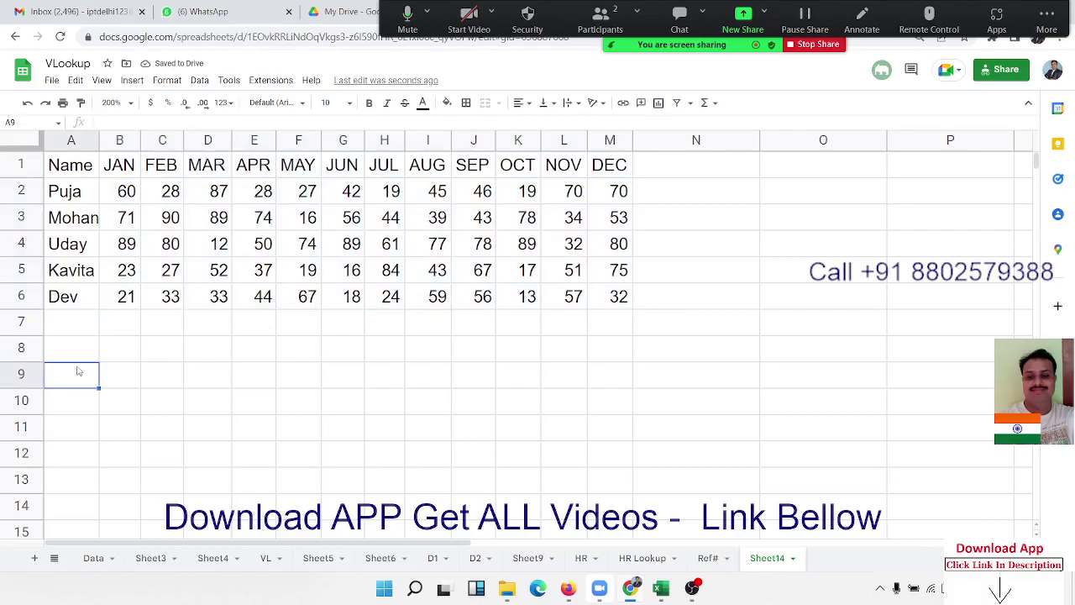
text(Name)
key(Return)
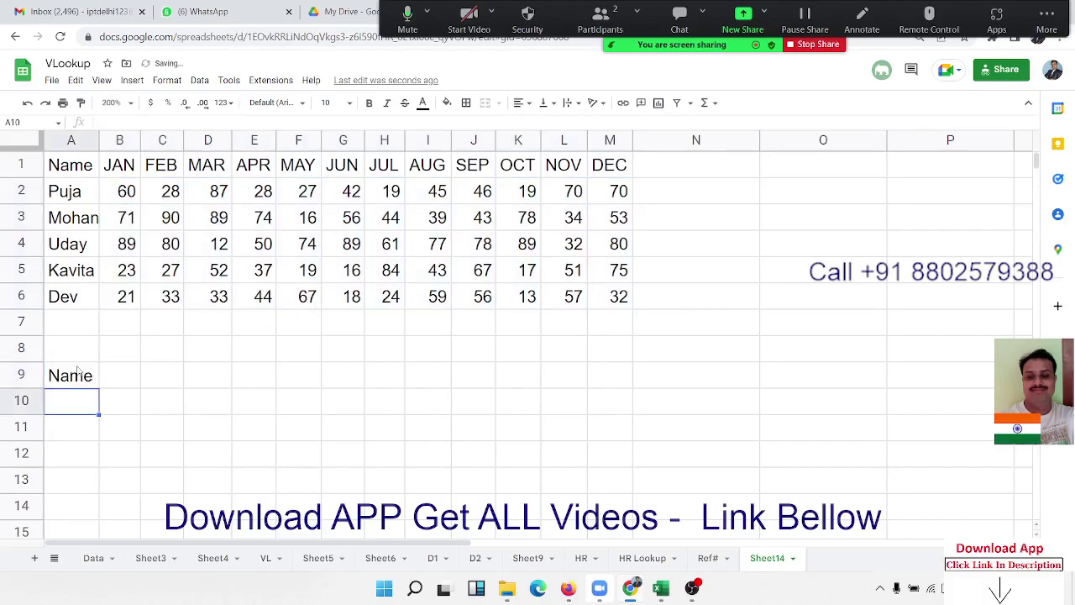
text(Dev)
key(Tab)
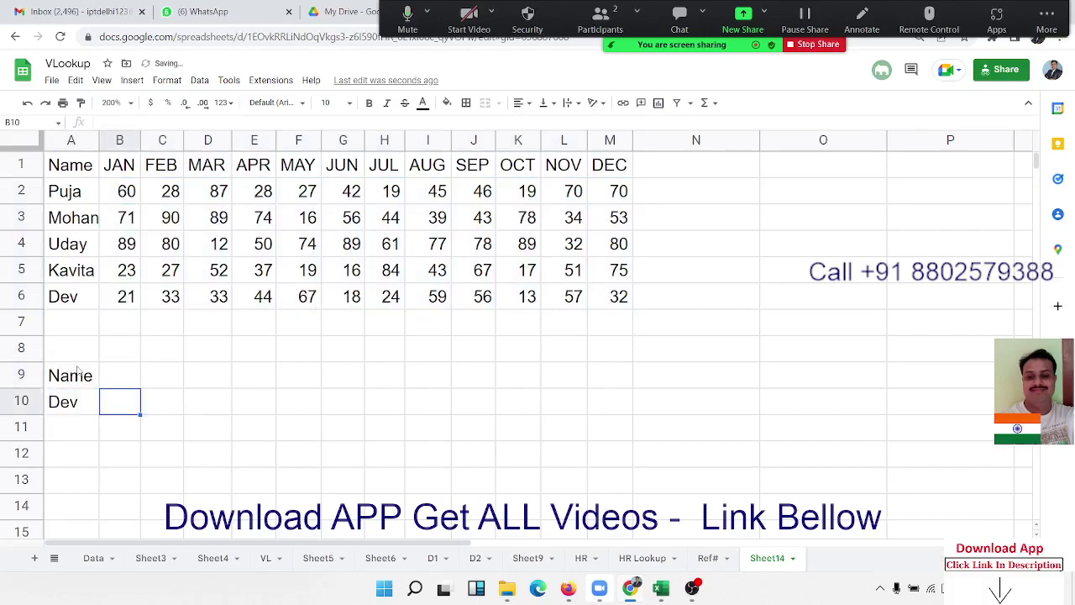
key(Up)
text(Q)
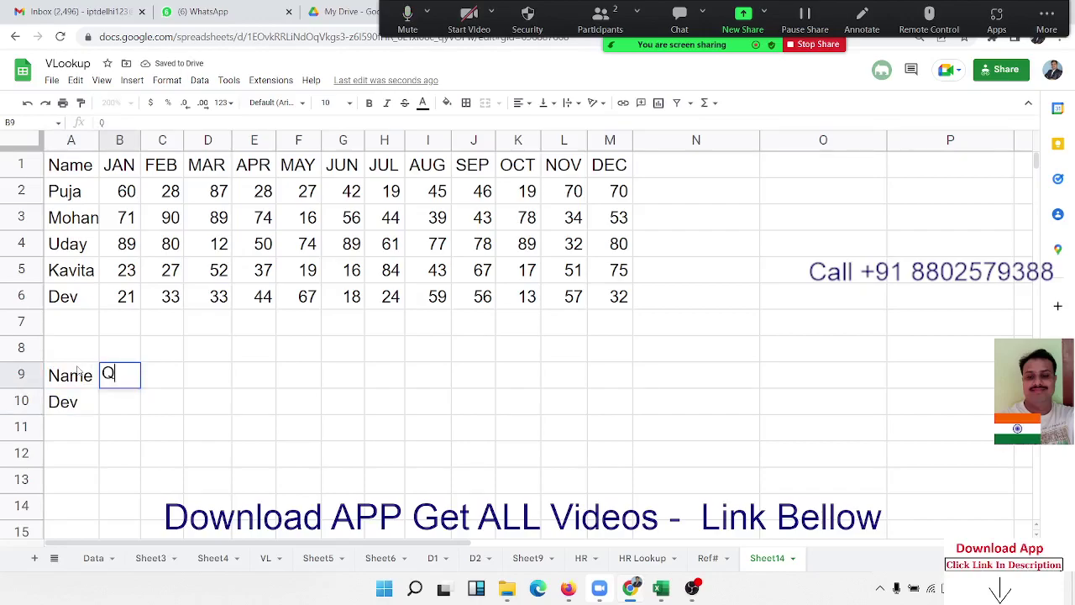
text(1)
key(Return)
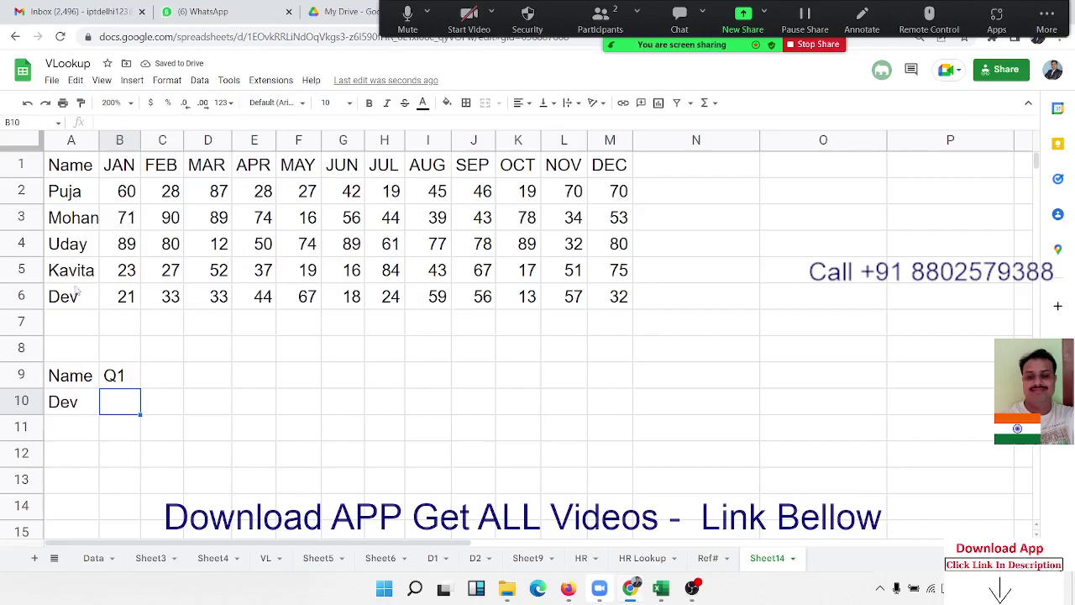
drag(120, 193, 211, 192)
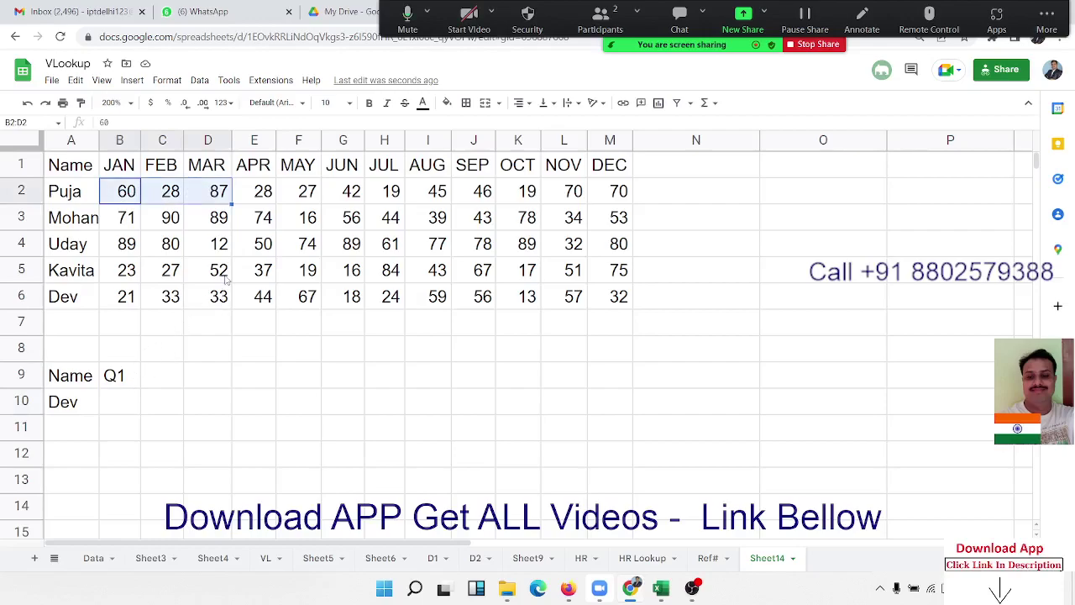
drag(263, 193, 361, 190)
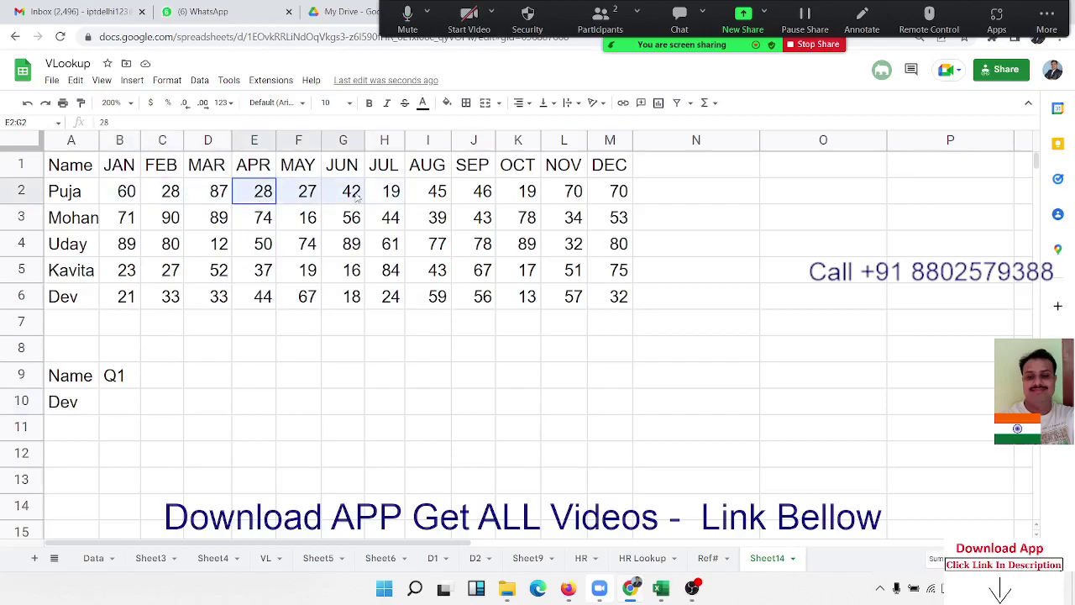
click(489, 195)
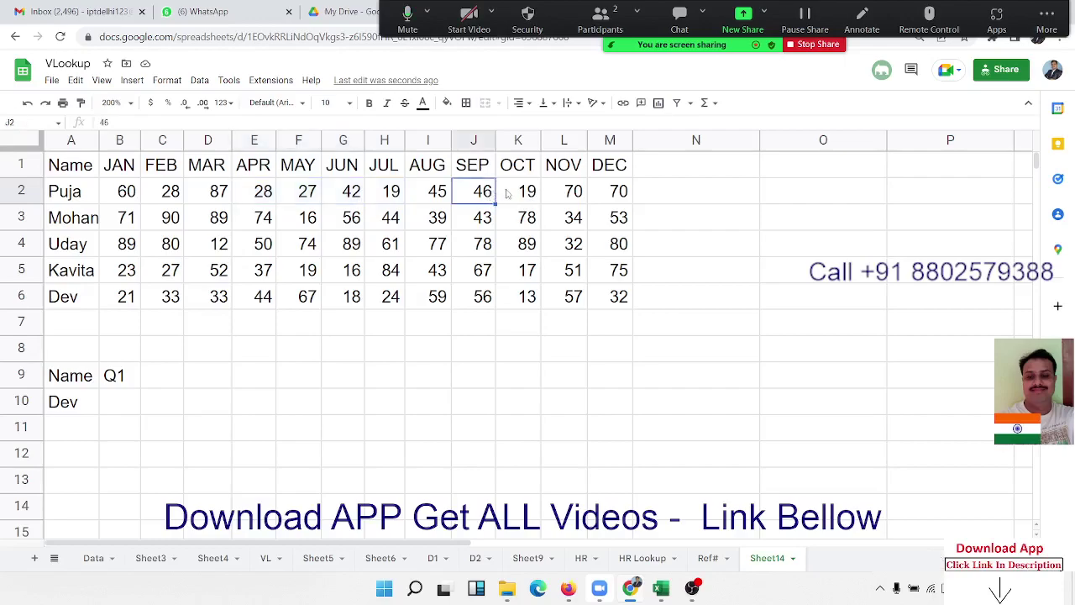
drag(512, 192, 601, 186)
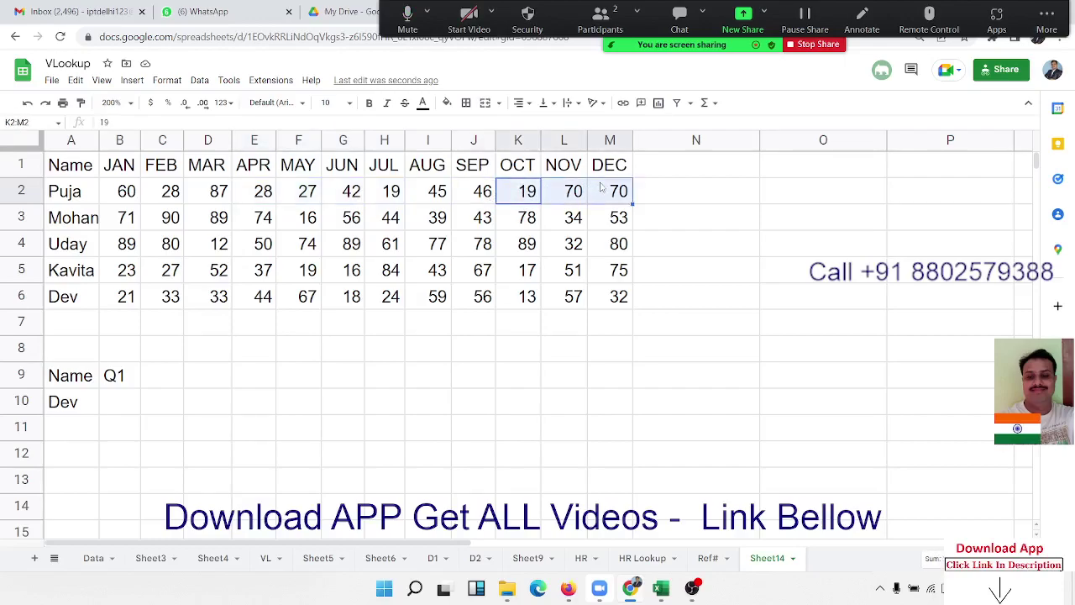
click(155, 378)
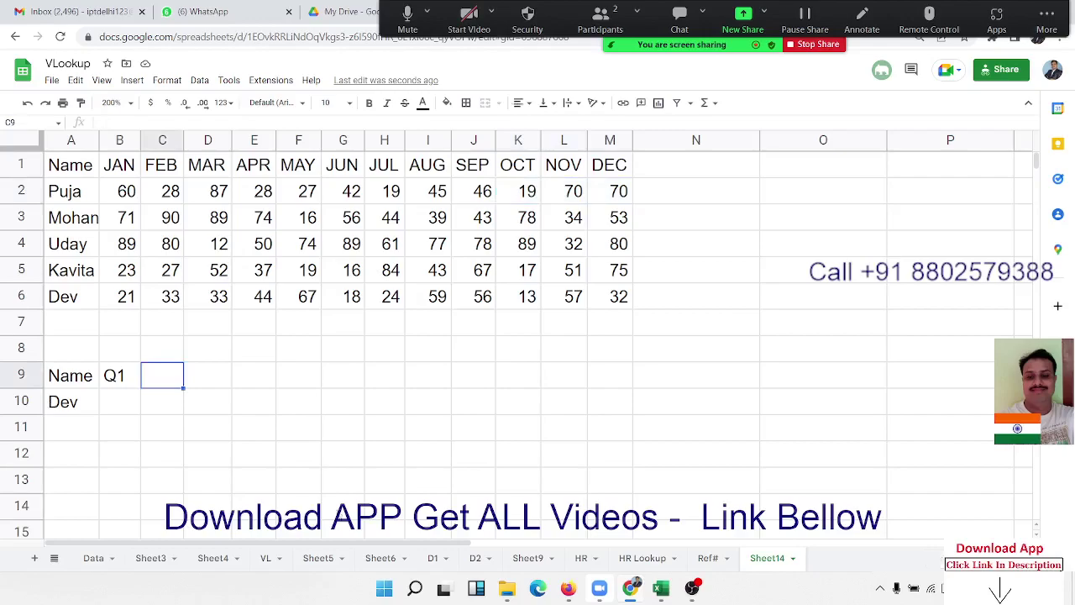
Enter =RIGHT(B9) in C9 so it shows 1, then begin a CHOOSE formula in D9.
click(714, 561)
click(765, 561)
text(=ri)
key(Tab)
text(B9)
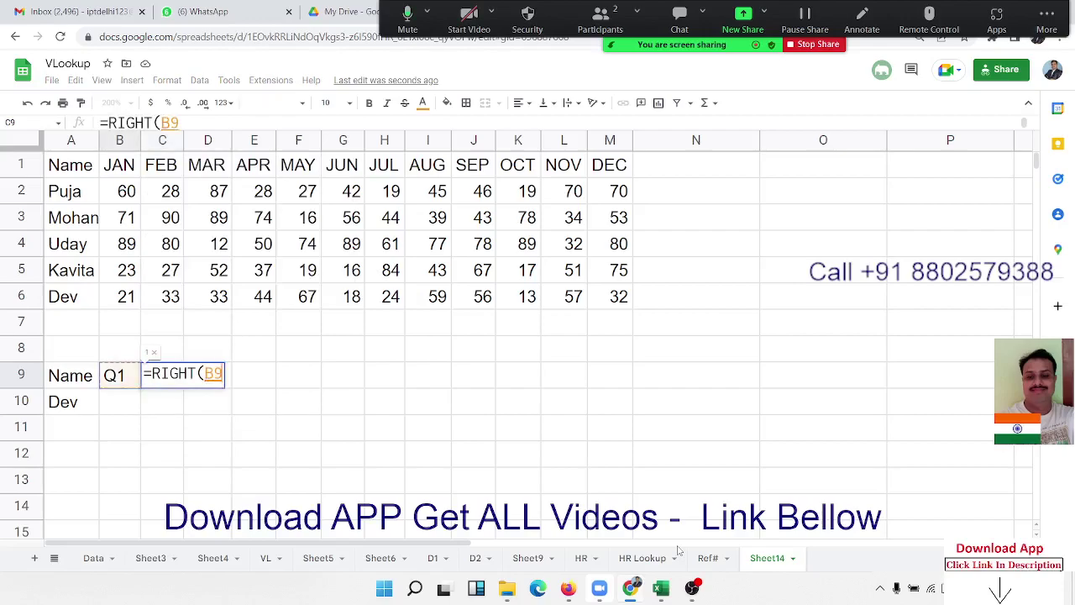
key(Return)
key(Up)
key(Right)
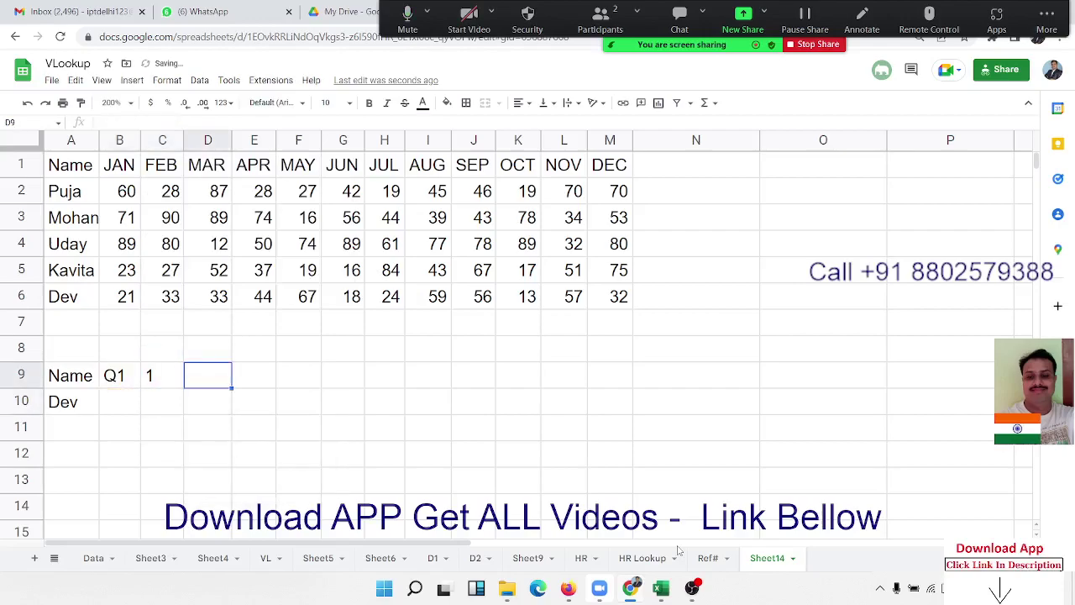
text(=choo)
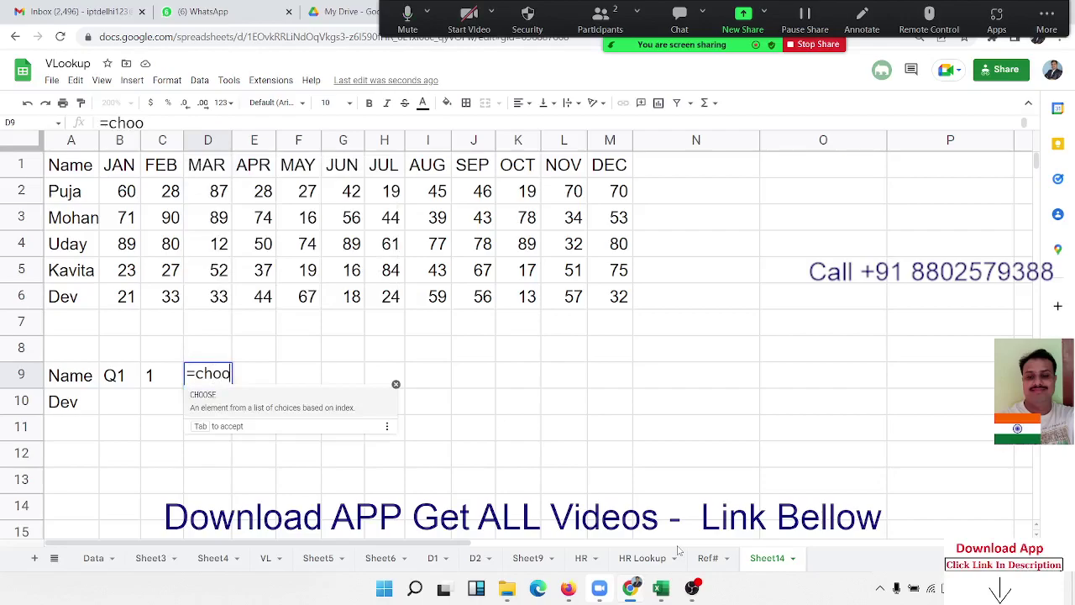
Complete D9 as =CHOOSE(C9,"JAN","APR","JUL","OCT").
key(Tab)
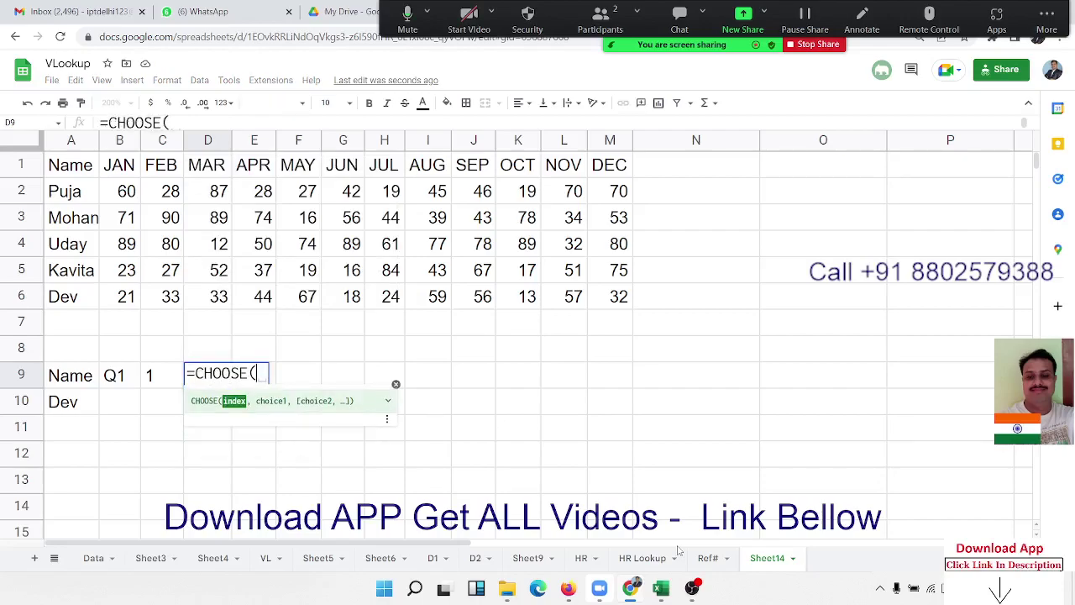
click(149, 372)
text(,)
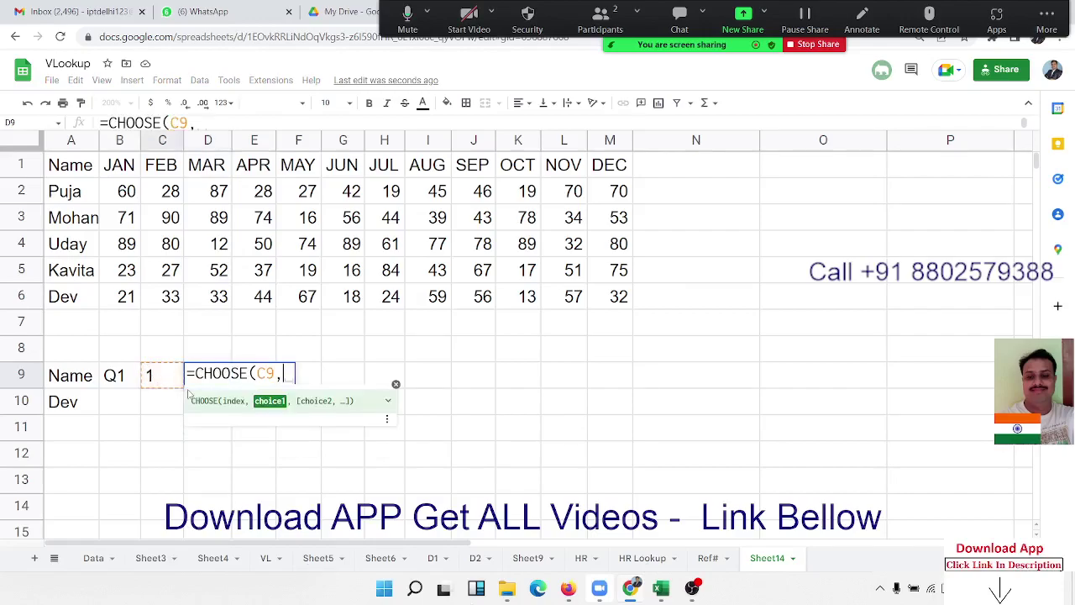
text("JA)
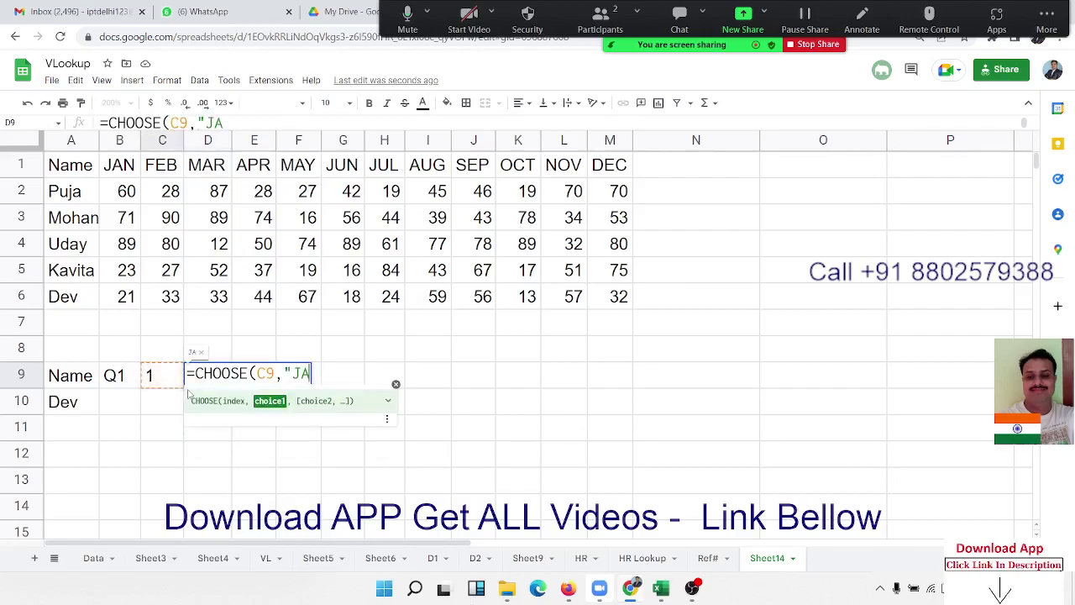
text(N",)
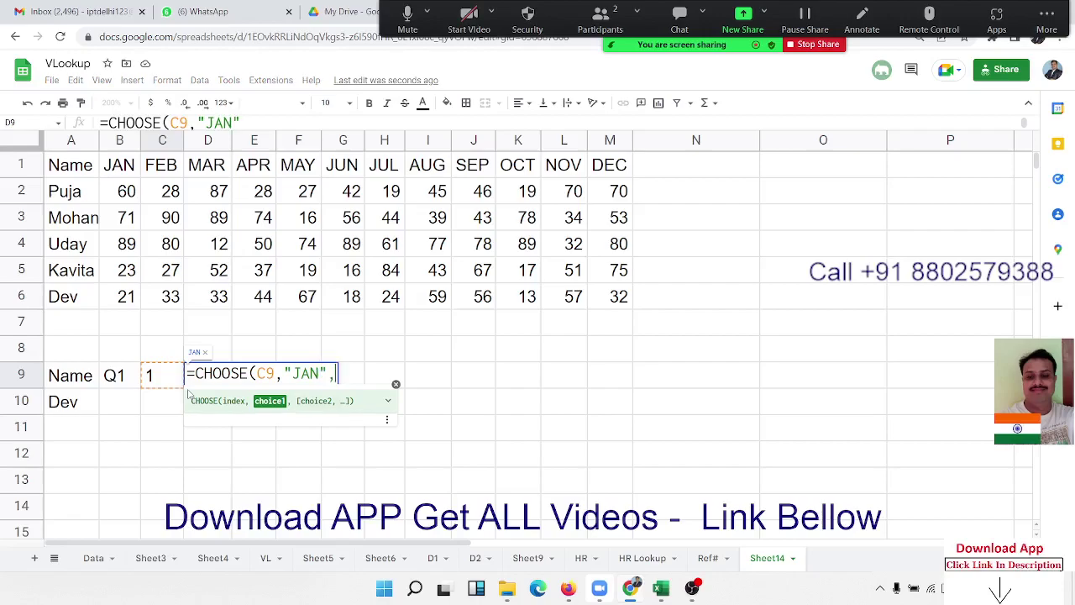
text(")
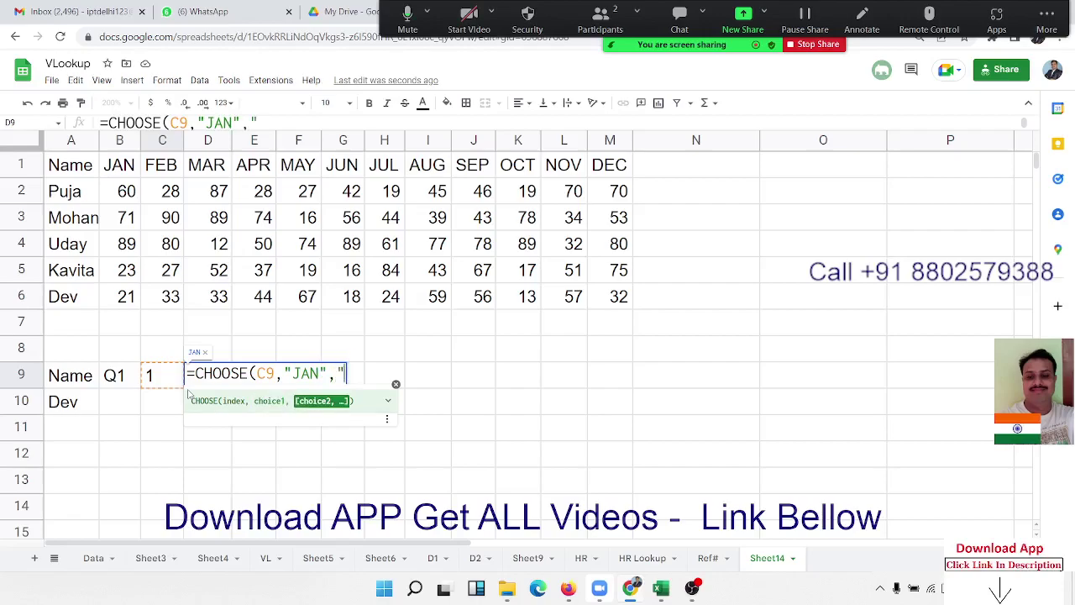
text(APR")
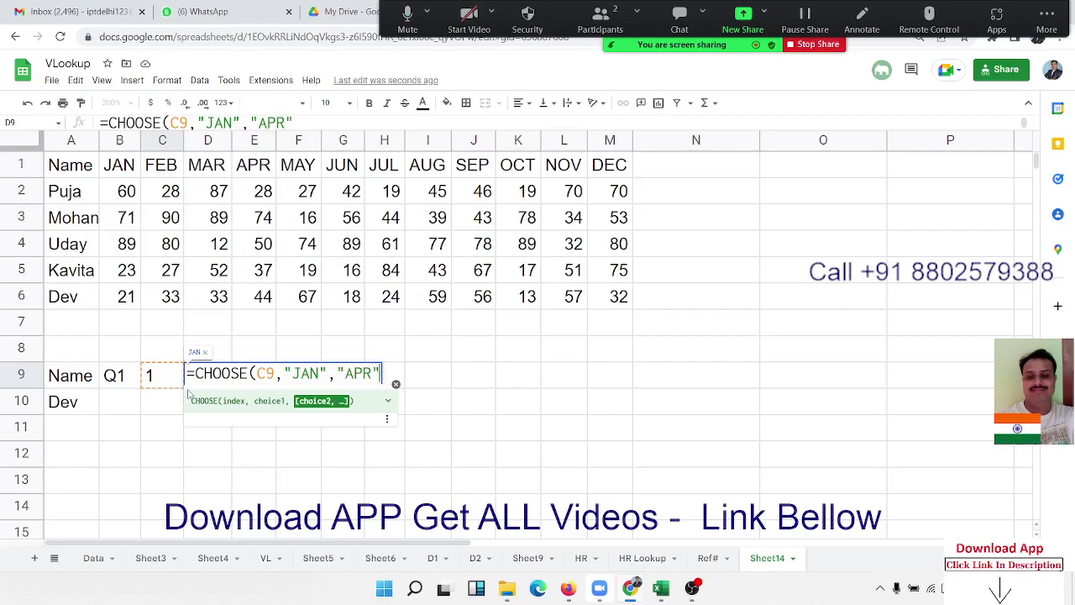
text(,")
click(317, 372)
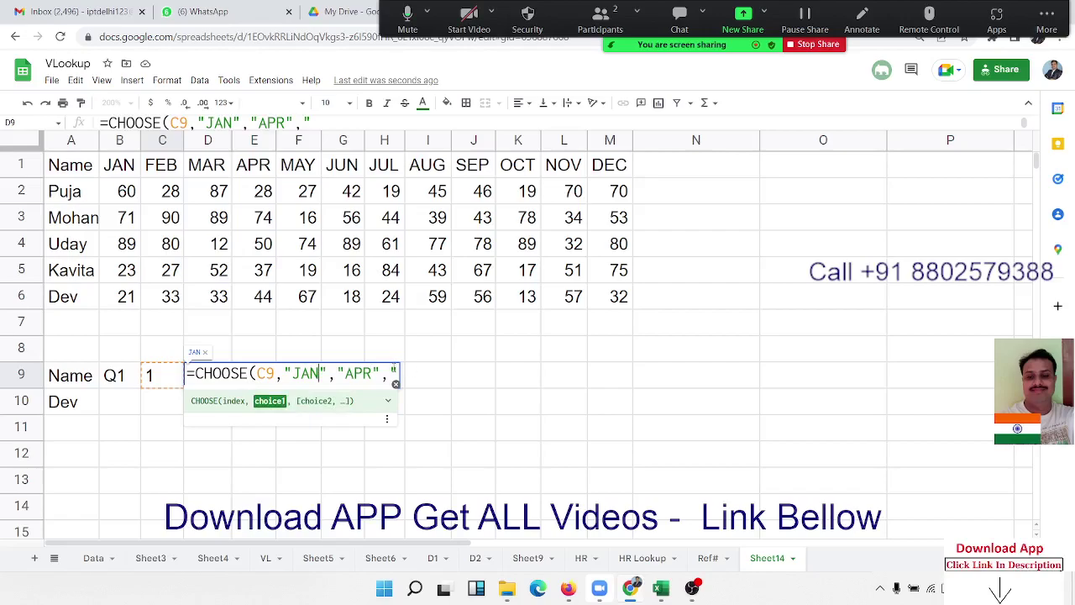
click(394, 372)
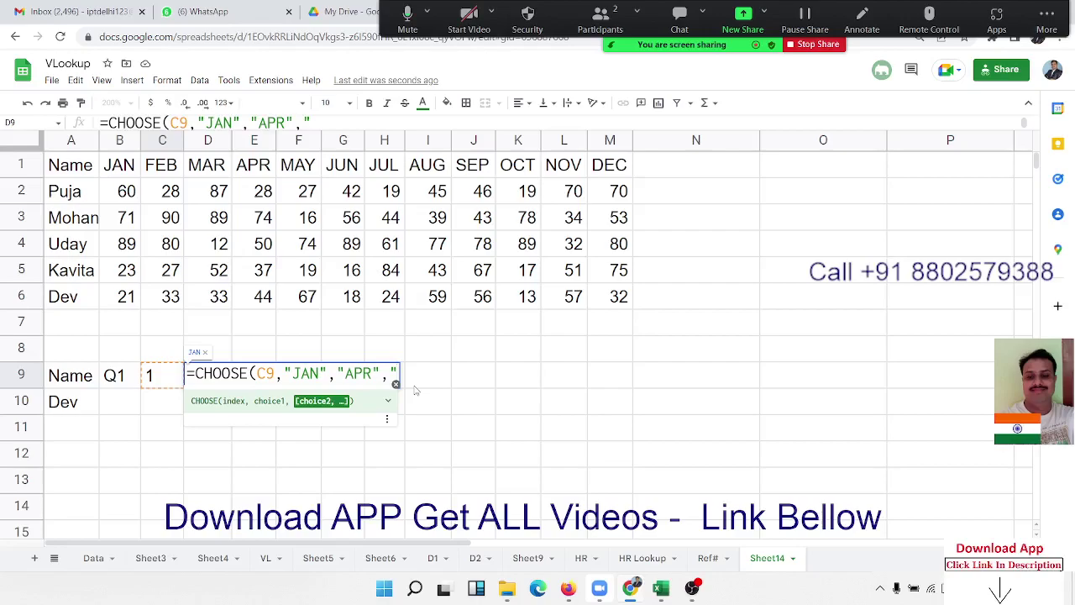
text(JUL)
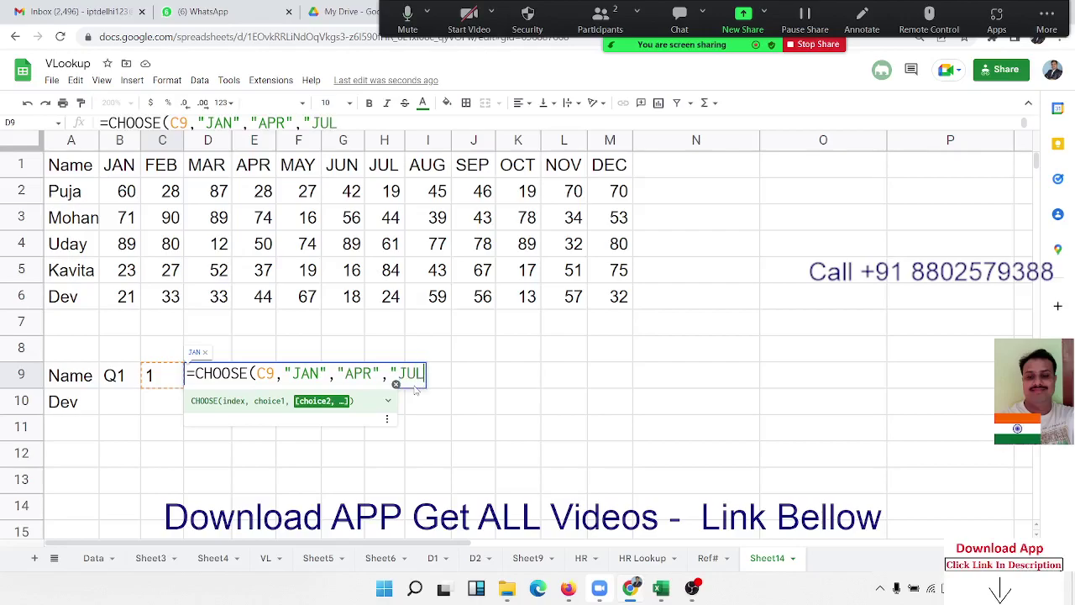
text(",")
text(OCT)
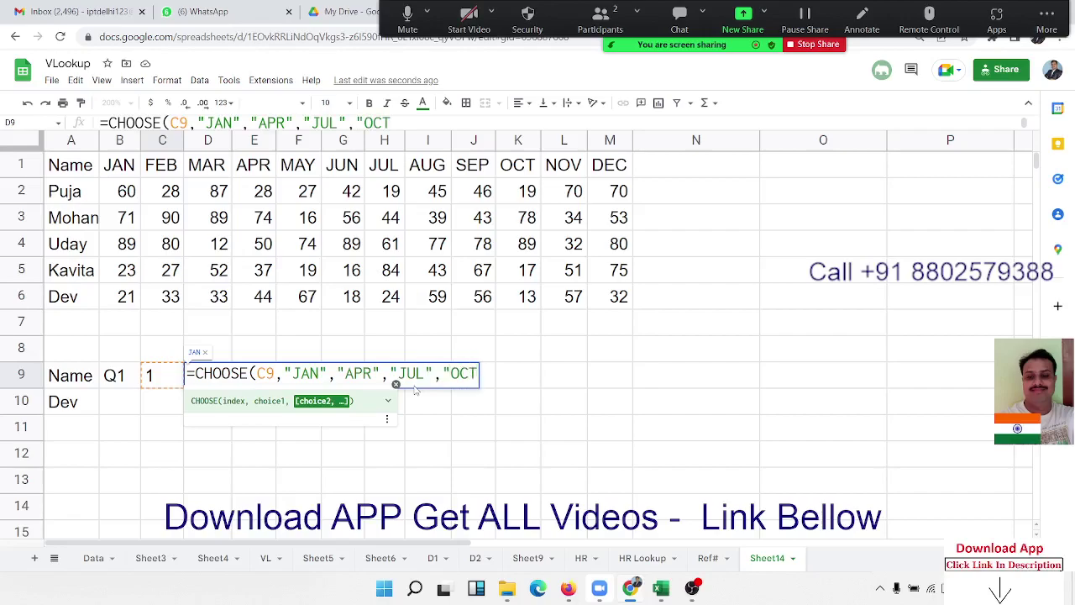
text("))
key(Return)
Change B9 to Q2 so C9 shows 2 and D9 returns APR.
key(Up)
key(Left)
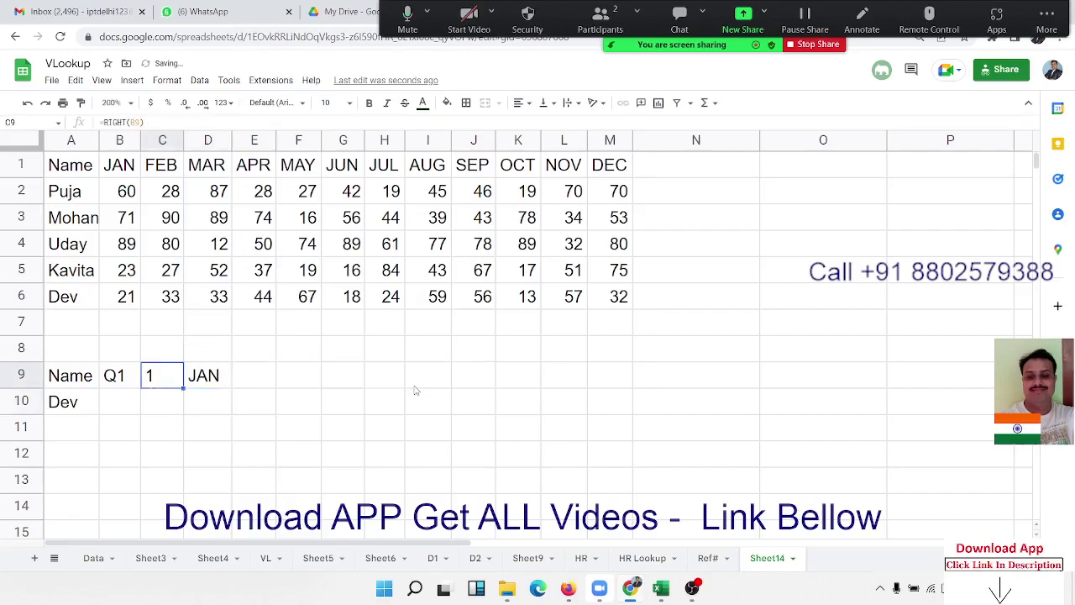
key(Left)
text(Q2)
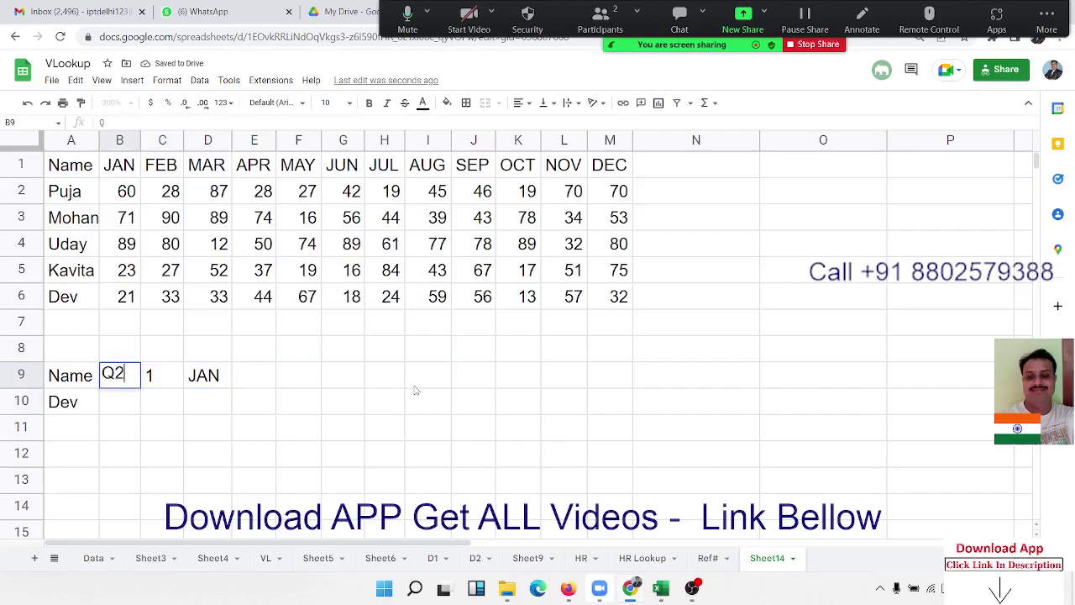
key(Return)
key(Up)
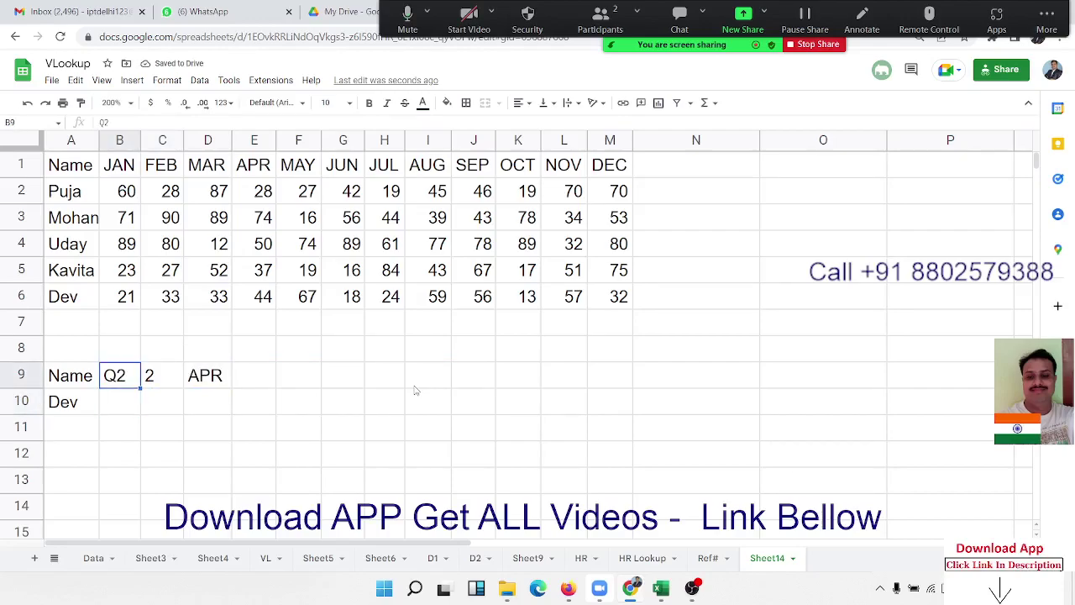
key(Right)
key(Right)
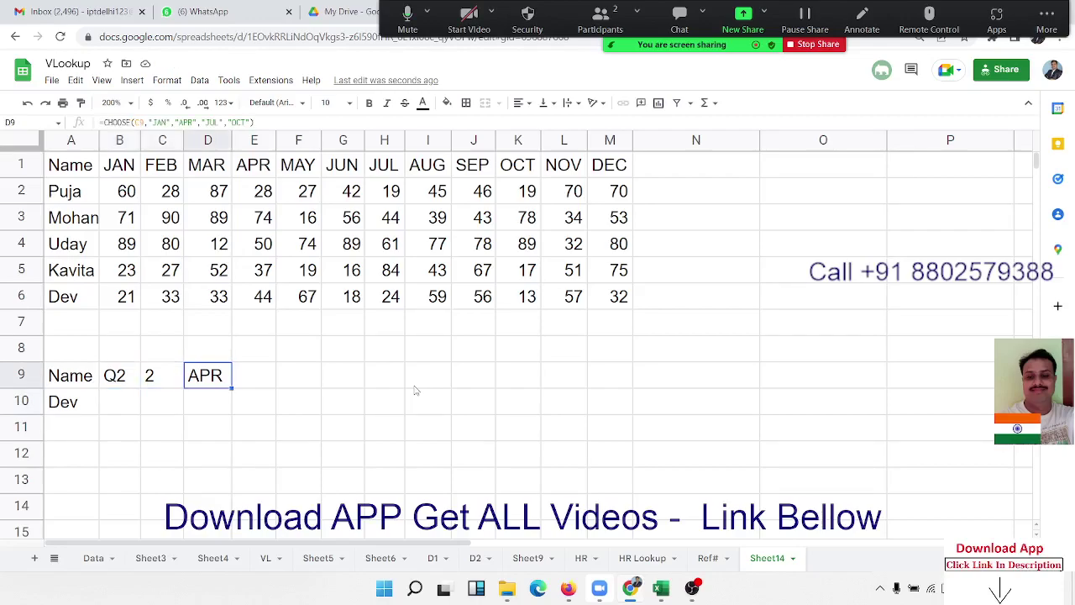
key(Right)
key(Left)
key(Left)
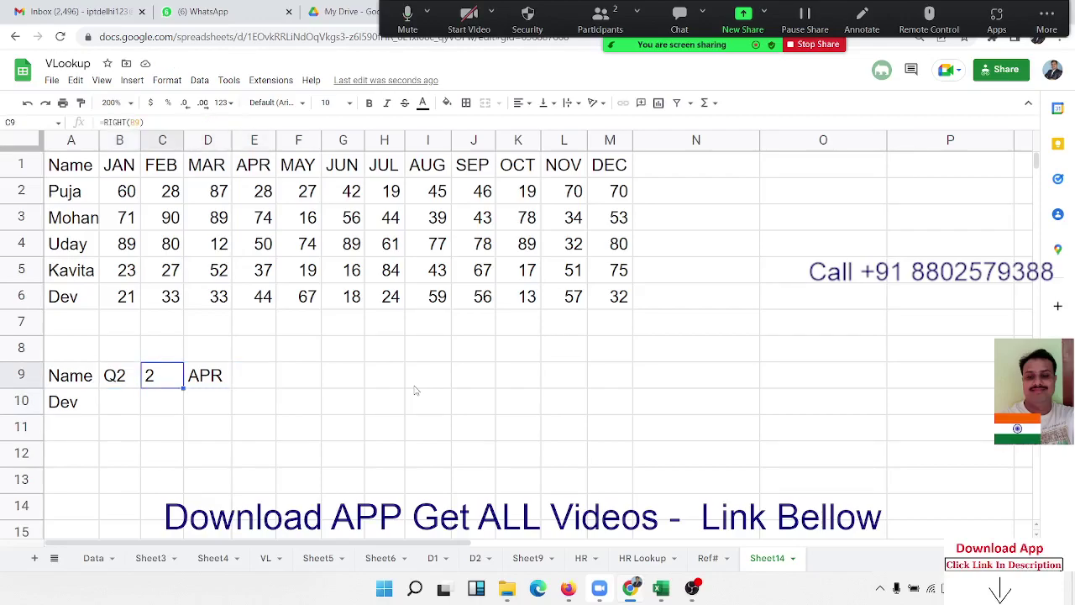
key(Left)
key(Down)
key(Right)
key(Right)
key(Right)
key(Up)
Enter =MATCH(D9,A1:M1,0) in E9, giving APR's header position 5.
text(=)
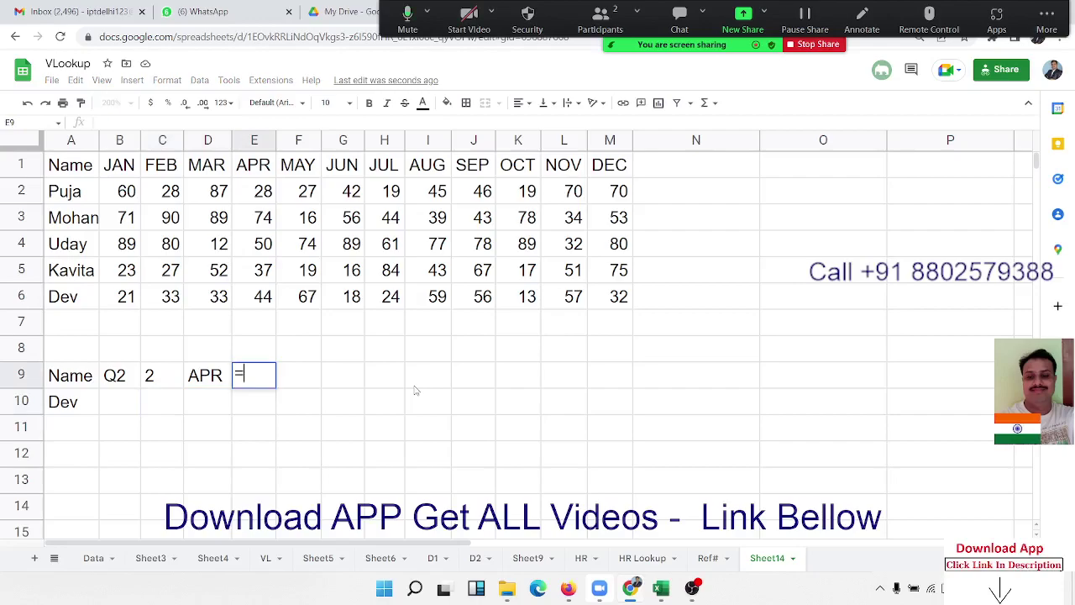
text(mat)
key(Tab)
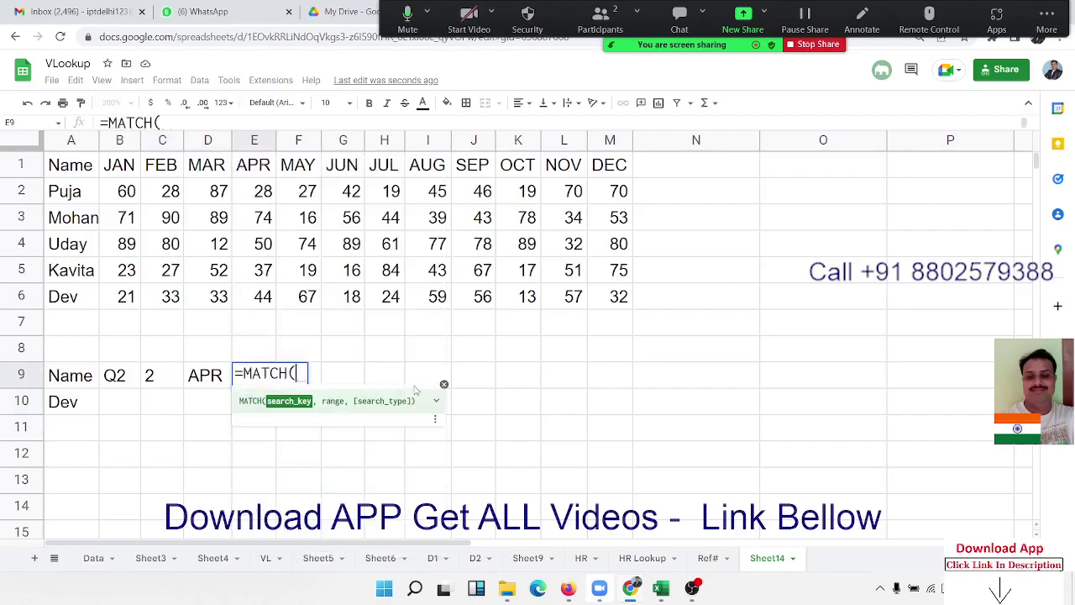
key(Left)
text(,)
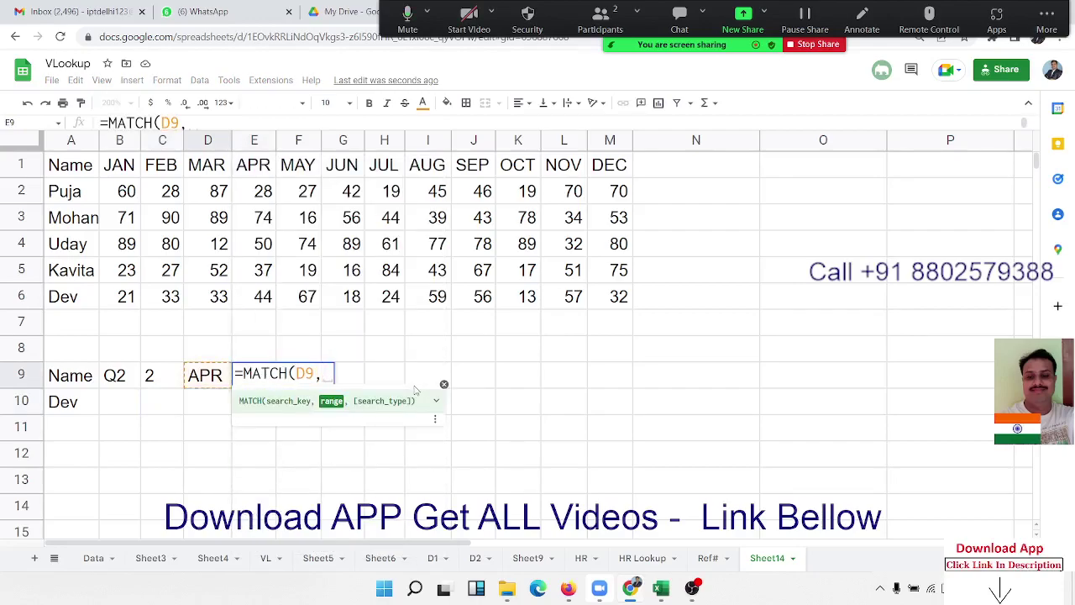
key(ctrl+Up)
key(ctrl+Up)
key(ctrl+Left)
key(ctrl+shift+Right)
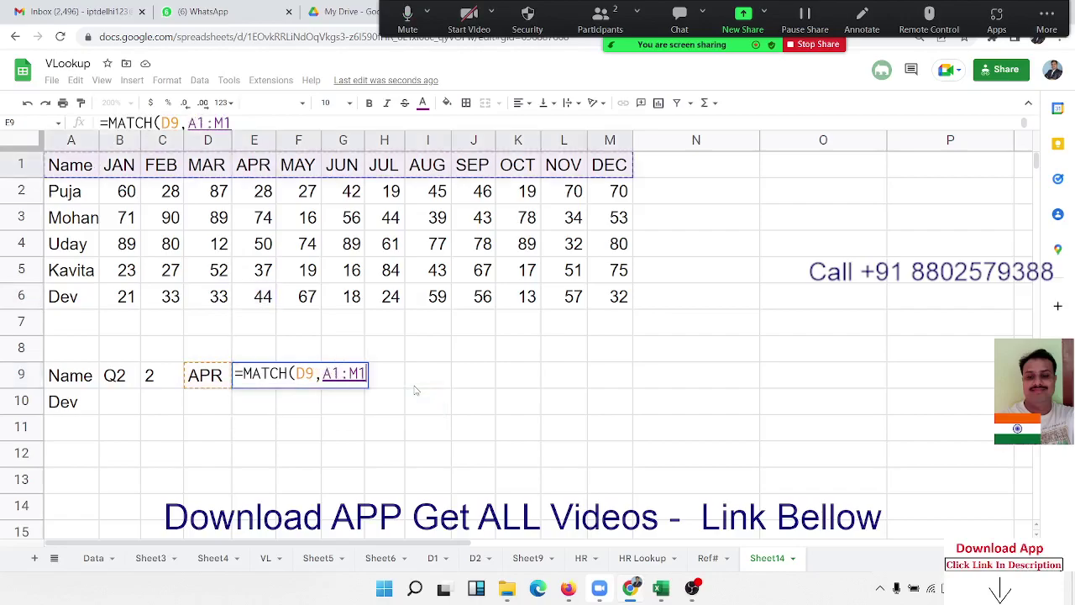
text(,0)
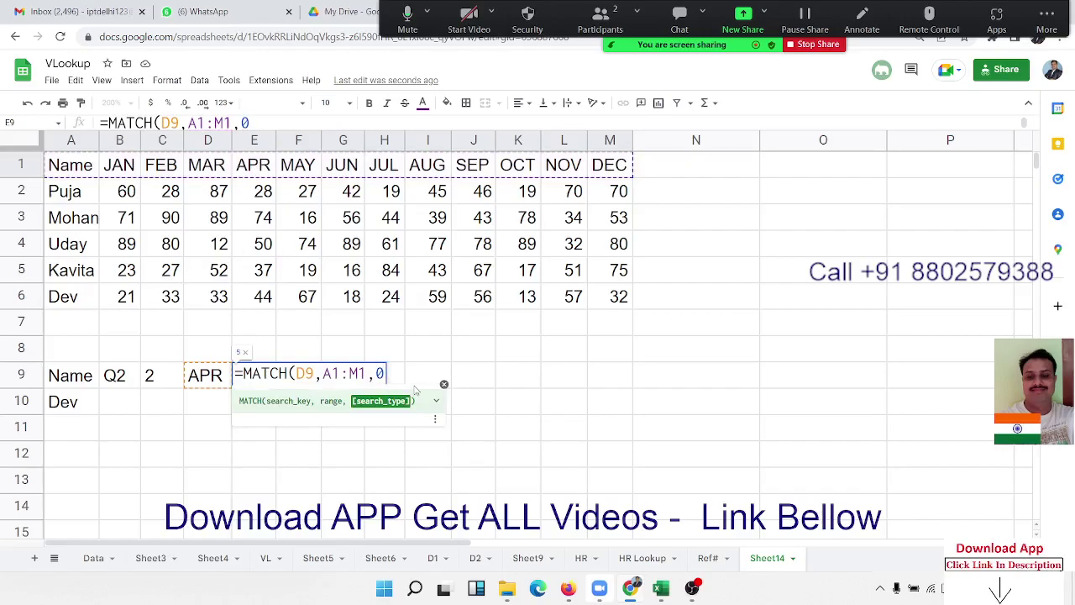
key(Return)
Begin =MATCH(A10, ... in B10 to look up Dev in the names column.
key(Left)
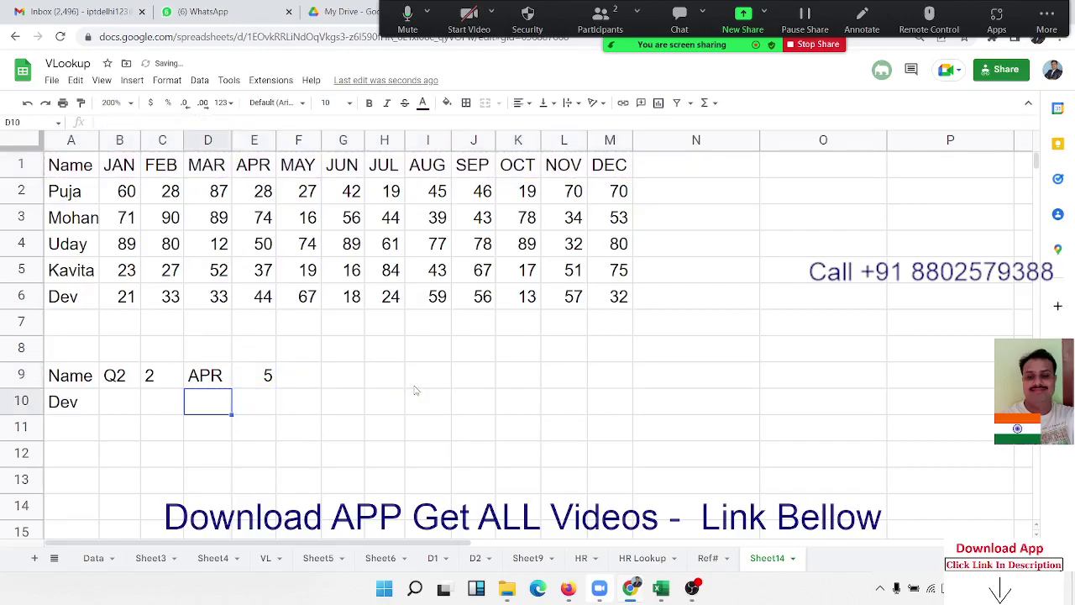
key(Left)
key(Left)
text(=mat)
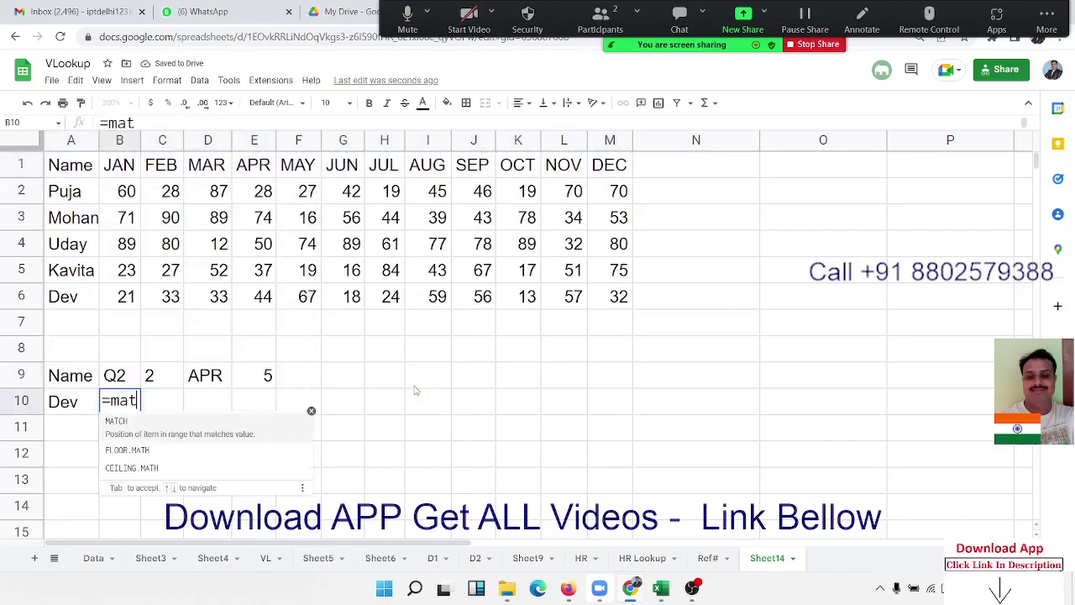
key(Tab)
key(Left)
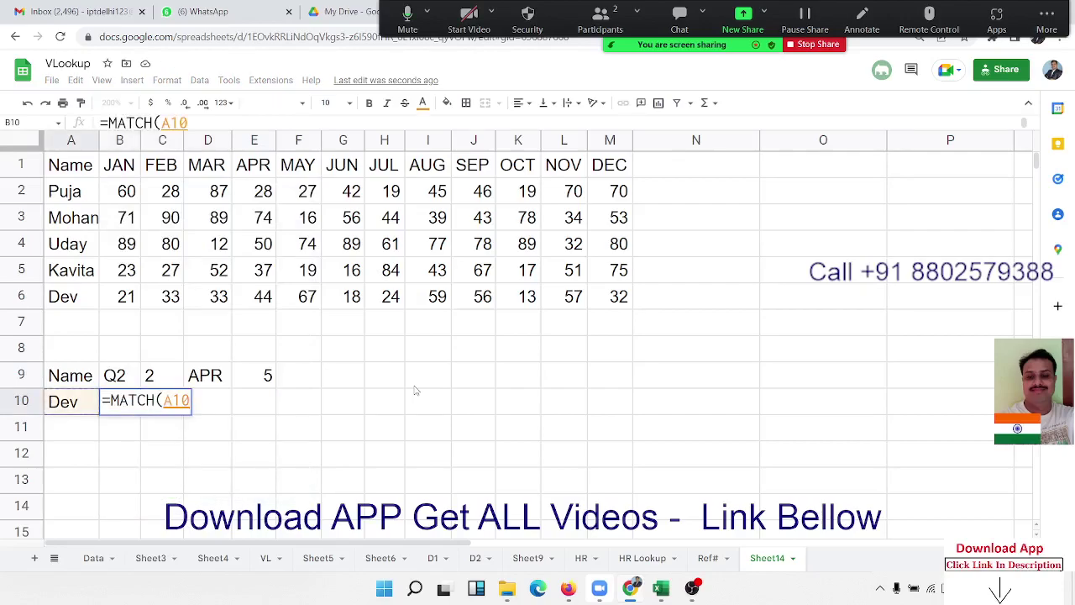
text(,)
key(Up)
key(Up)
key(Up)
key(Up)
key(Left)
Finish B10 as =MATCH(A10,A1:A6,0), returning Dev's row 6.
key(ctrl+shift+Up)
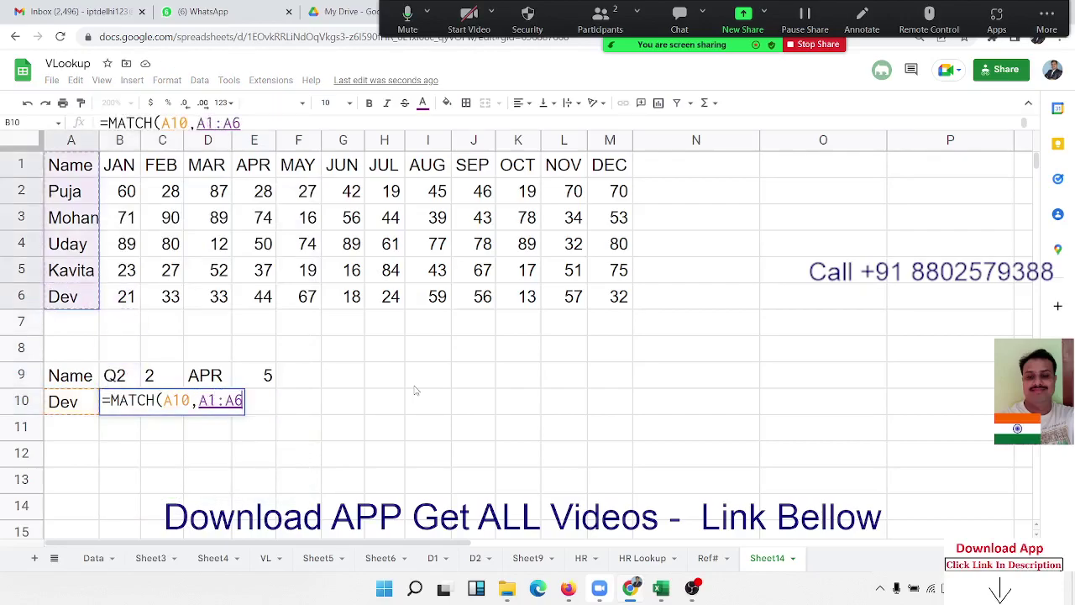
key(Return)
key(Up)
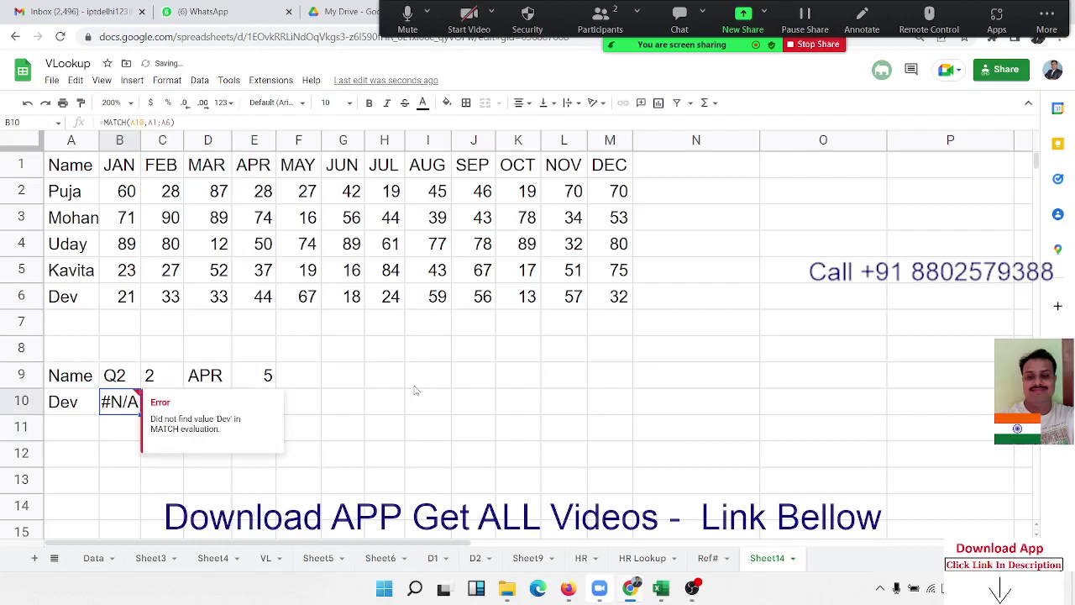
click(200, 126)
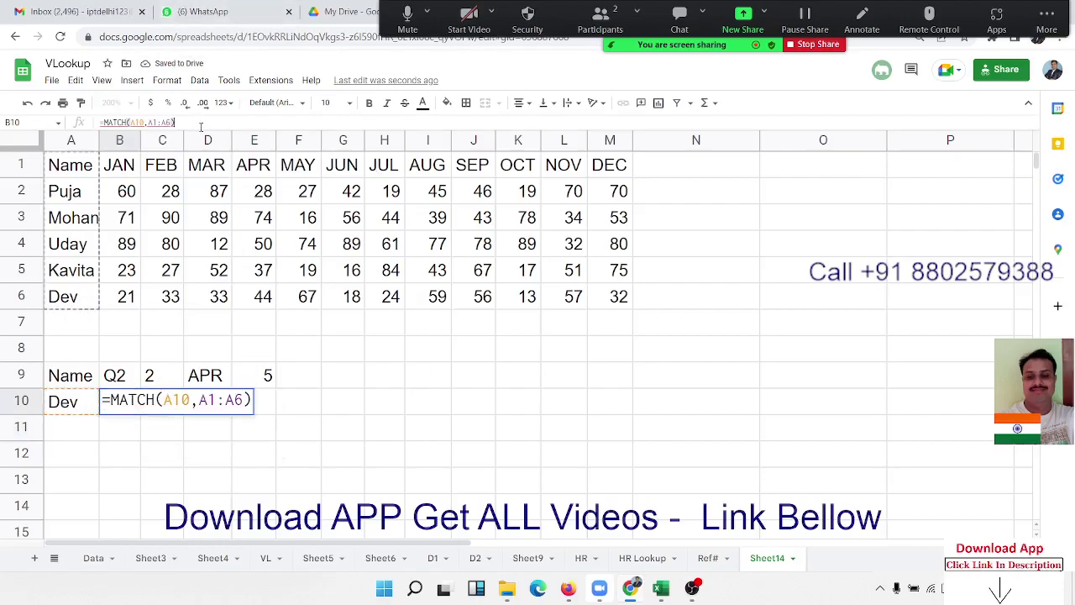
key(Left)
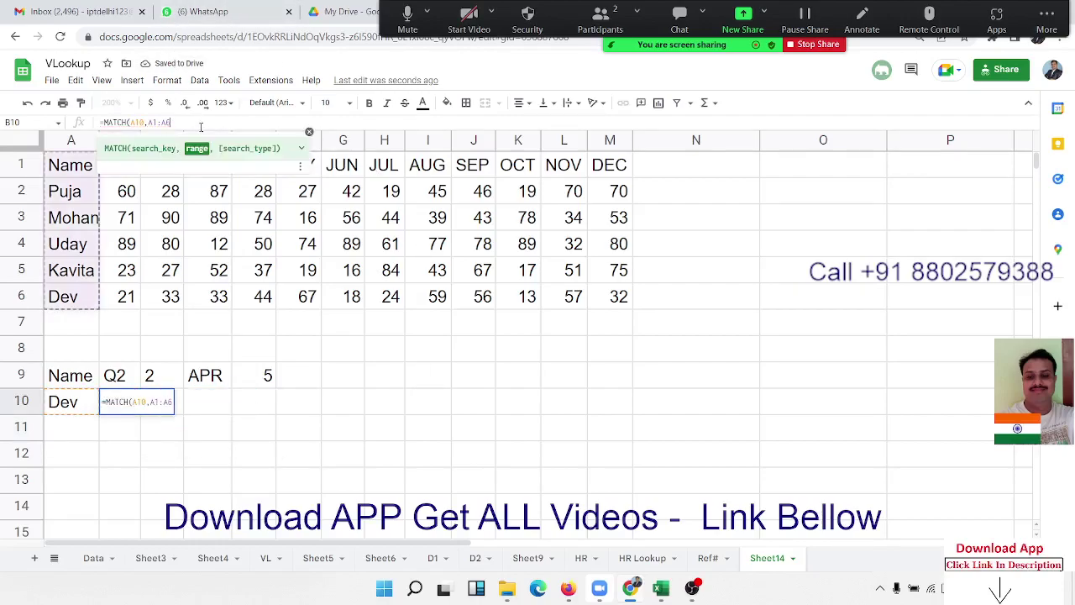
text(,0)
key(Return)
key(Up)
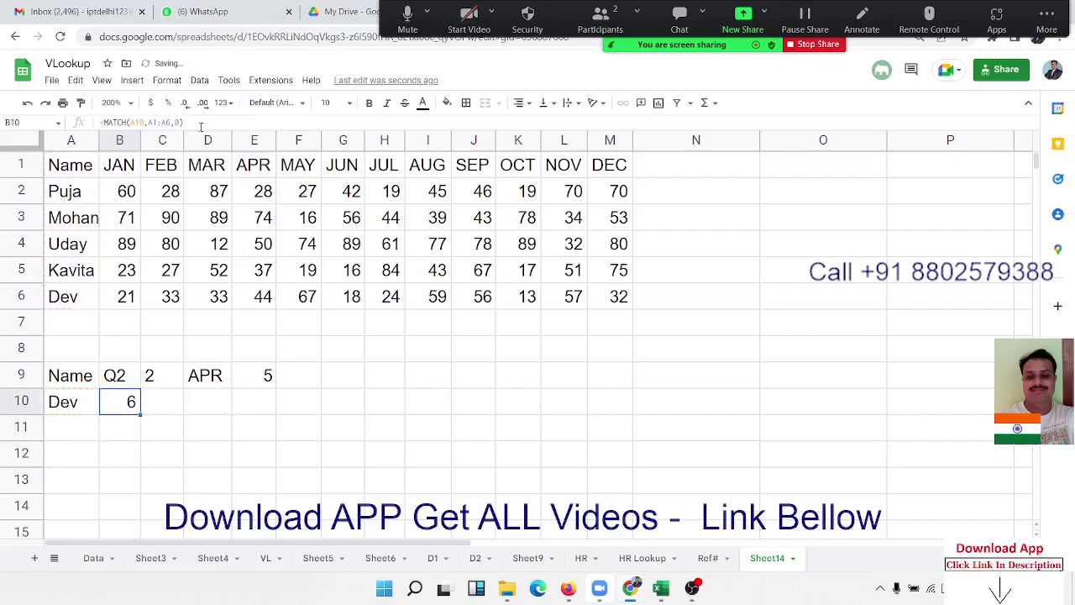
Enter =ADDRESS(B10,E9) in C10, returning the start address $E$6.
key(Right)
text(=a)
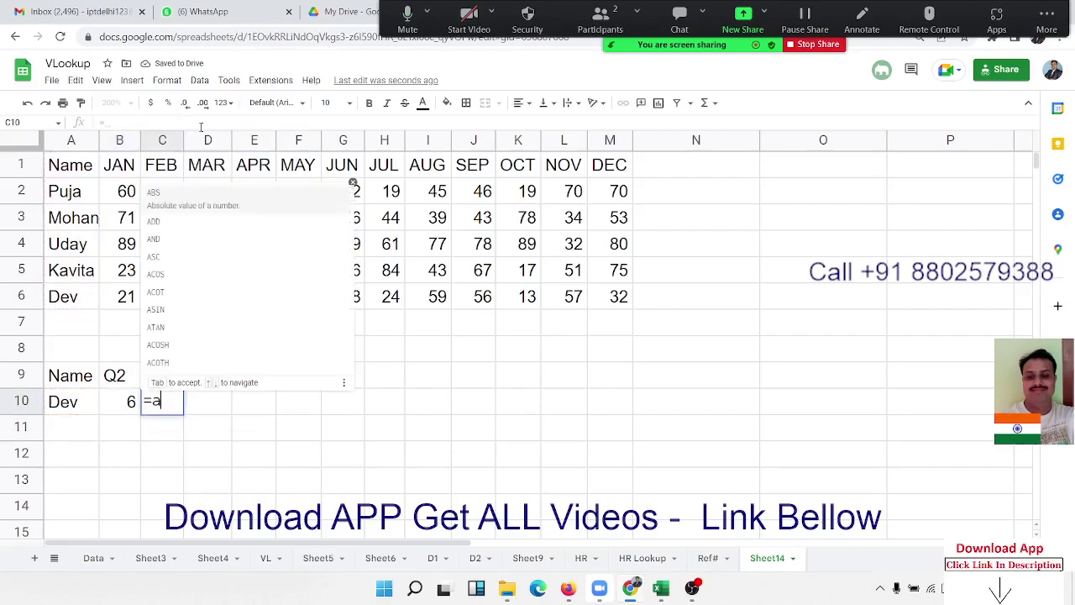
text(dd)
key(Down)
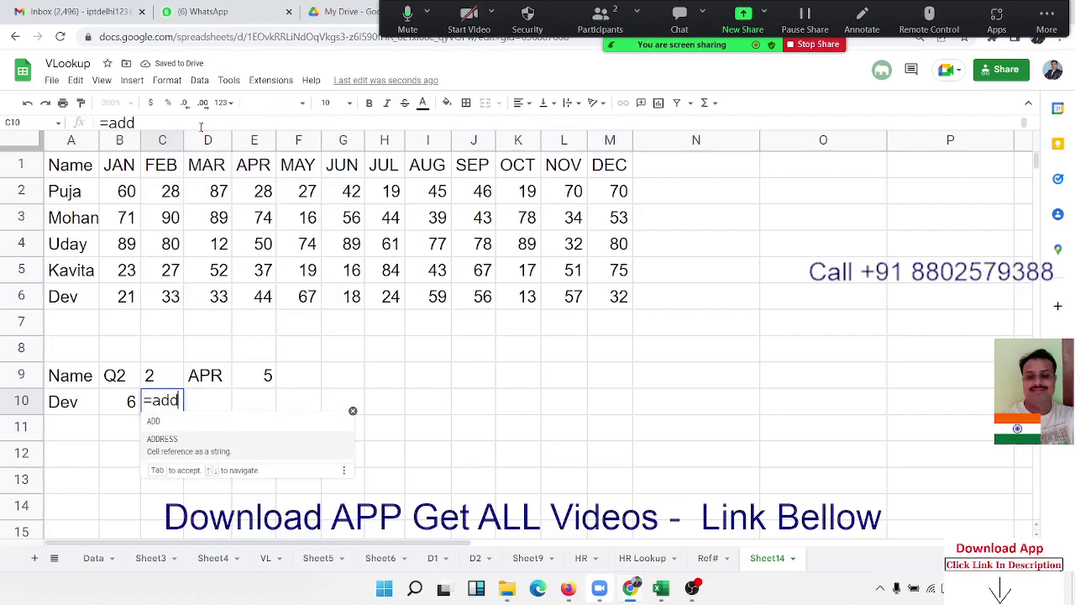
key(Tab)
key(Left)
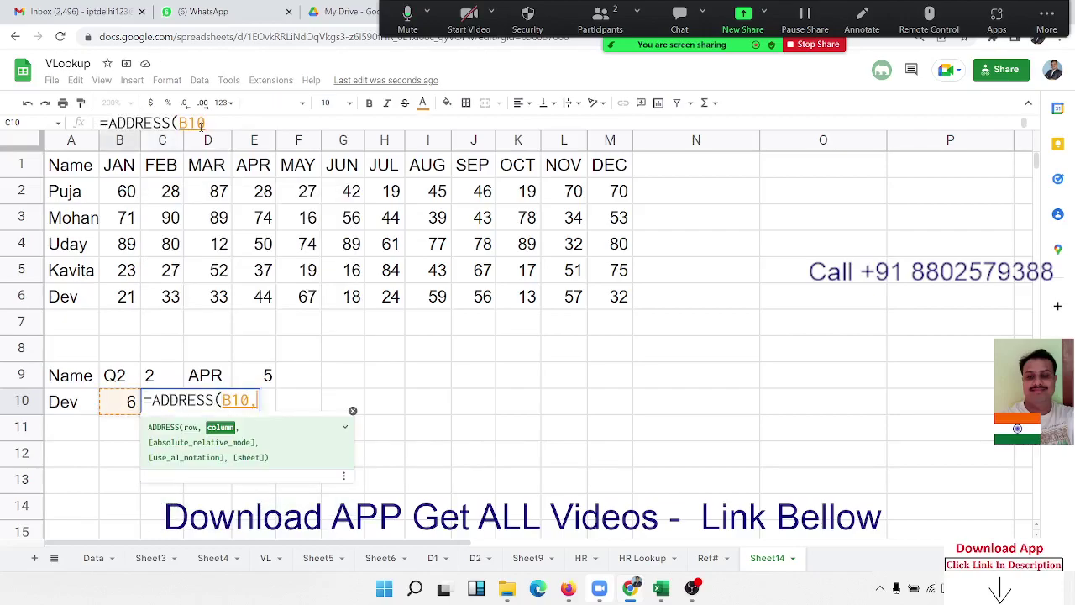
text(,)
click(261, 374)
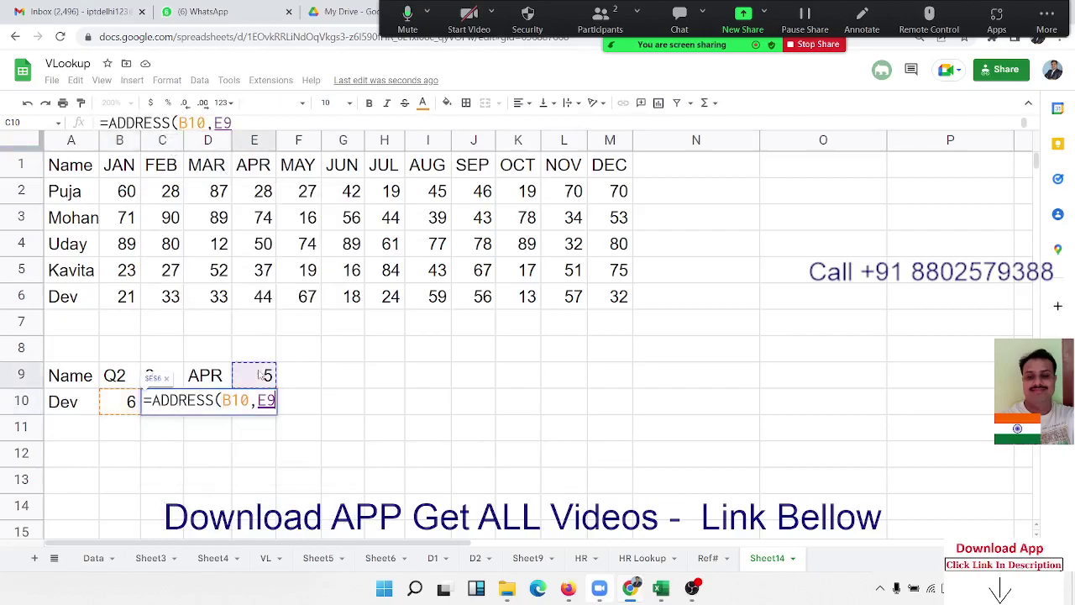
key(Return)
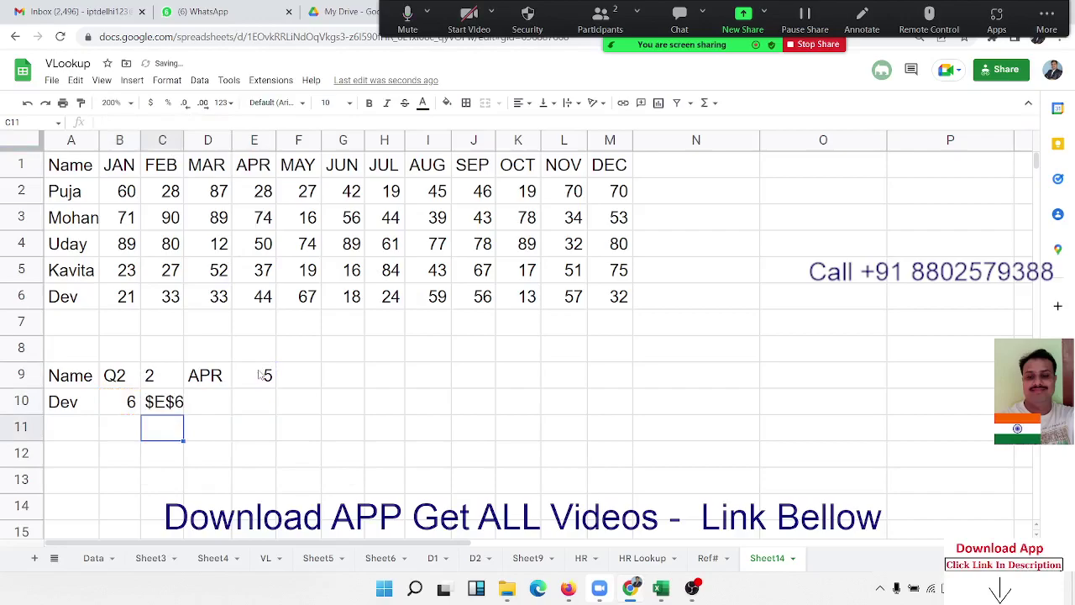
click(257, 306)
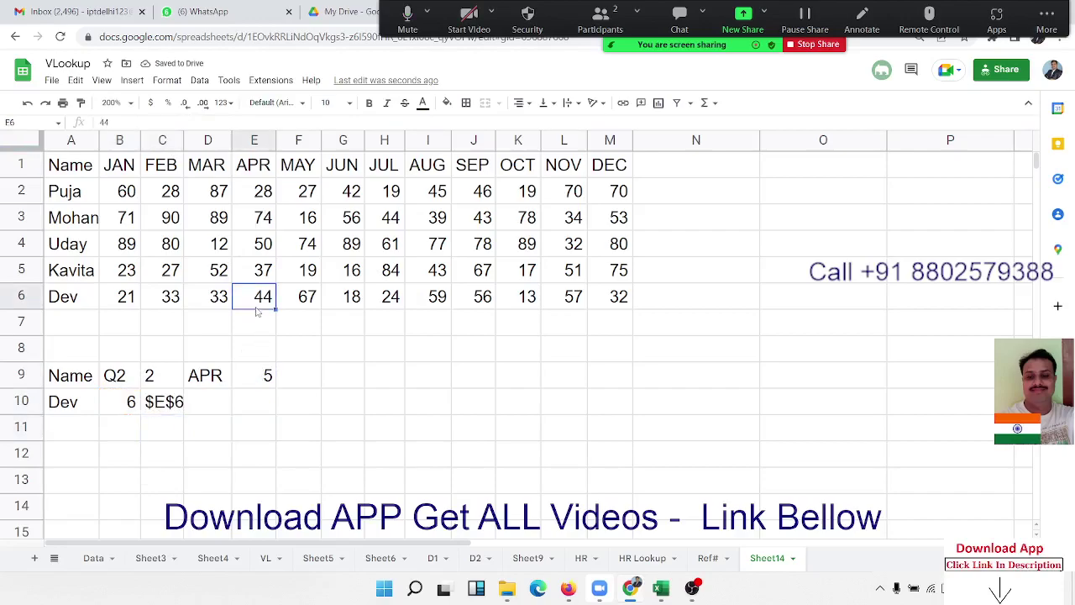
click(203, 411)
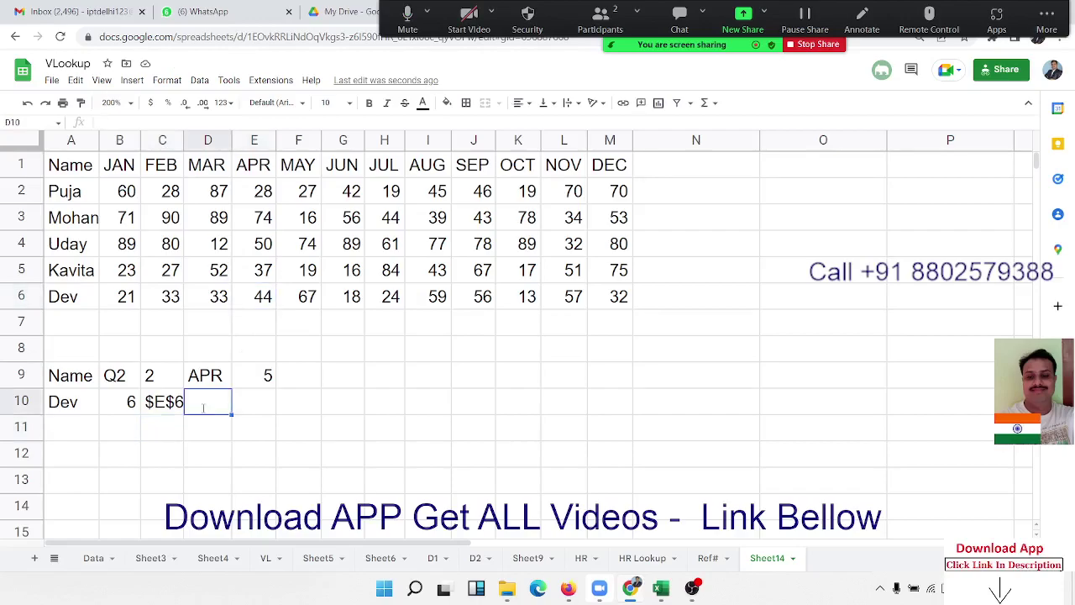
Enter =ADDRESS(B10,E9+2) in D10 to get $G$6, then select E6:G6 to check it.
text(=ad)
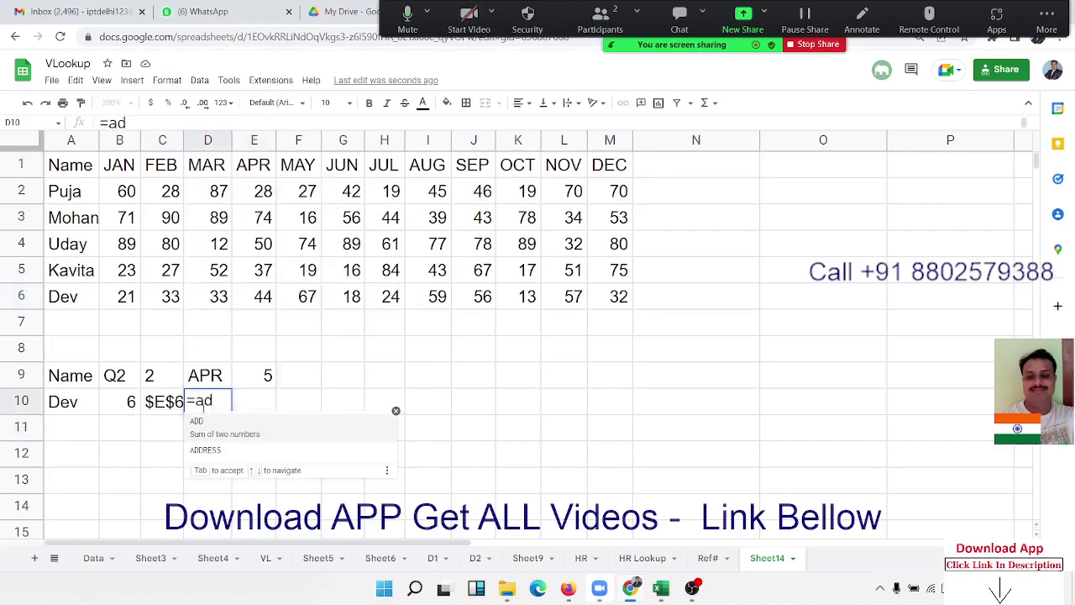
key(Down)
key(Tab)
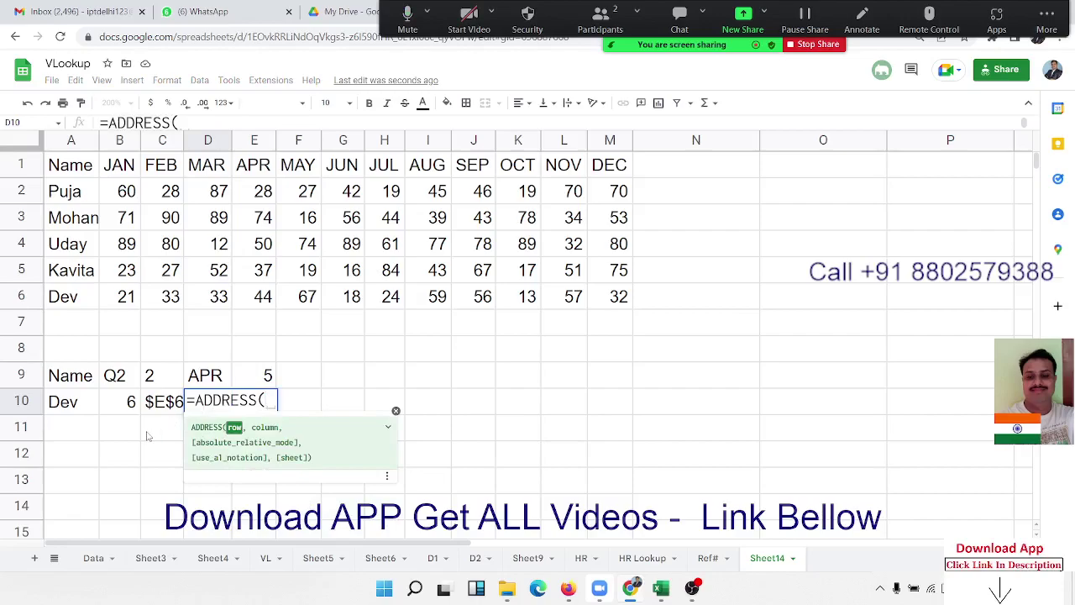
click(126, 416)
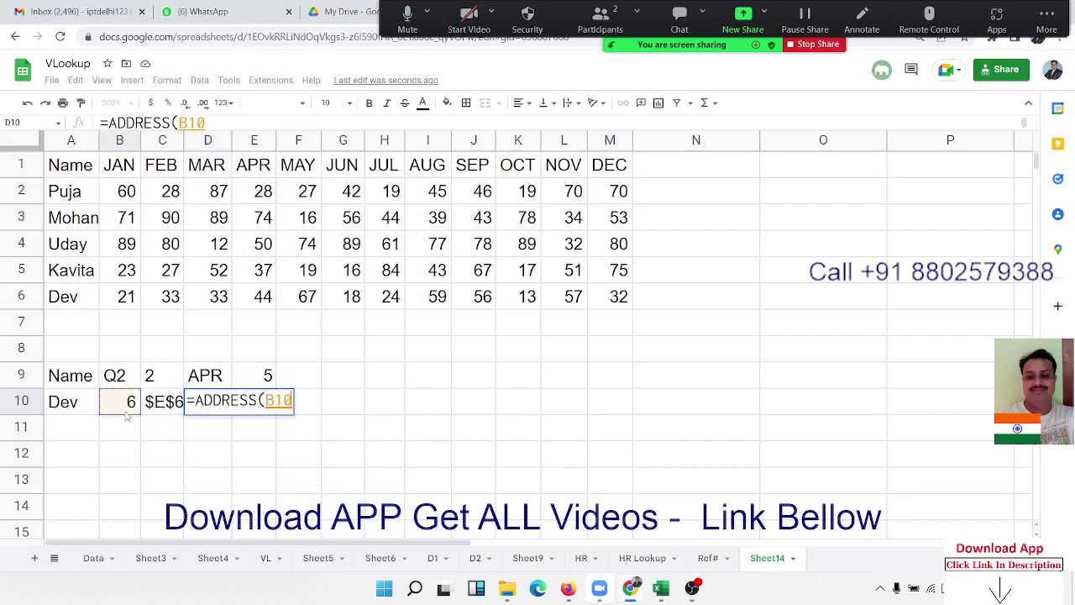
text(,)
click(249, 382)
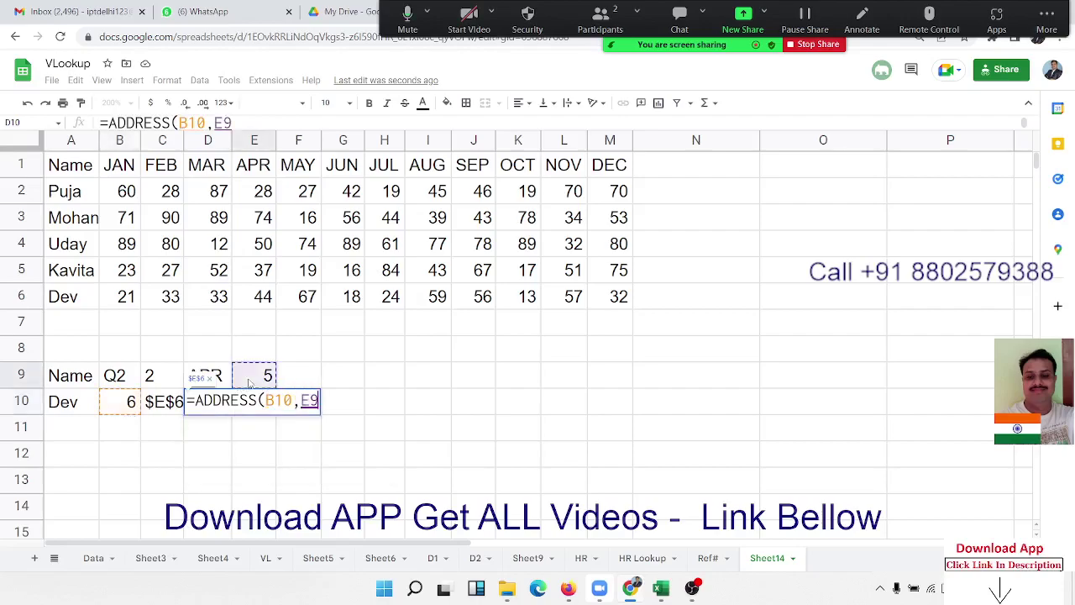
text(+2)
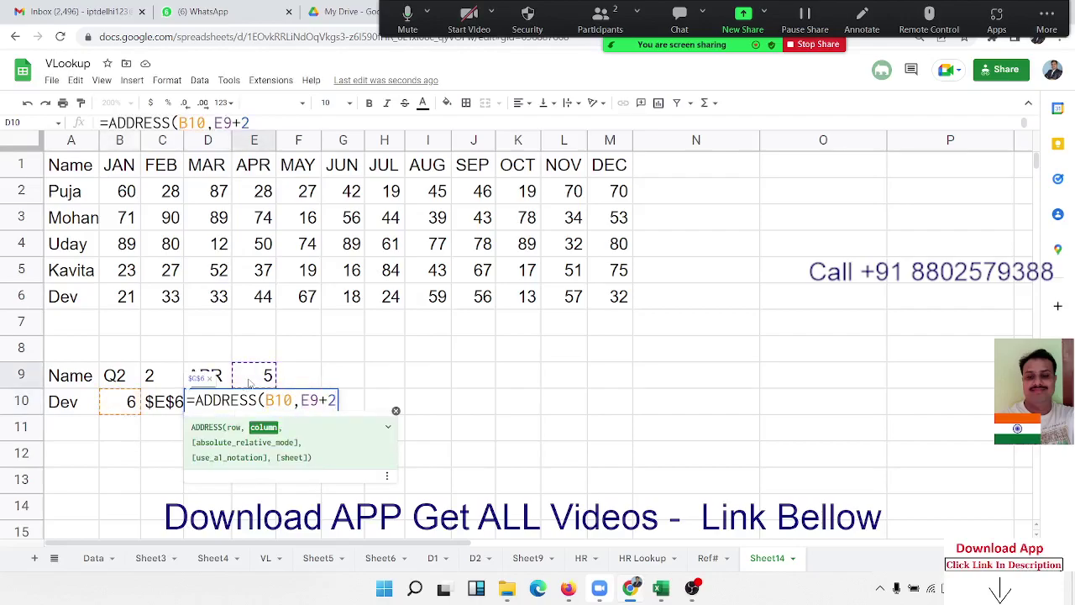
key(Return)
key(Up)
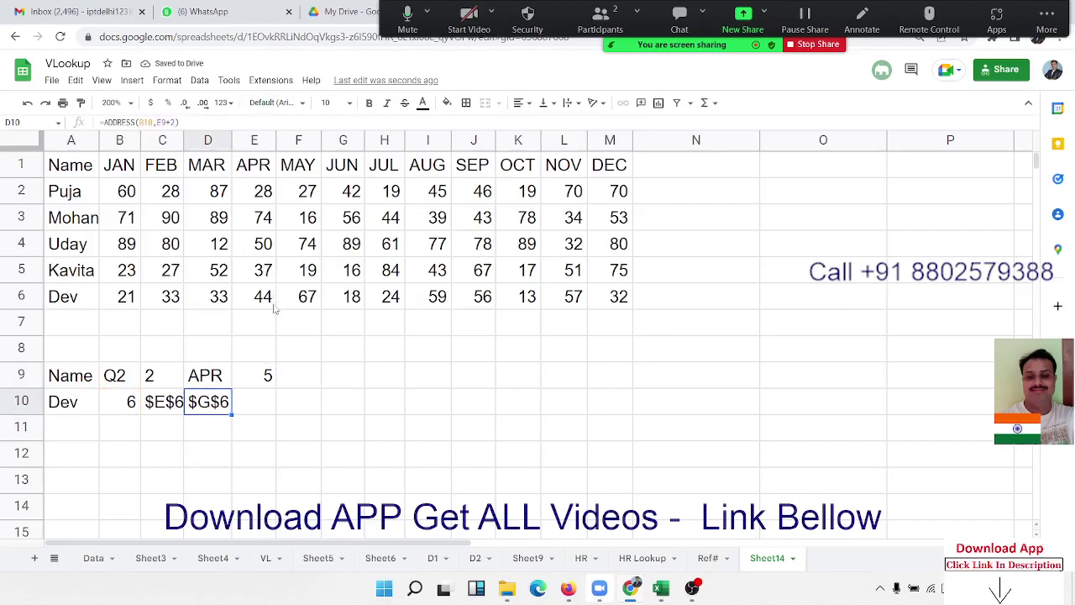
drag(270, 305, 351, 311)
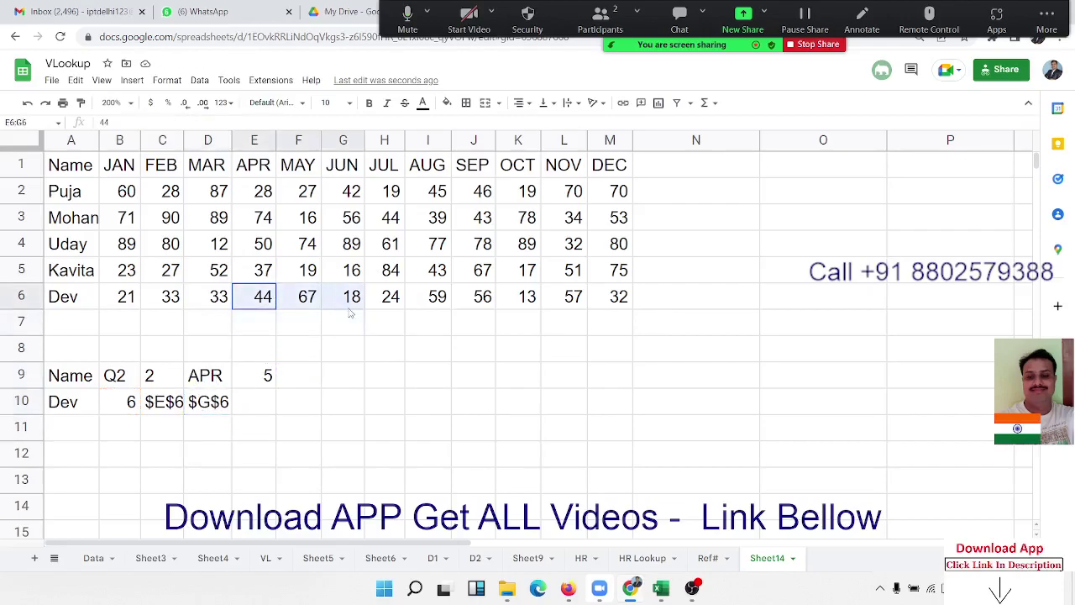
click(250, 411)
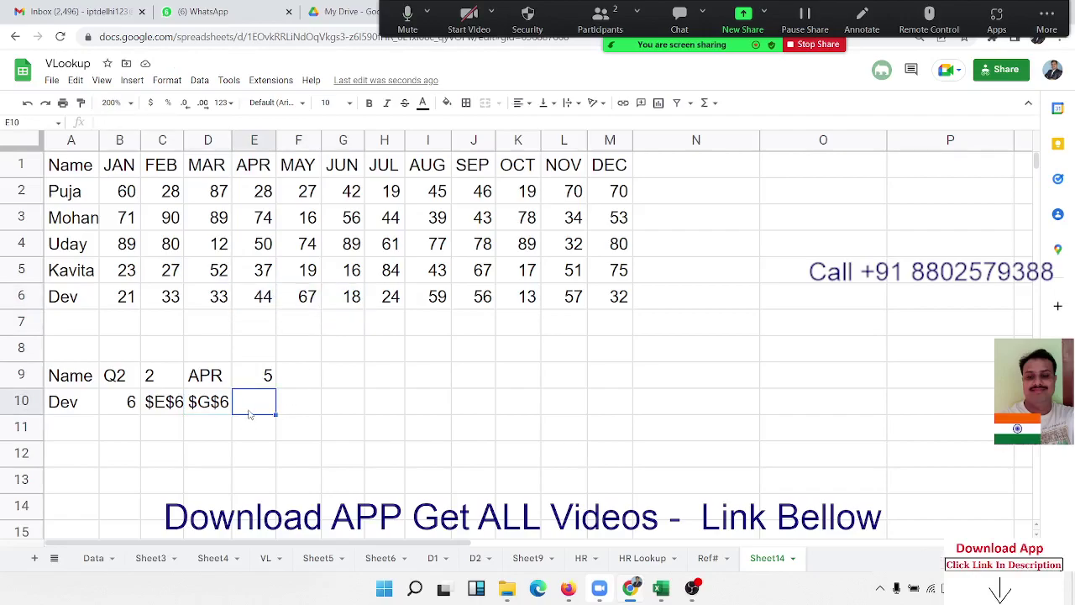
Drop a trial SUM, then enter =C10&":"&D10 in E10, giving $E$6:$G$6.
text(=SUM()
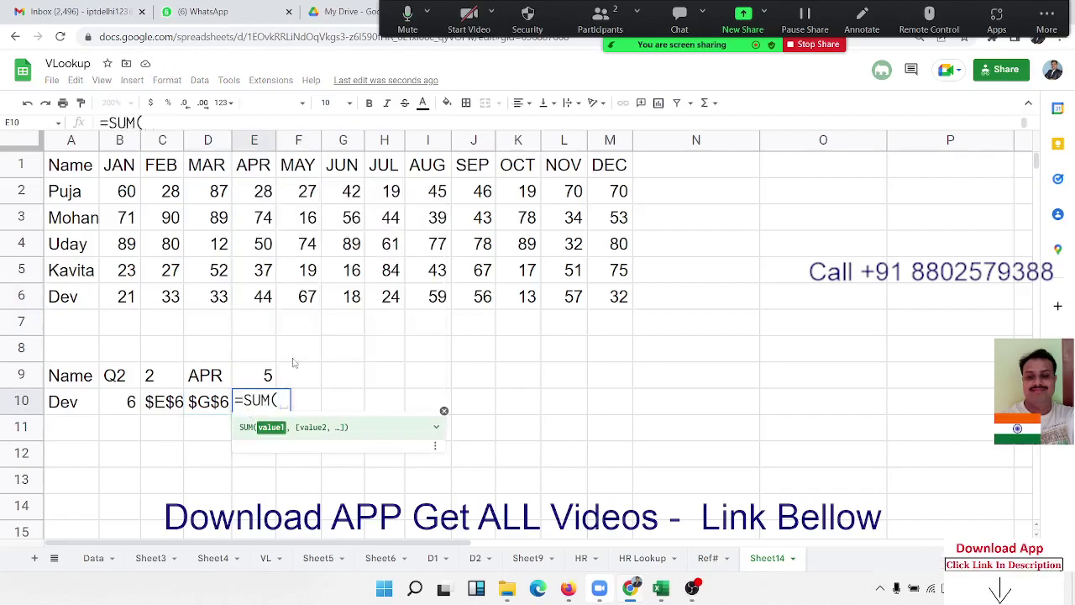
drag(262, 304, 345, 305)
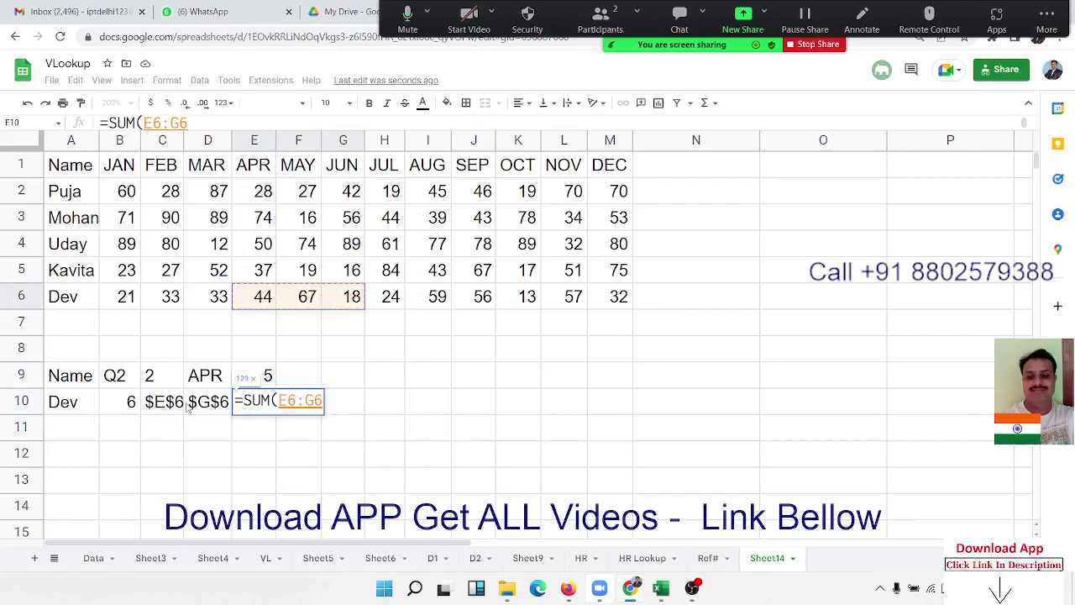
key(Escape)
text(=)
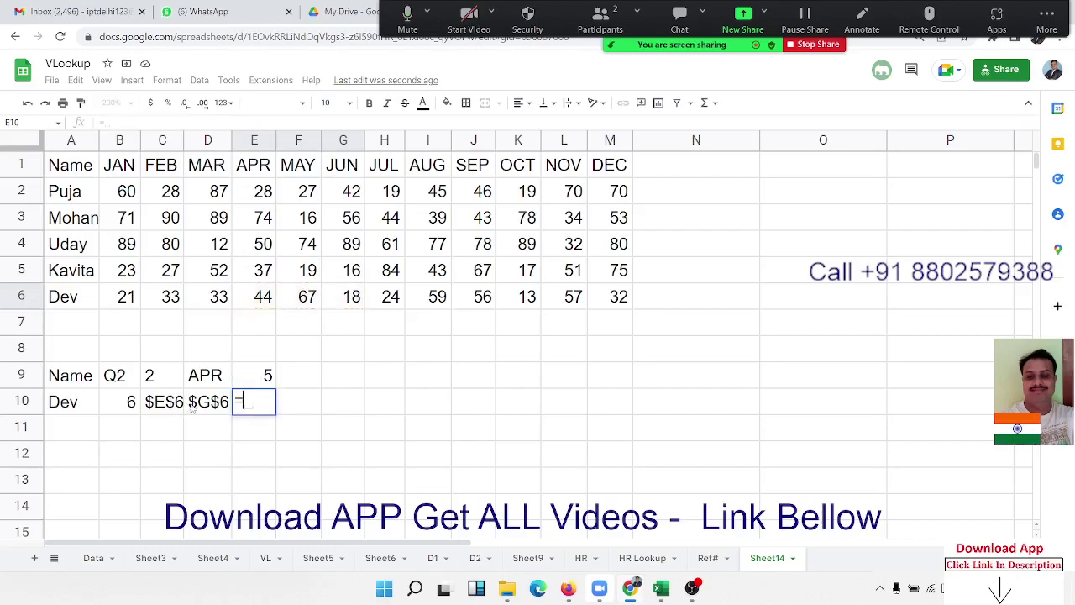
text(D6)
key(Left)
key(Down)
key(Down)
key(Down)
key(Down)
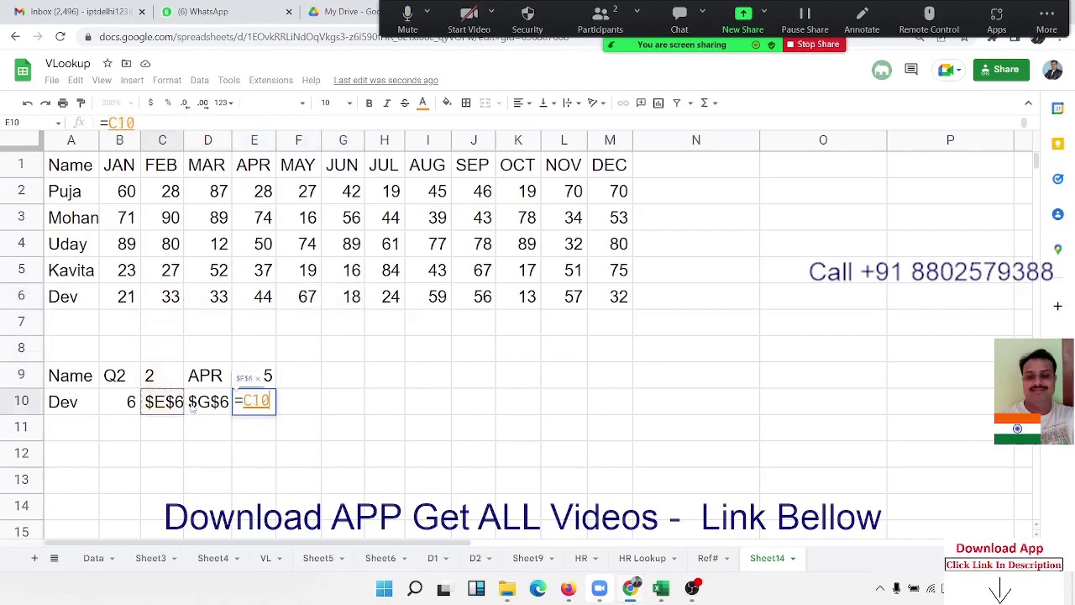
text(&")
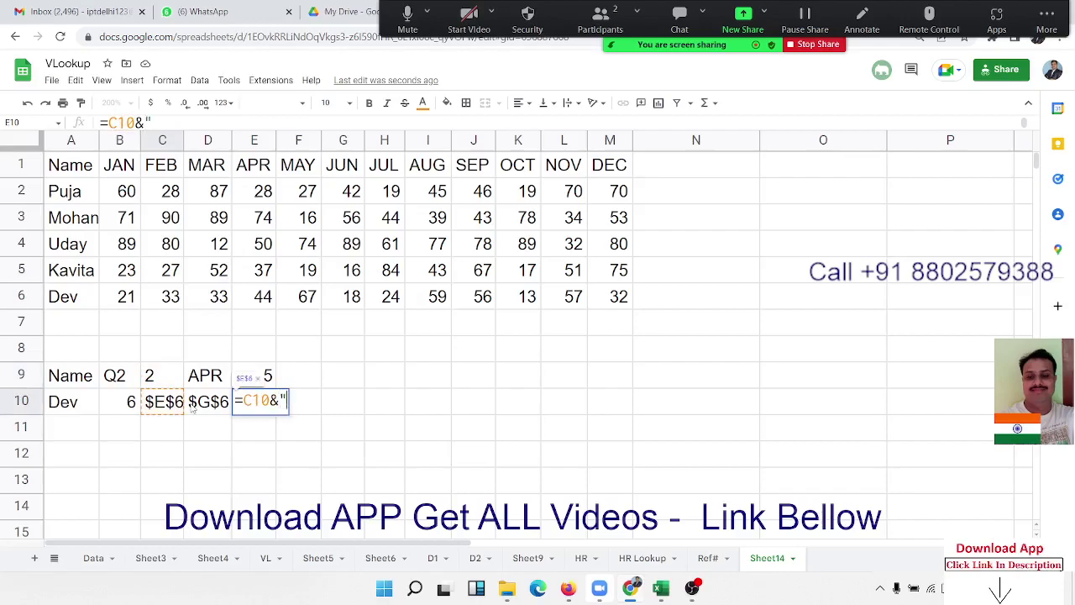
text(:"&)
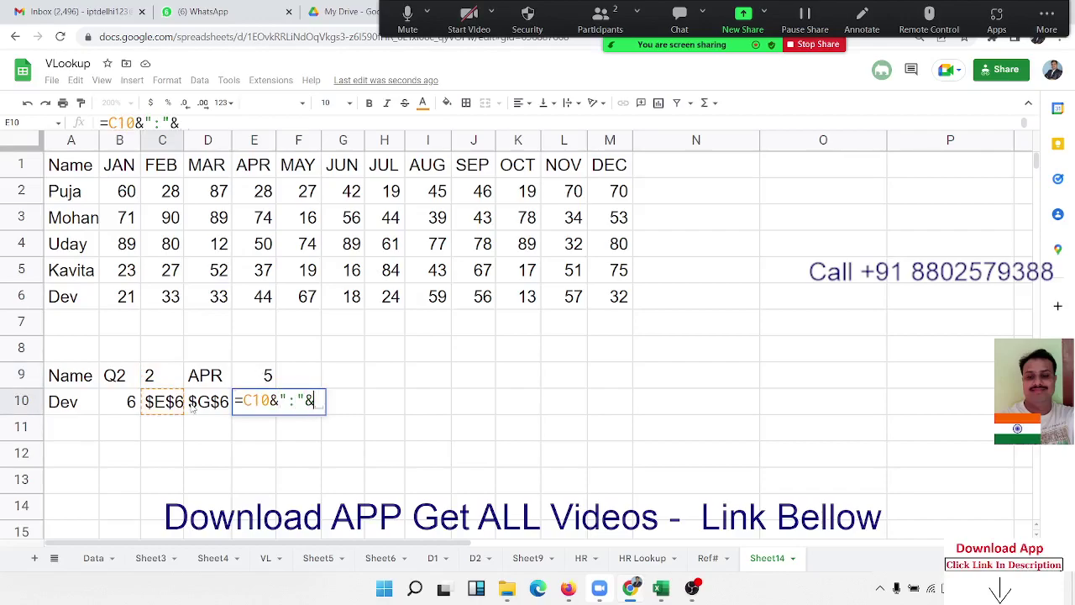
click(192, 406)
key(Return)
Begin a =SUM( formula in G10.
key(Up)
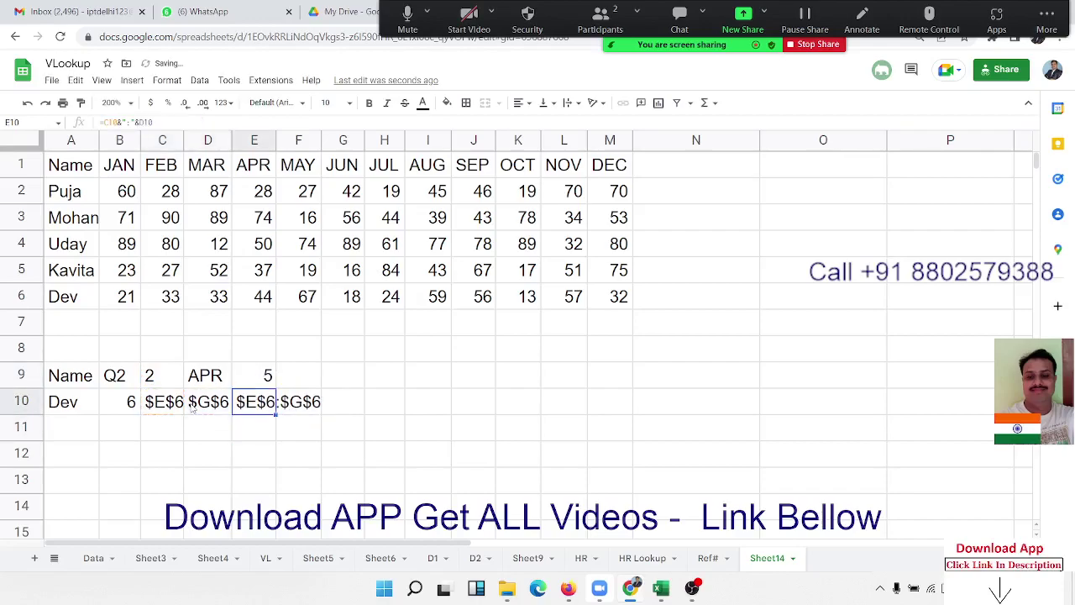
key(Right)
key(Right)
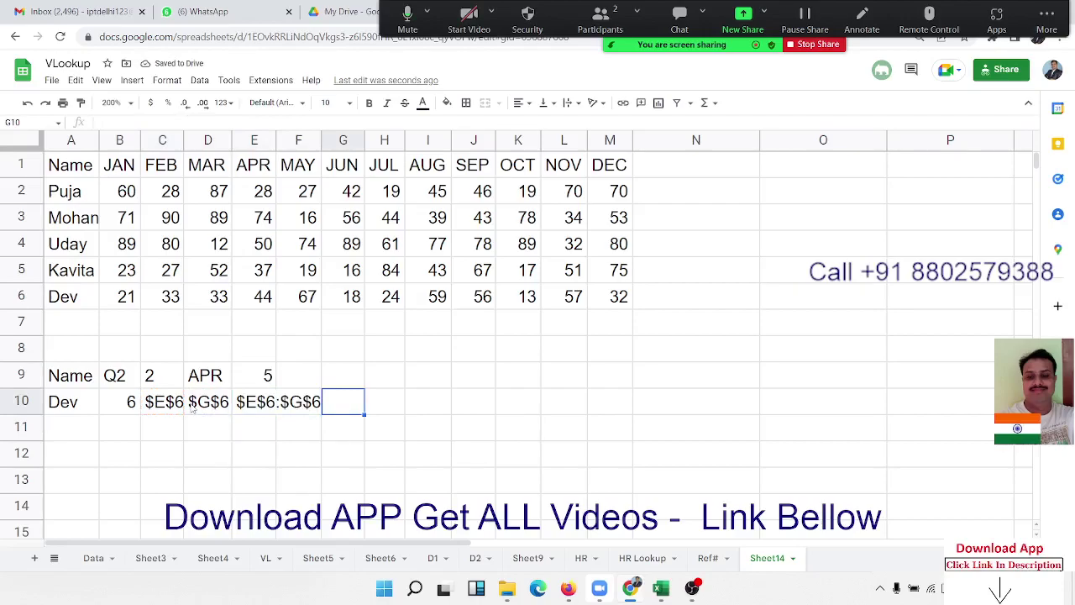
text(=SUM()
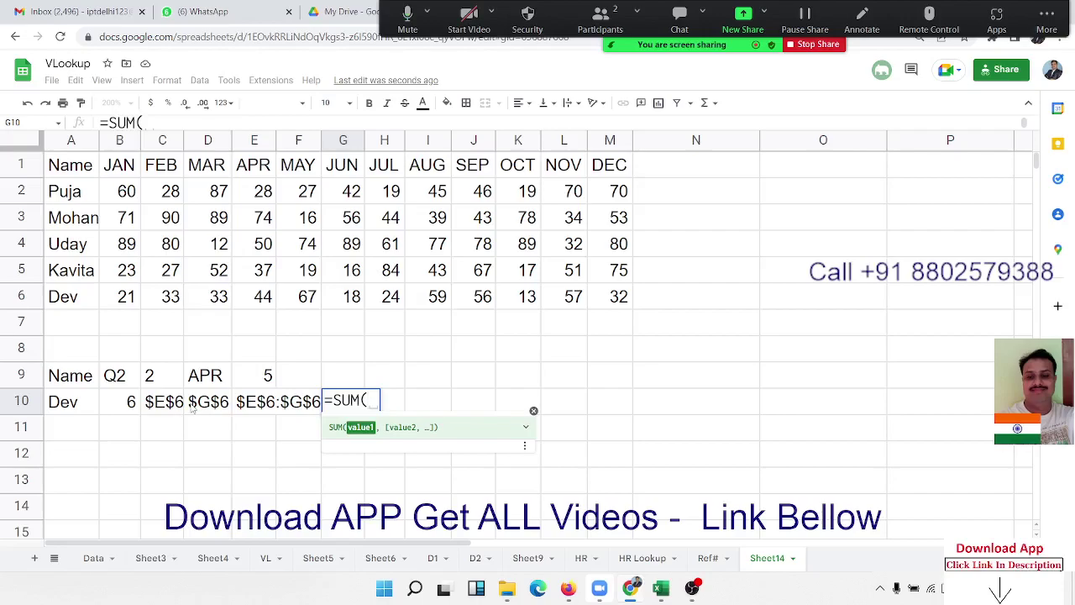
Complete G10 as =SUM(INDIRECT(E10)), totalling Dev's April–June values to 129.
text(in)
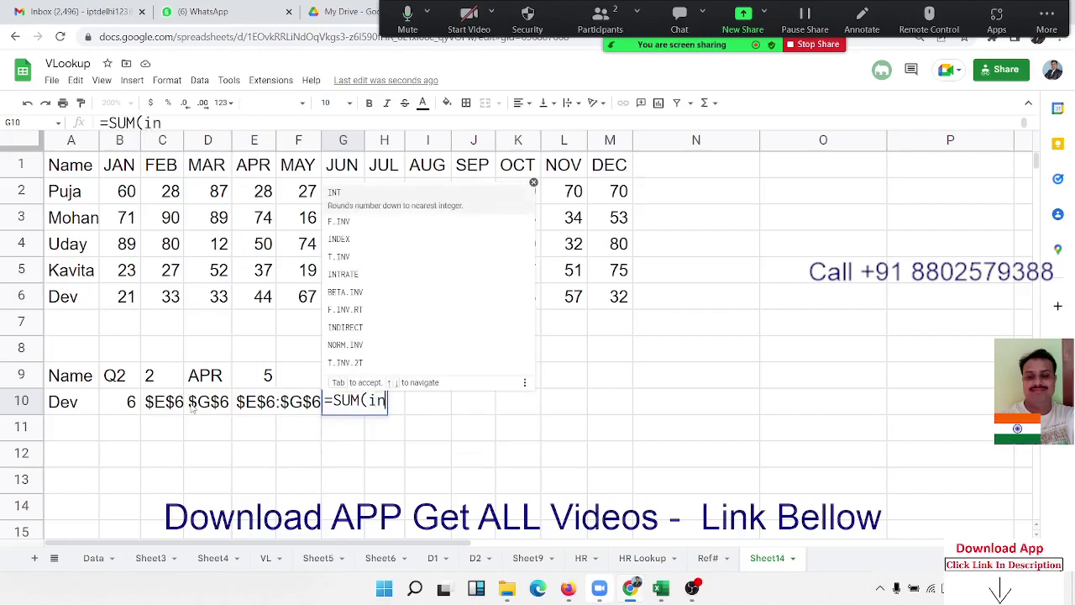
text(d)
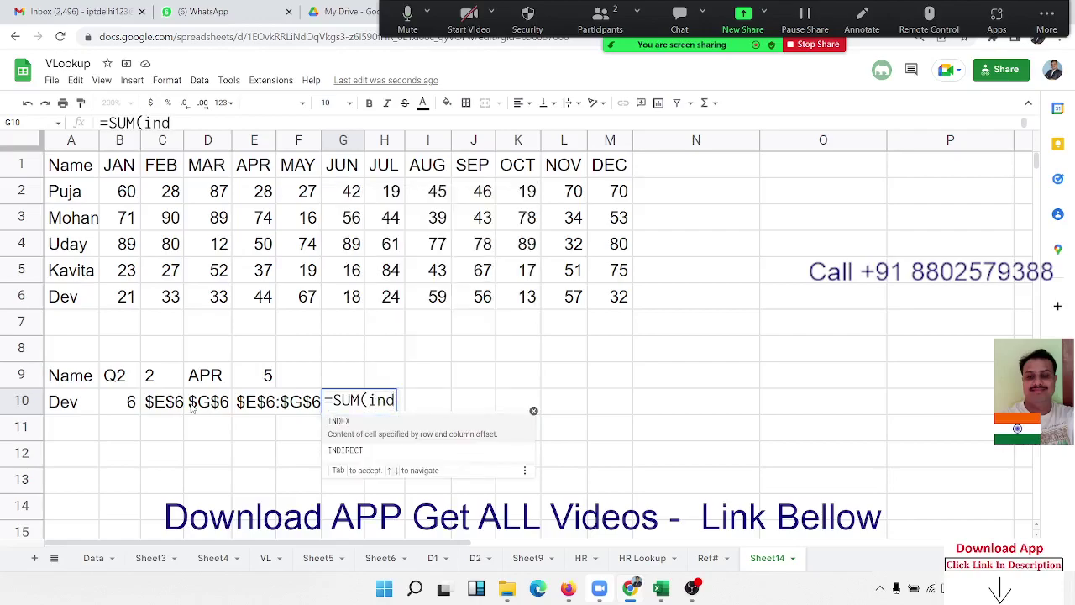
key(Down)
key(Tab)
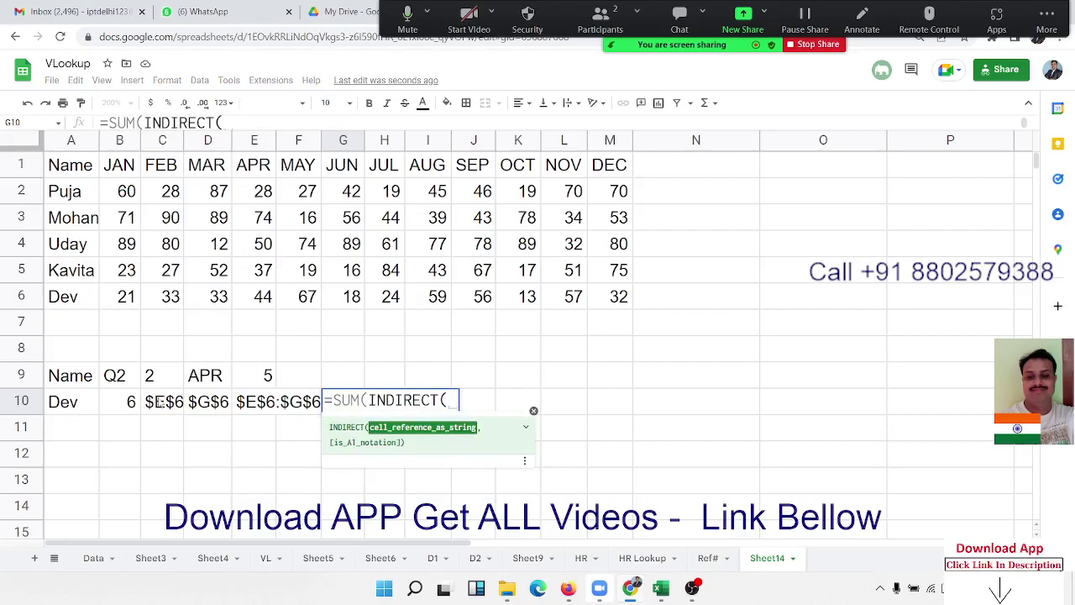
click(239, 402)
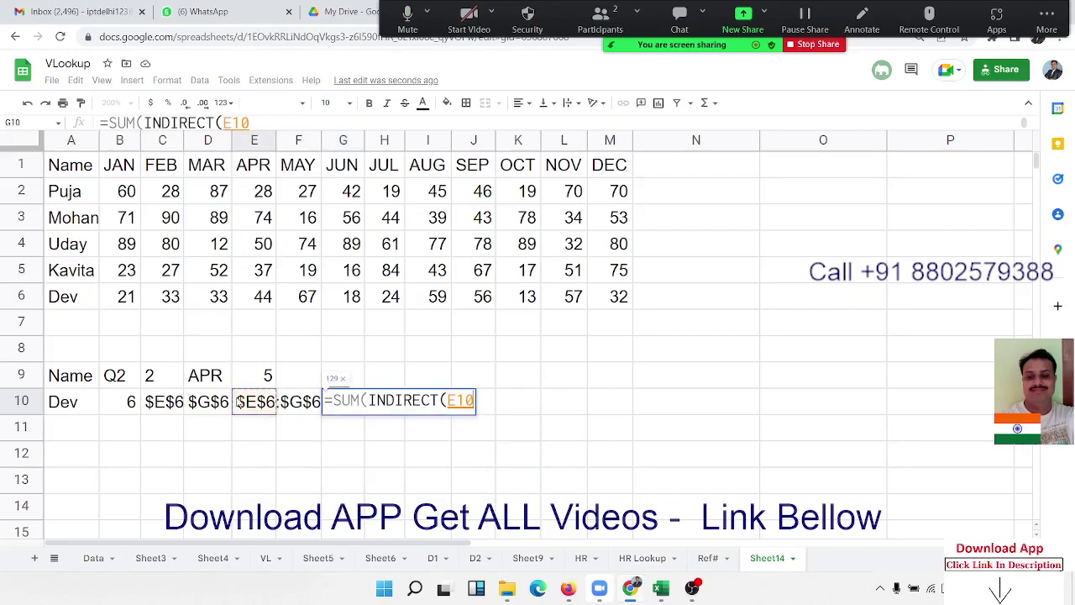
text()))
key(Return)
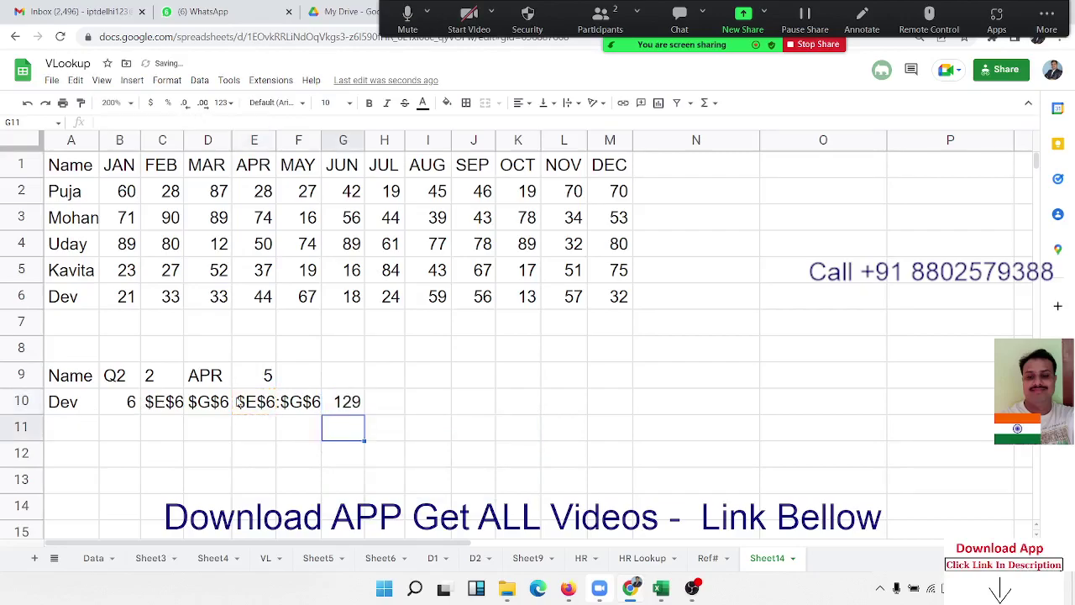
click(343, 401)
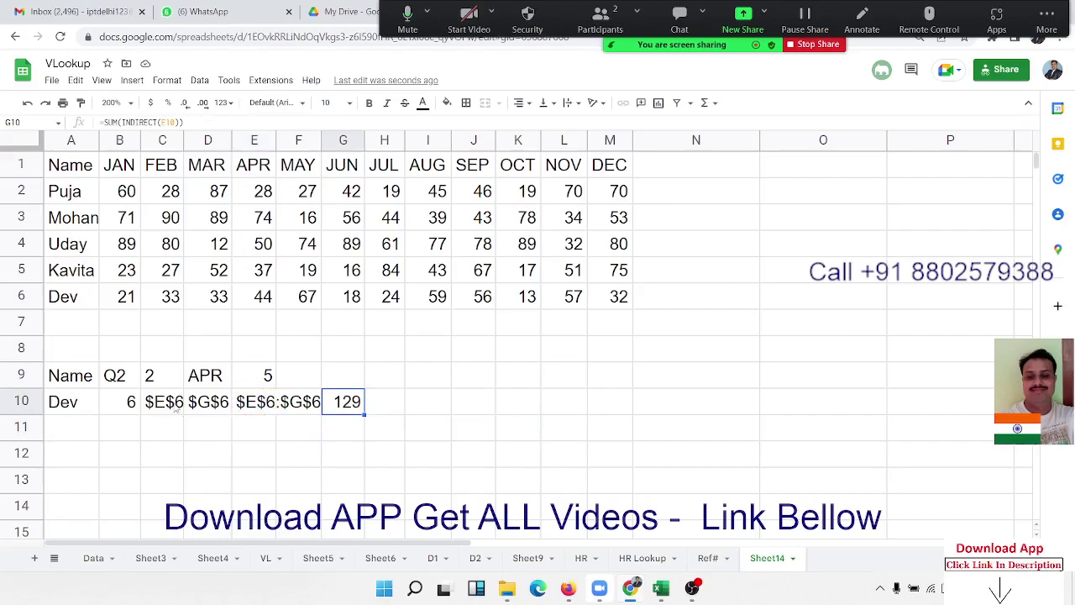
Copy the text RIGHT(B9) from C9's formula, leaving C9 unchanged.
click(172, 380)
double_click(163, 376)
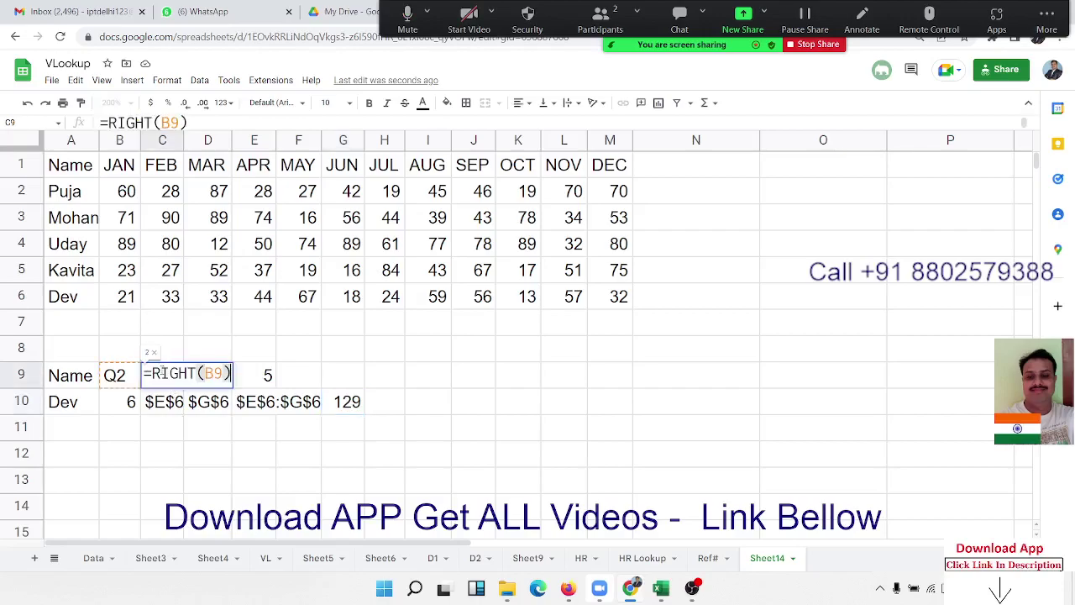
drag(152, 374, 251, 385)
key(ctrl+c)
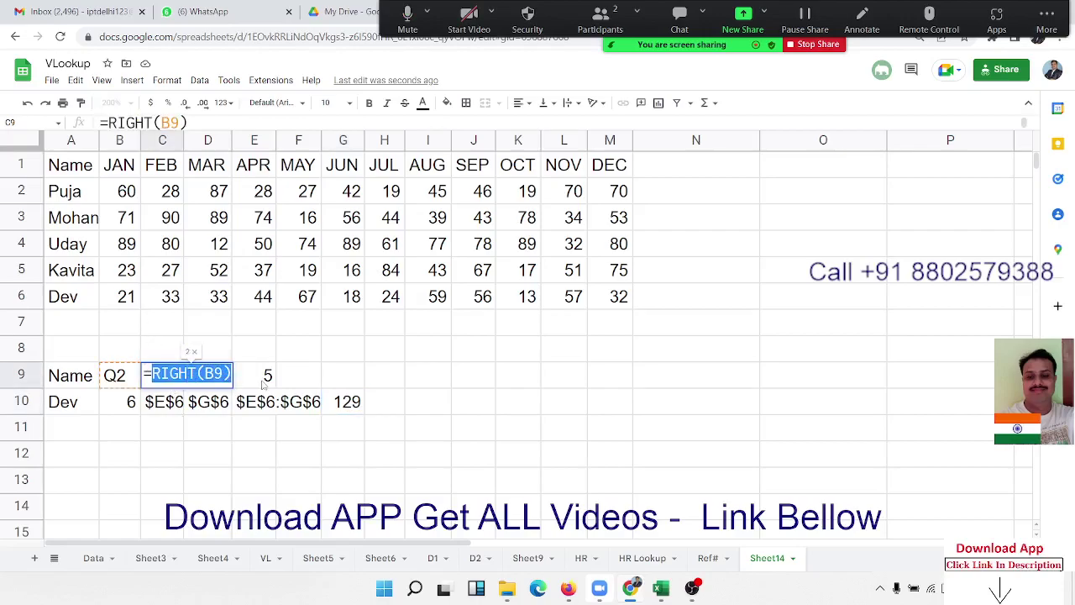
key(Tab)
Replace C9 in D9's CHOOSE formula with RIGHT(B9), then select the full expression.
double_click(199, 374)
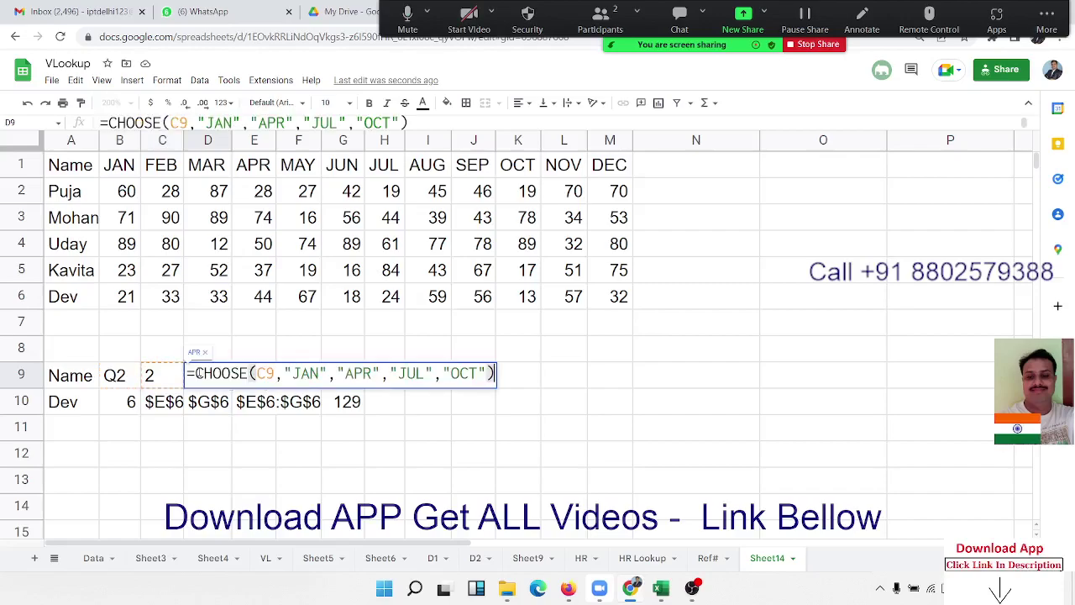
click(277, 373)
double_click(266, 373)
key(ctrl+v)
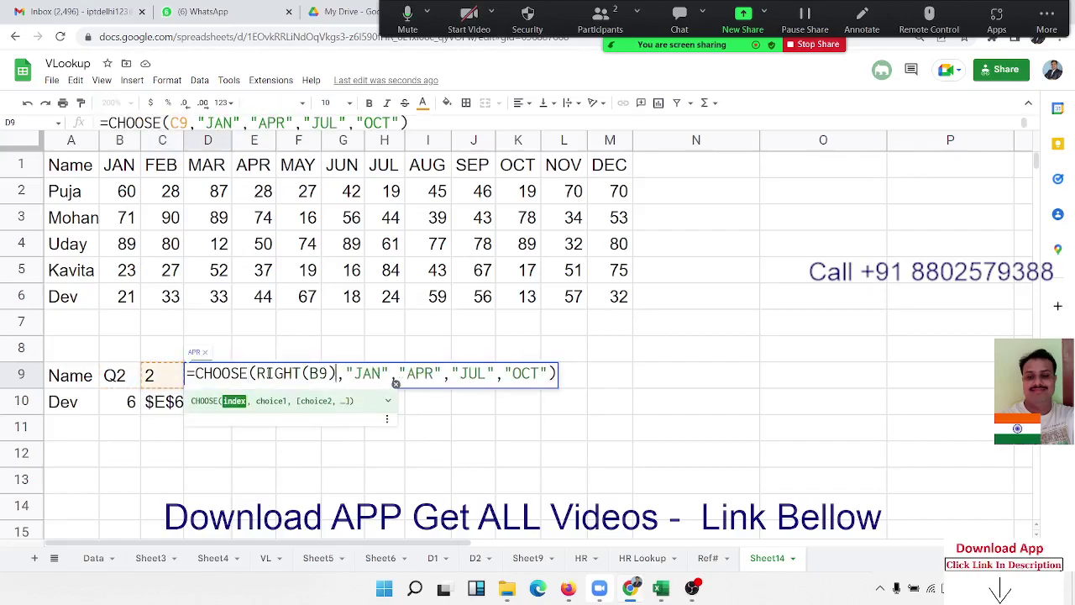
key(Return)
key(Up)
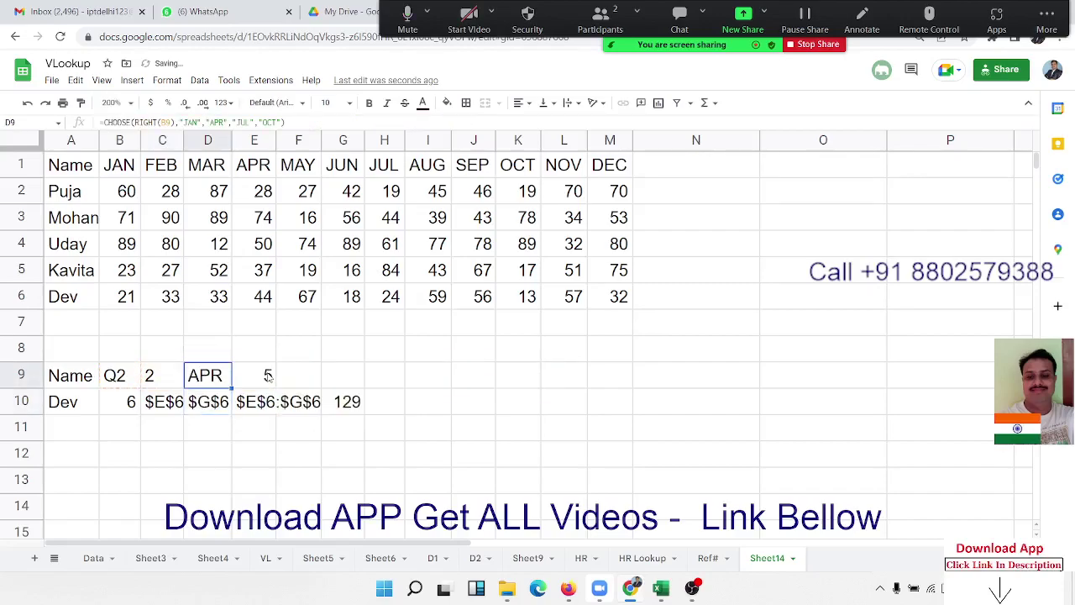
double_click(227, 375)
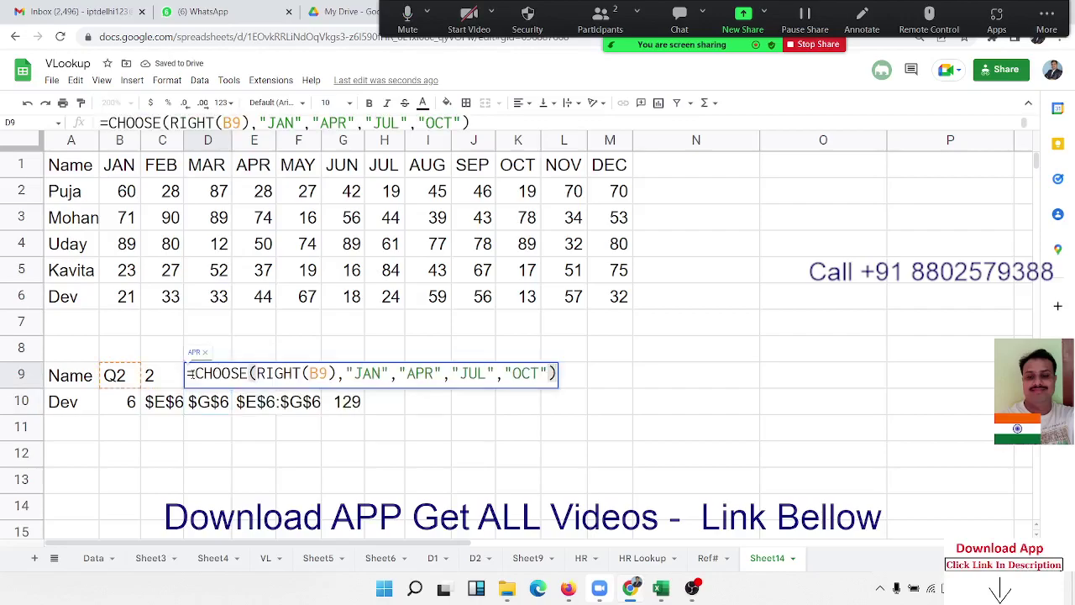
drag(190, 373, 802, 375)
key(ctrl+c)
Replace the D9 reference in E9's MATCH formula with the copied CHOOSE month expression.
key(Escape)
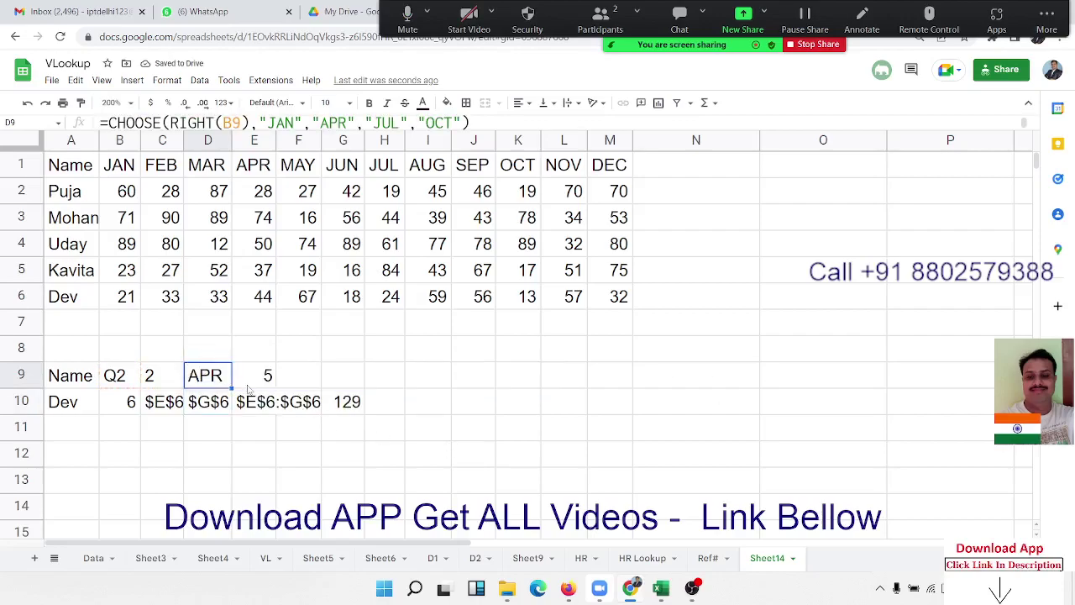
double_click(254, 376)
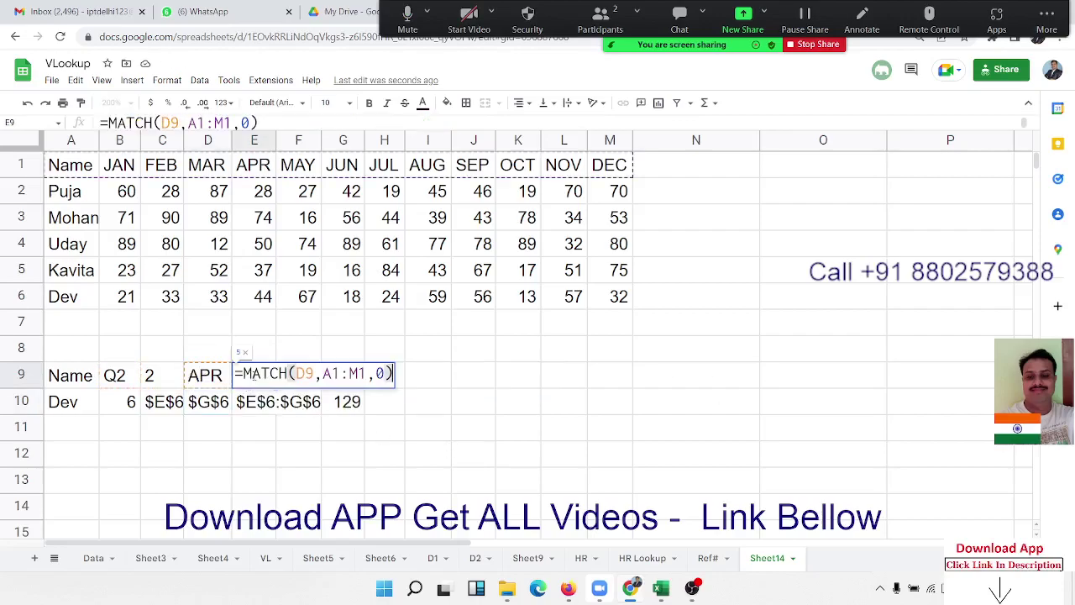
double_click(315, 373)
double_click(304, 373)
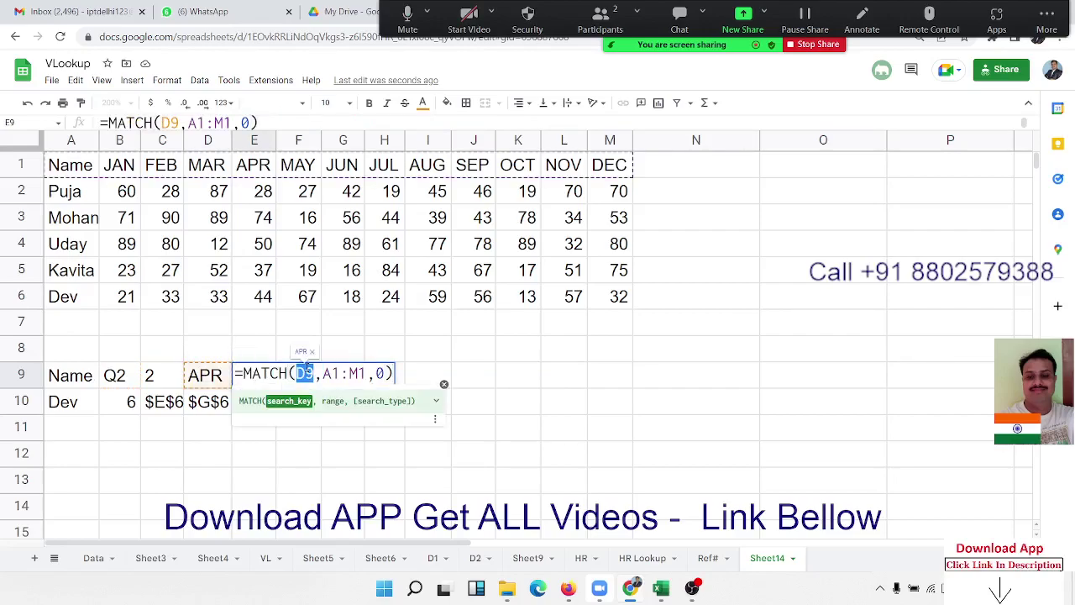
key(ctrl+v)
key(Return)
Clear the helper cells C9 and D9.
key(Left)
key(Left)
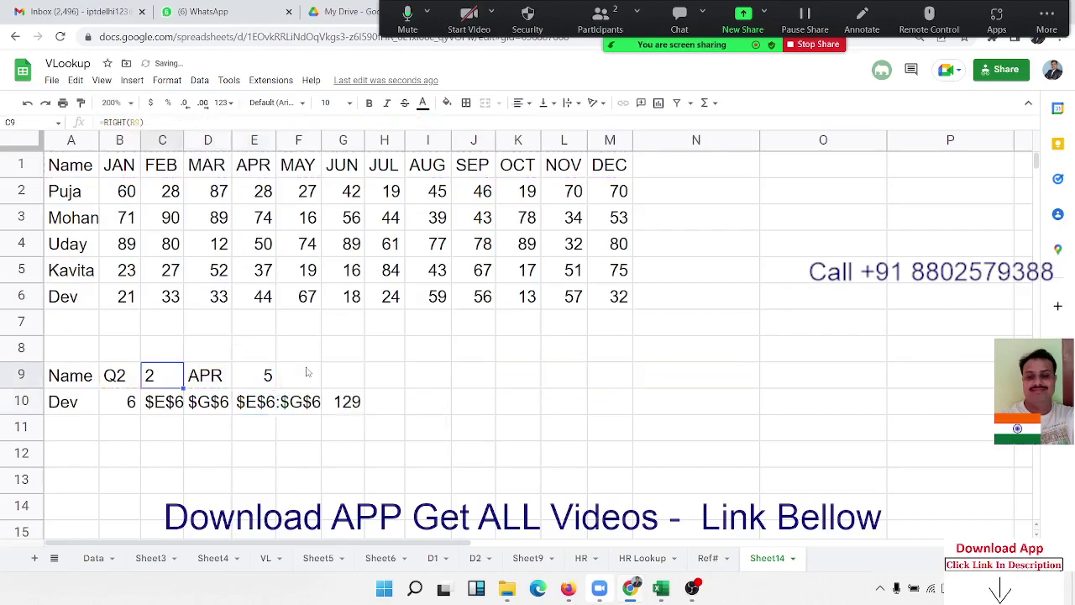
key(Delete)
key(Right)
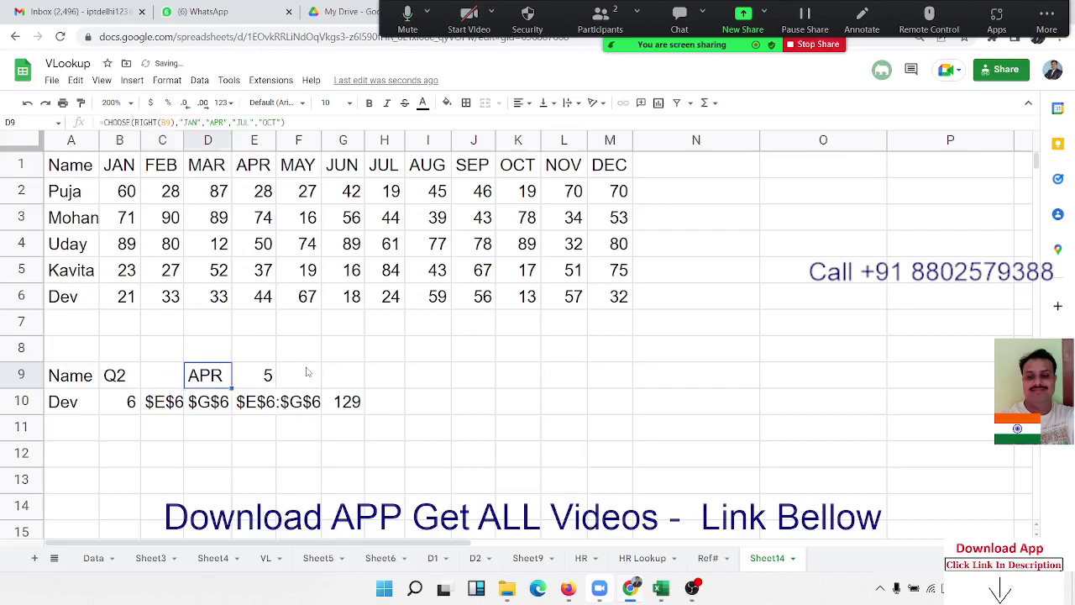
key(Delete)
key(Right)
Substitute MATCH(A10,A1:A6,0) from B10 for the B10 reference in C10's ADDRESS formula.
key(Down)
key(Left)
key(Left)
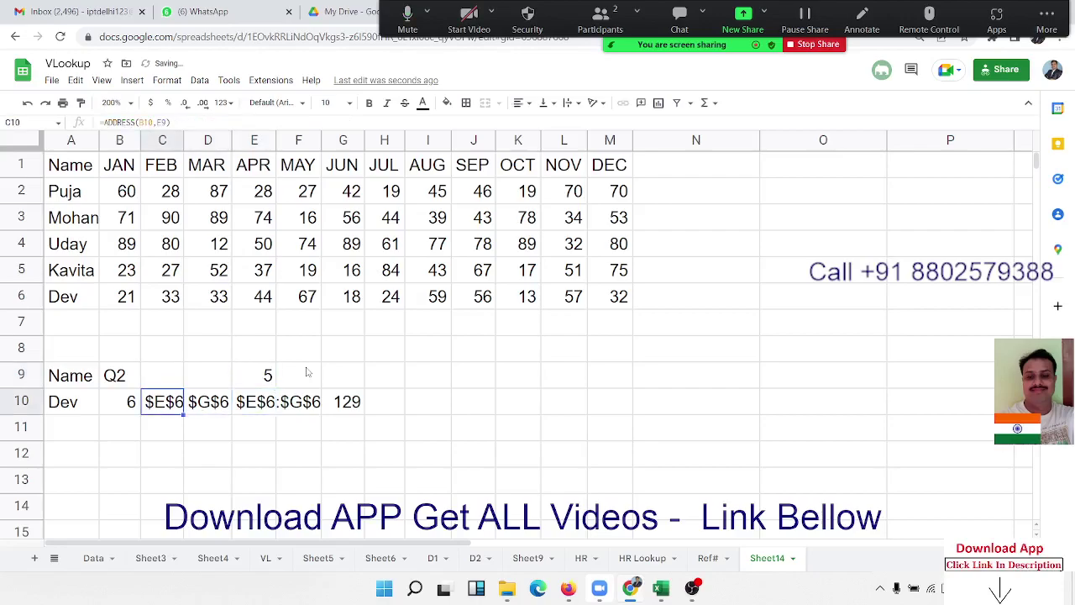
key(Left)
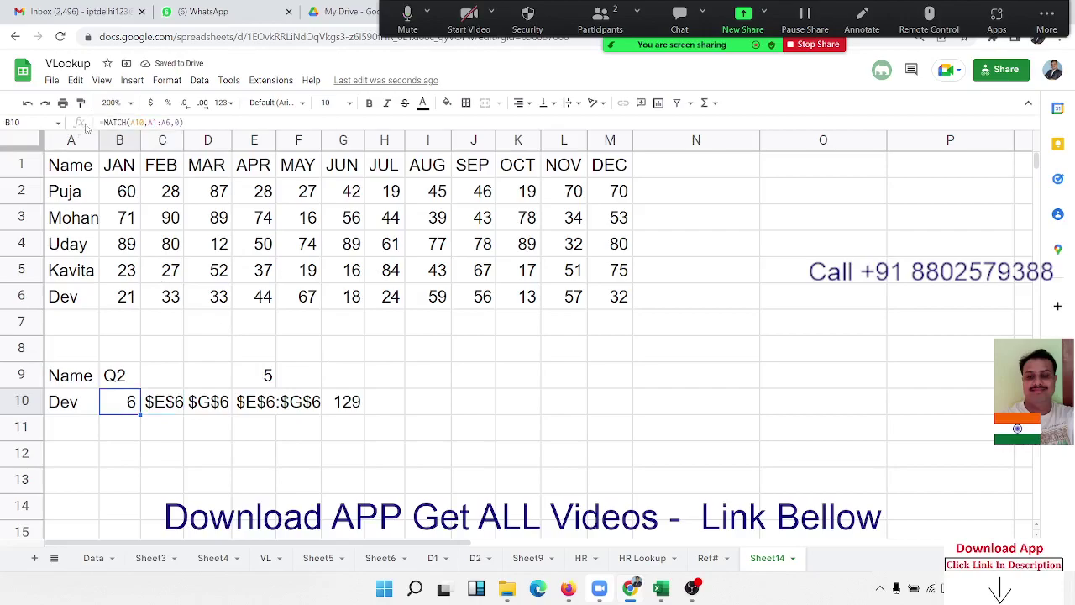
key(F2)
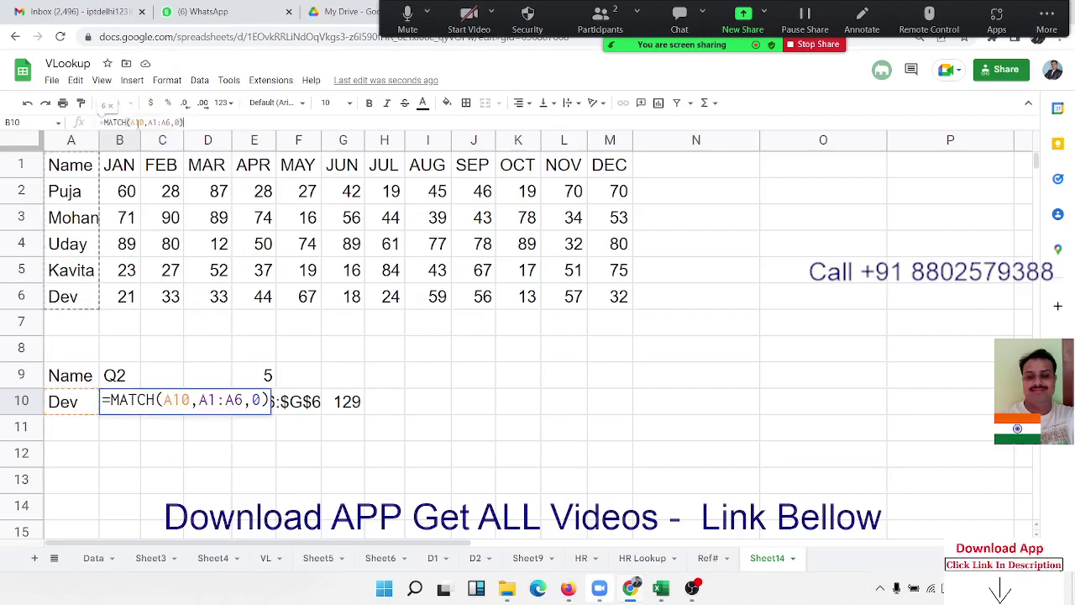
key(Escape)
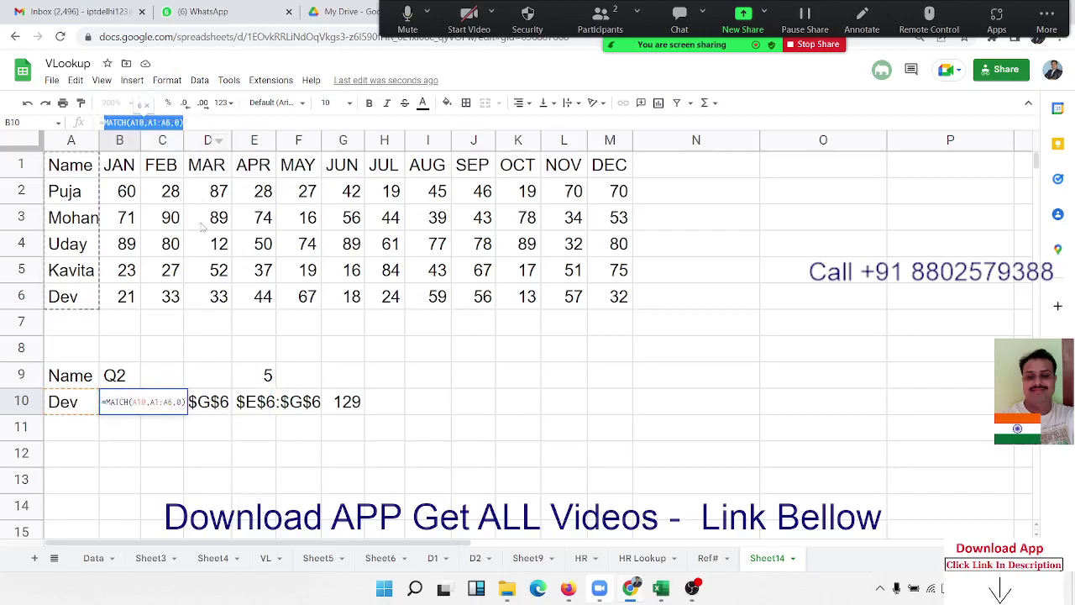
click(160, 401)
key(F2)
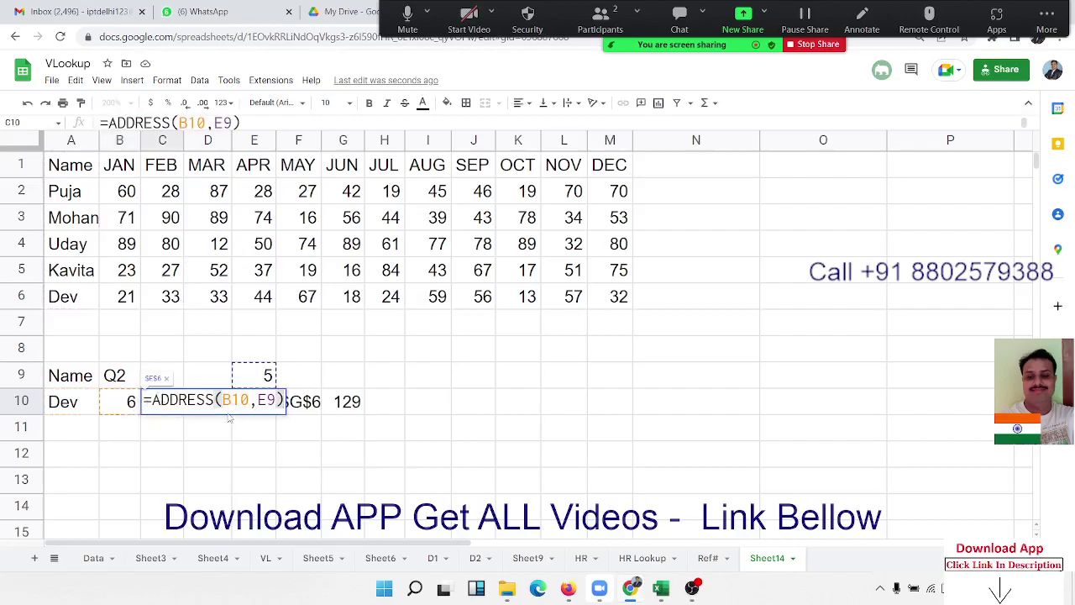
double_click(229, 401)
text(MATCH(A10,A1:A6,0))
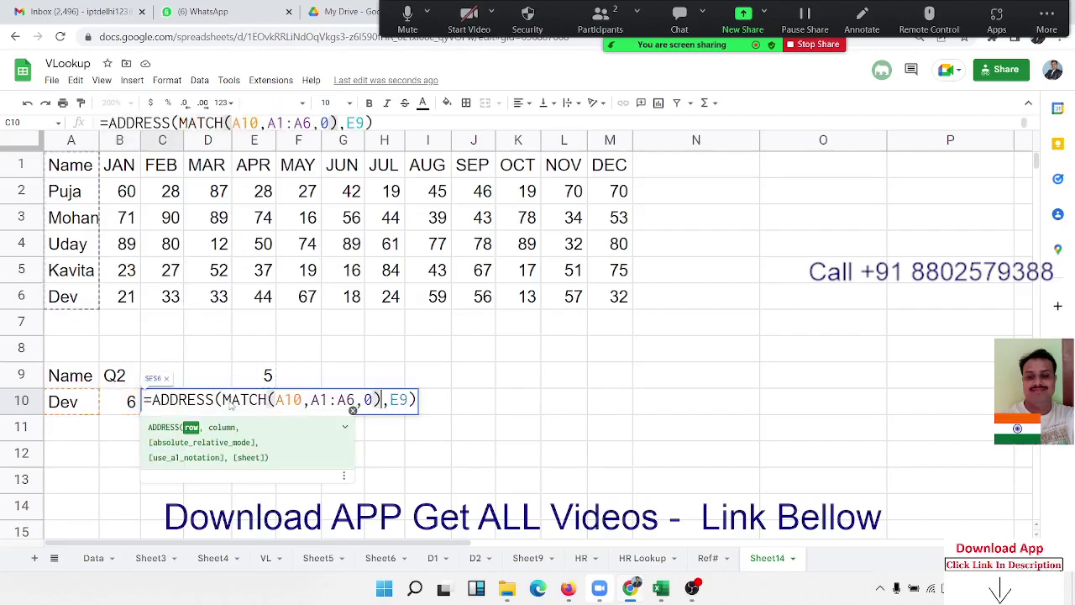
key(Return)
Make the same MATCH(A10,A1:A6,0) substitution for B10 in D10's ADDRESS formula.
click(206, 412)
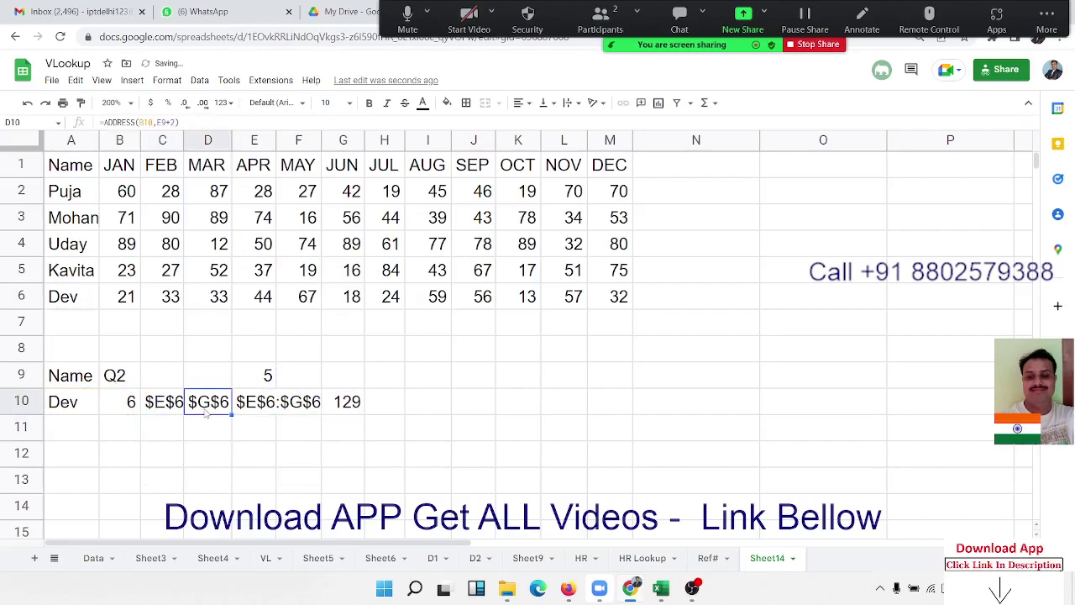
key(F2)
double_click(278, 400)
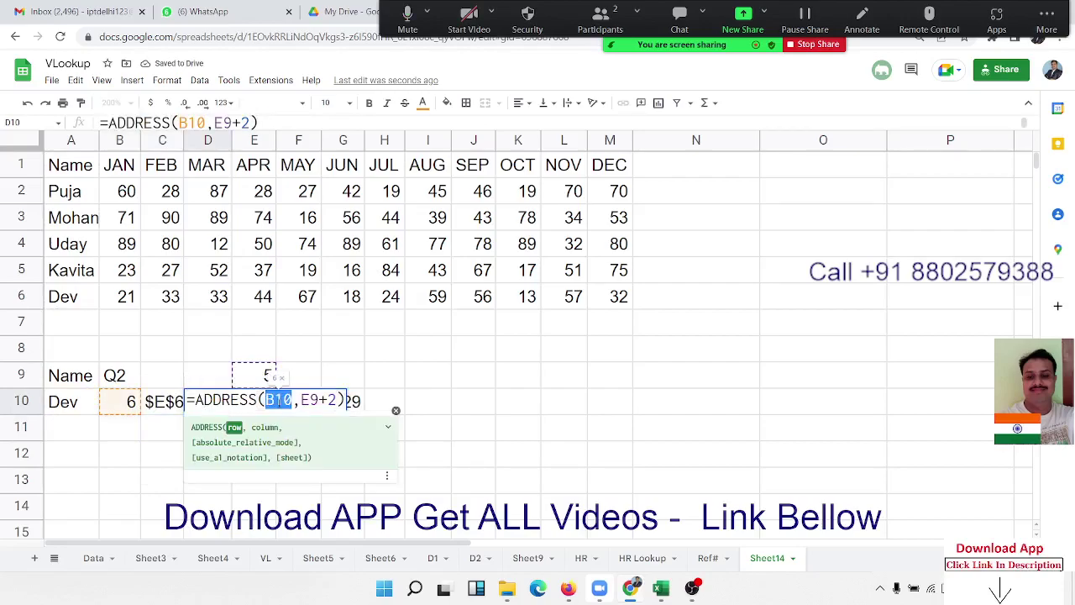
text(MATCH(A10,A1:A6,0))
key(Return)
Clear the helper MATCH value from B10.
key(Up)
key(Left)
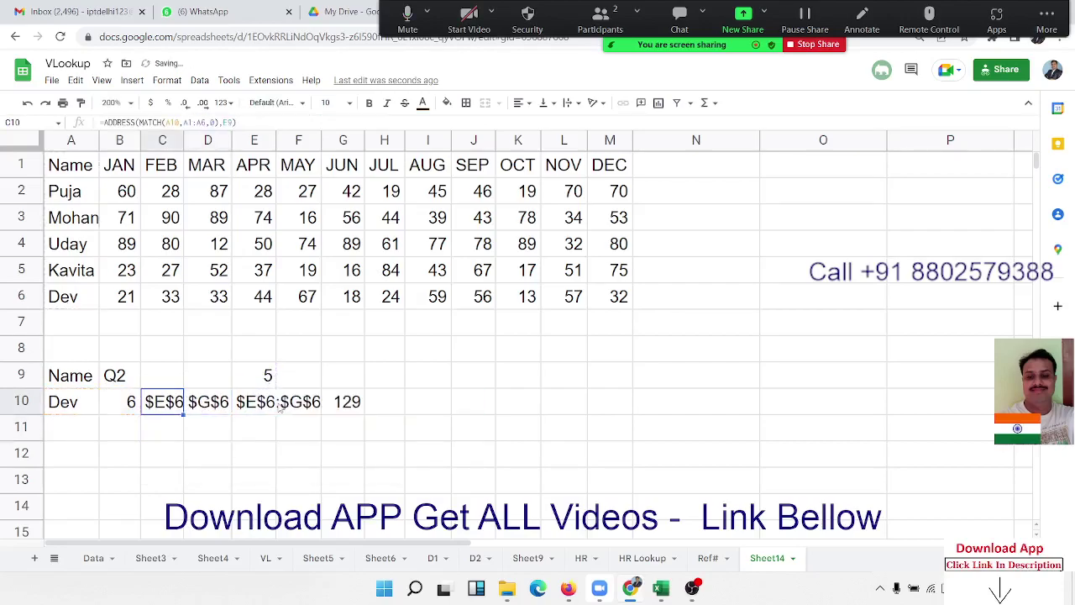
key(Left)
key(Delete)
key(Right)
key(Right)
key(Up)
key(Right)
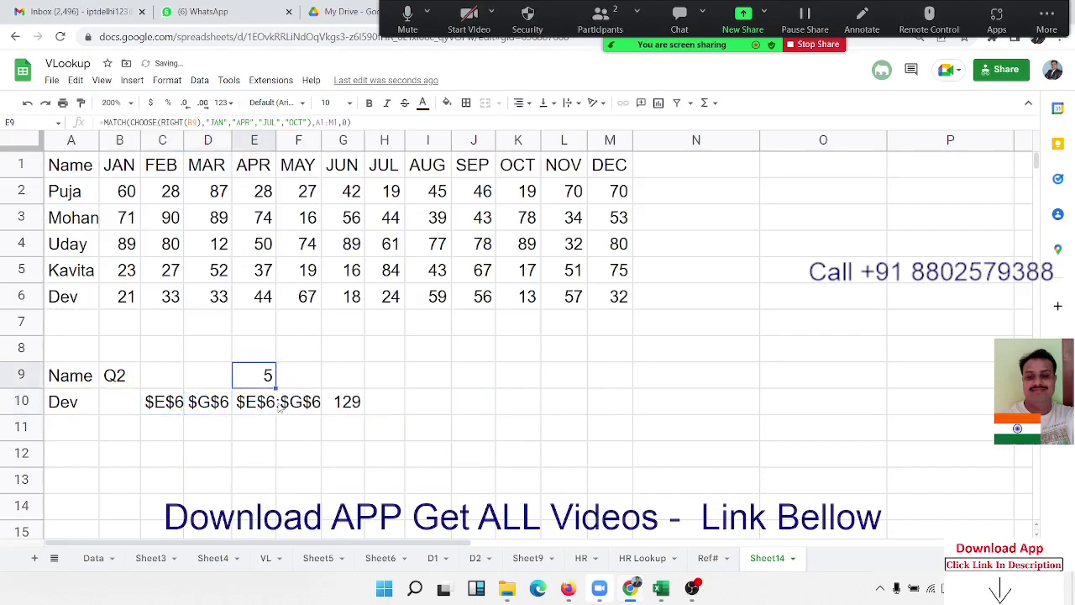
Copy E9's MATCH(CHOOSE) expression and paste it over the E9 reference in C10's ADDRESS formula.
double_click(271, 377)
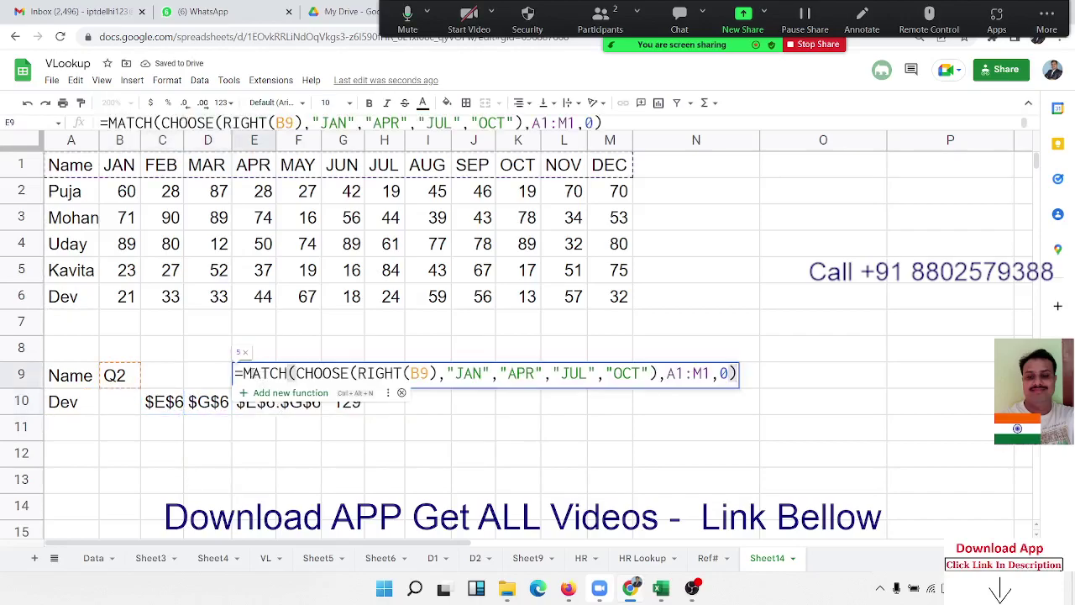
key(ctrl+shift+Right)
key(shift+End)
key(ctrl+c)
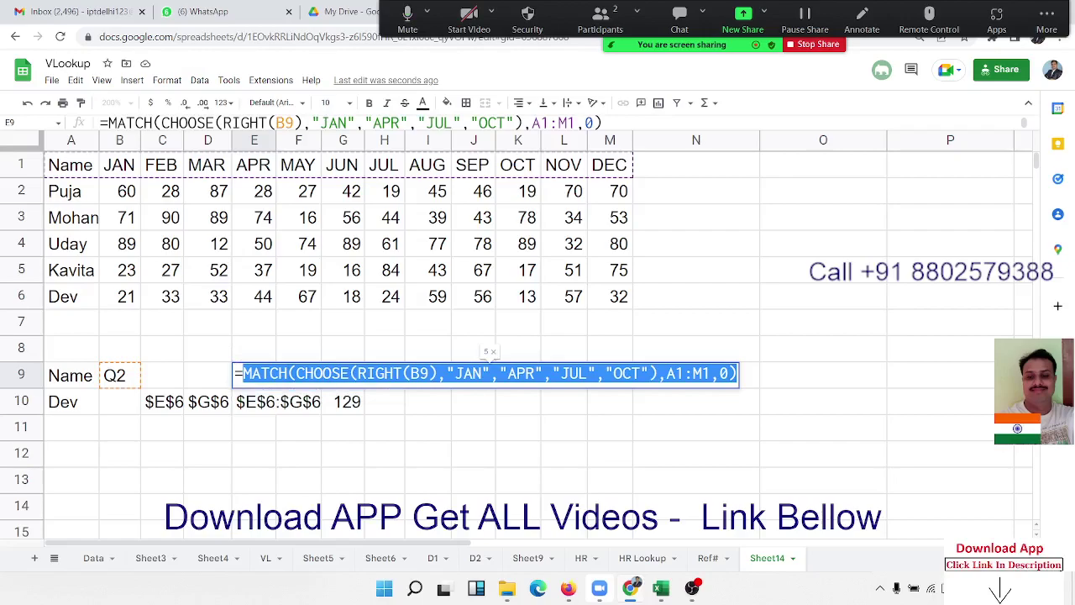
key(Escape)
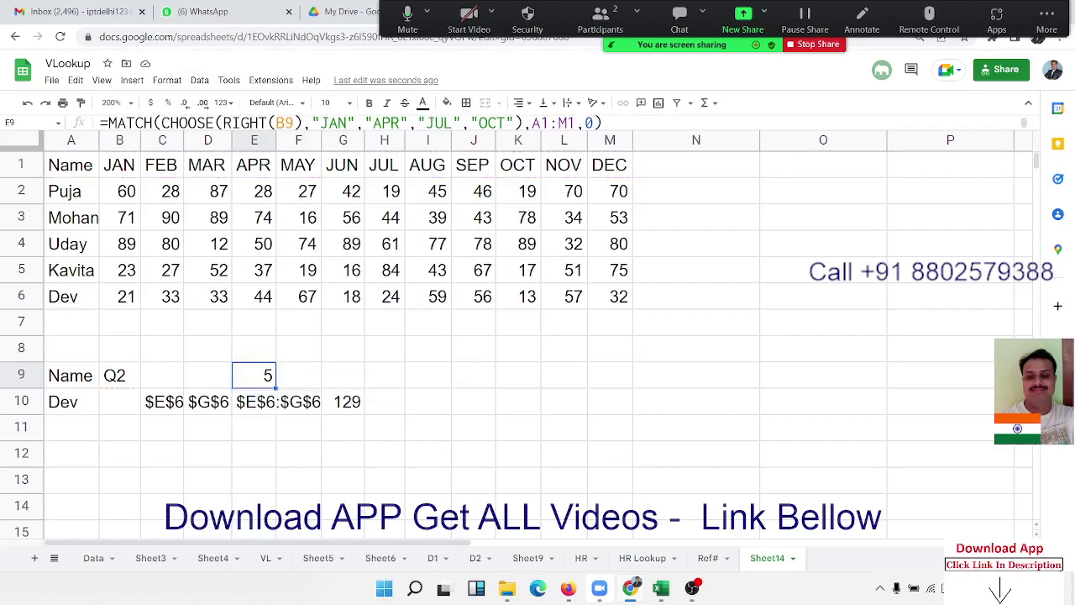
click(181, 410)
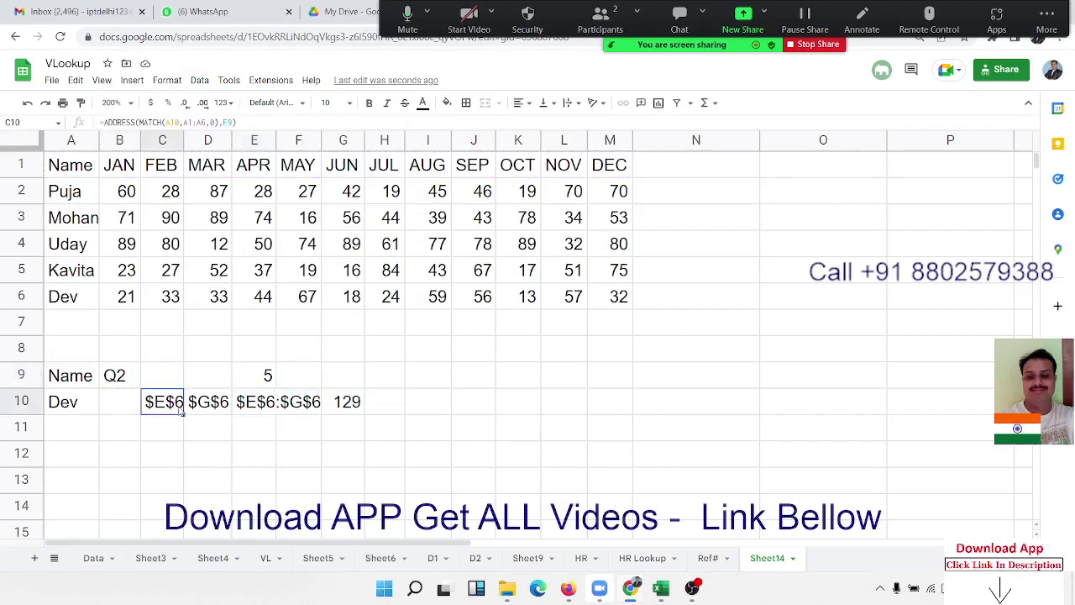
double_click(180, 410)
double_click(399, 400)
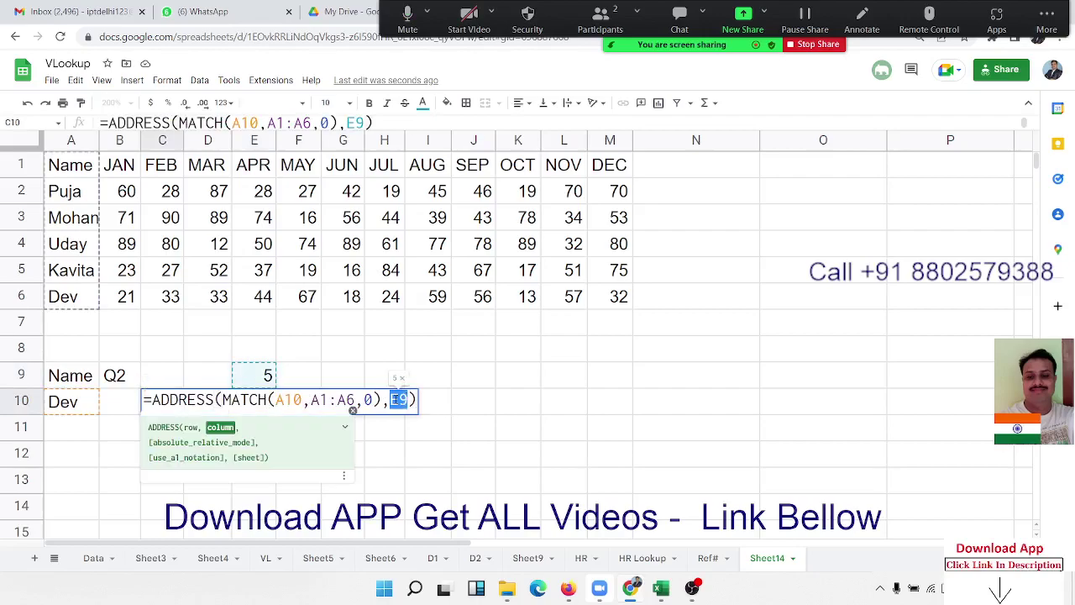
key(ctrl+v)
key(Return)
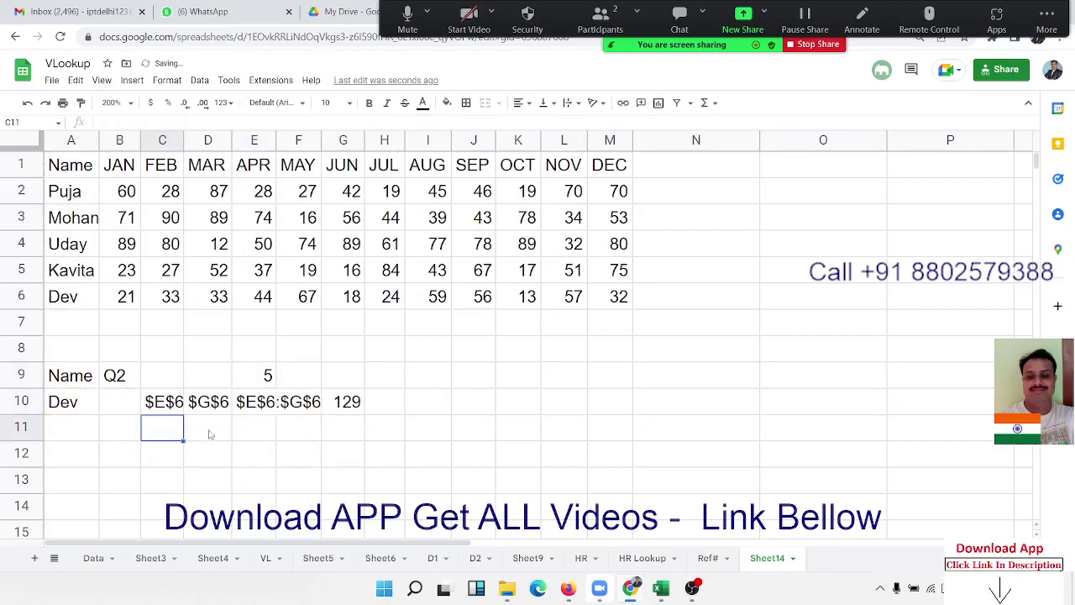
Replace the E9 reference in D10's address formula with the same month-matching expression.
click(211, 406)
double_click(212, 402)
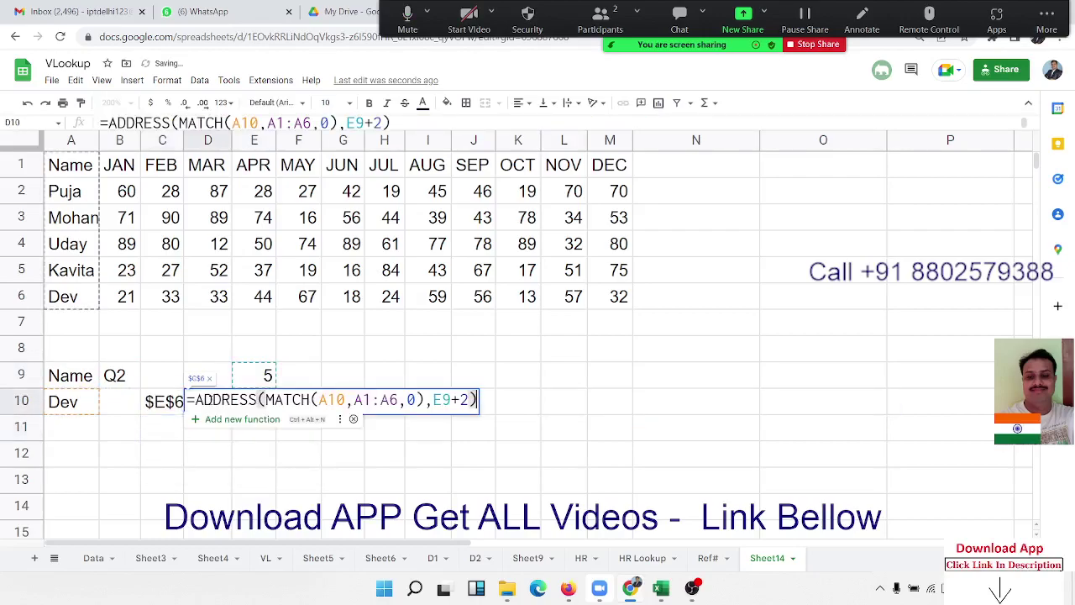
double_click(445, 400)
key(ctrl+v)
key(Return)
Clear the helper value 5 from E9.
key(Up)
key(Up)
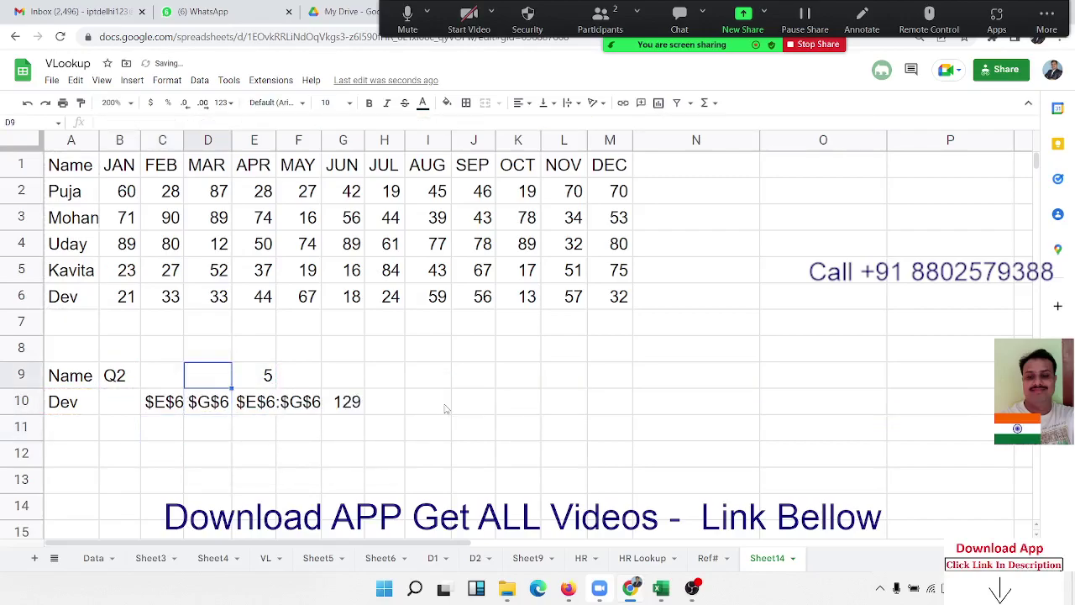
key(Right)
key(Delete)
key(Down)
key(Left)
key(Left)
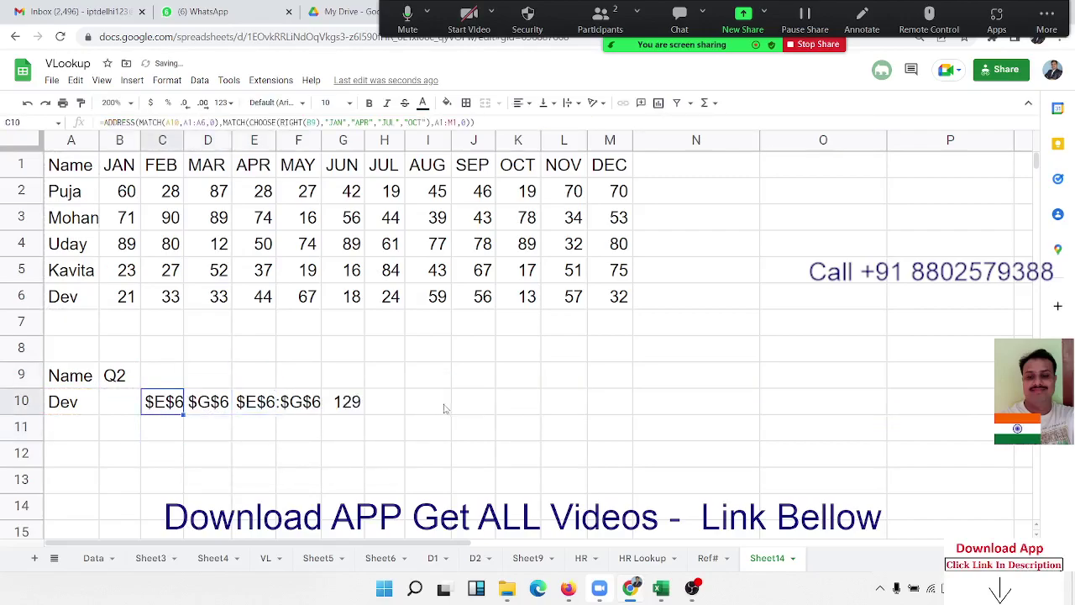
Copy C10's full address formula text for merging into E10.
double_click(175, 401)
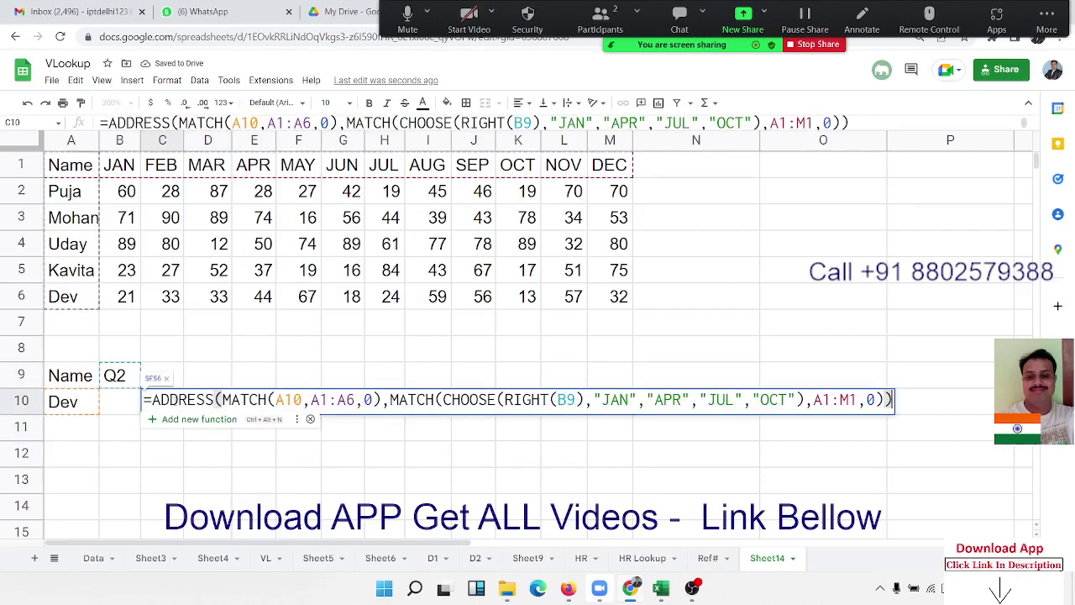
key(Right)
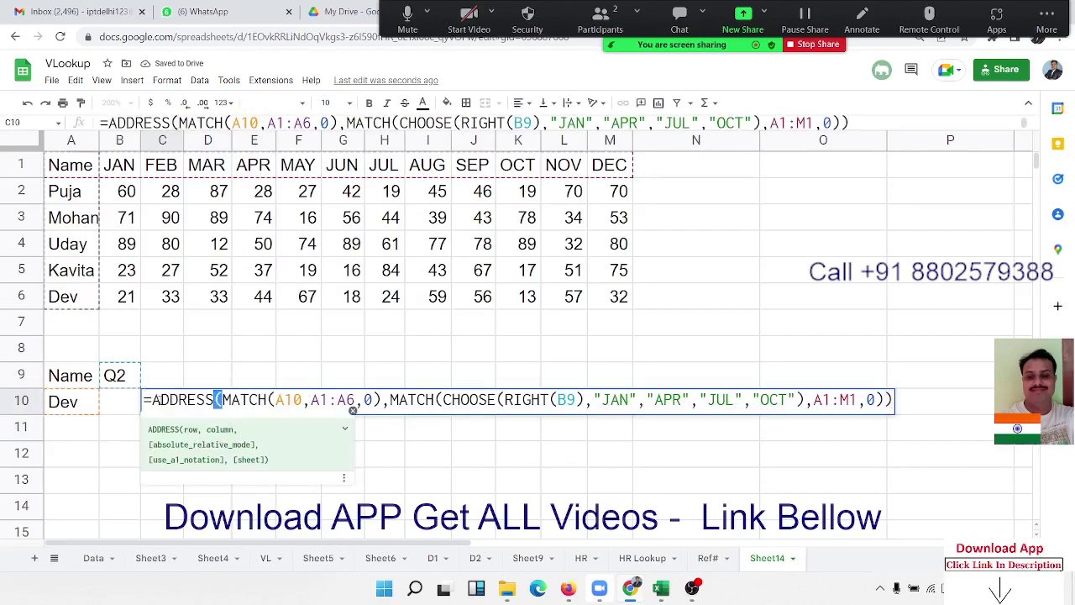
drag(151, 400, 718, 455)
key(ctrl+c)
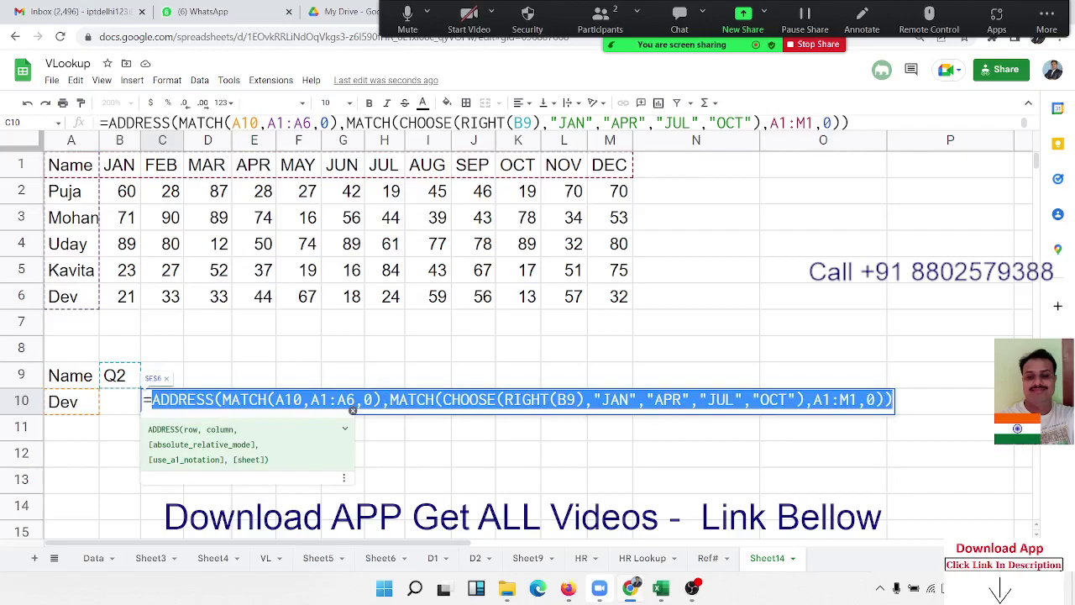
key(Escape)
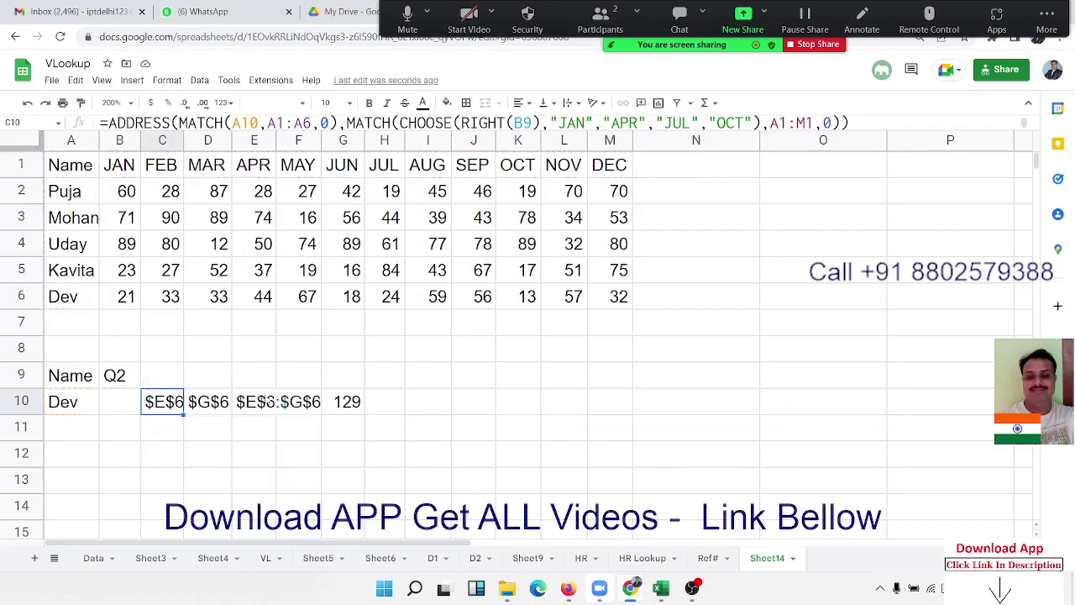
click(265, 399)
double_click(264, 400)
Substitute C10's and D10's formulas for their references in E10's range formula.
double_click(263, 400)
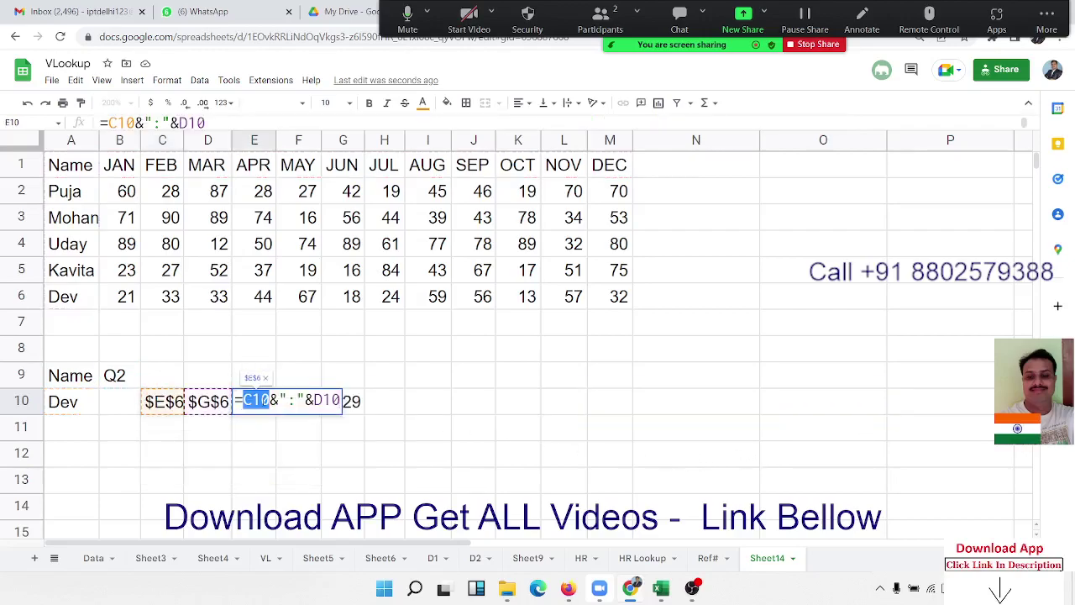
key(ctrl+v)
key(Return)
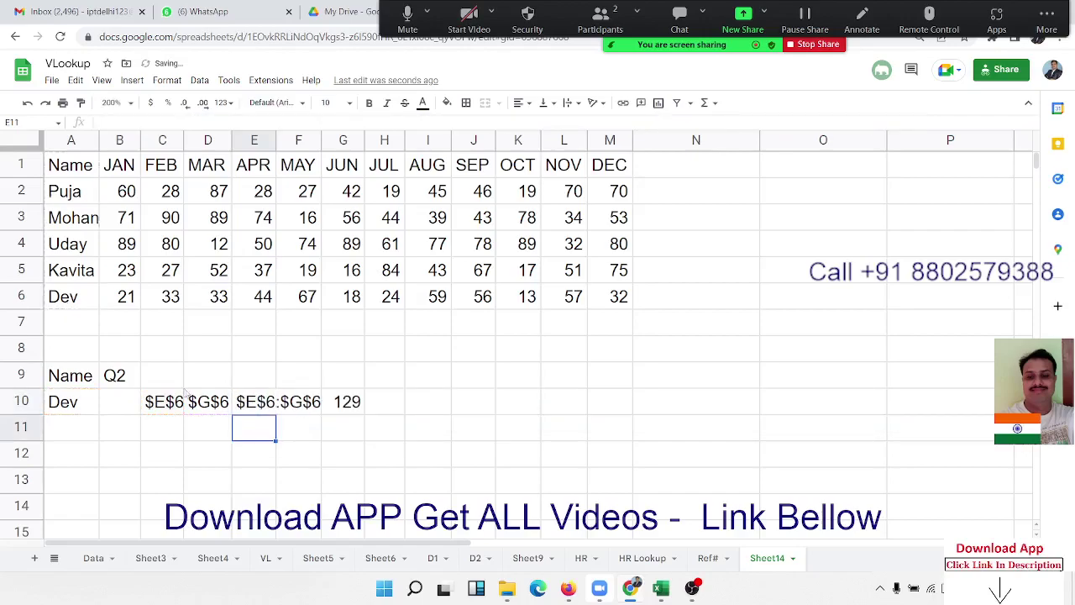
double_click(199, 401)
drag(189, 400, 953, 400)
key(ctrl+c)
key(Escape)
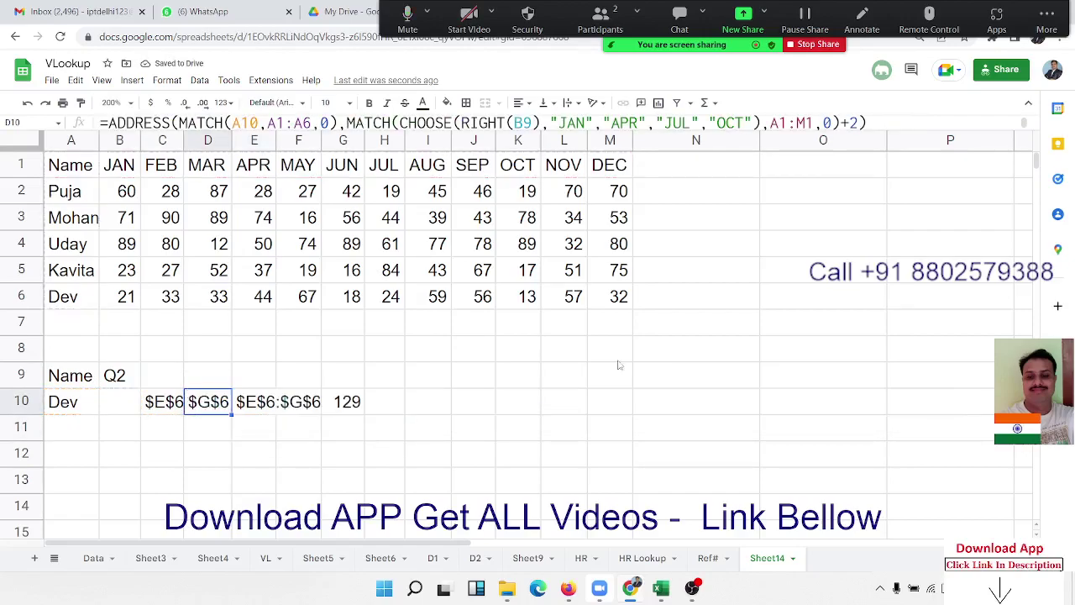
click(265, 406)
double_click(266, 406)
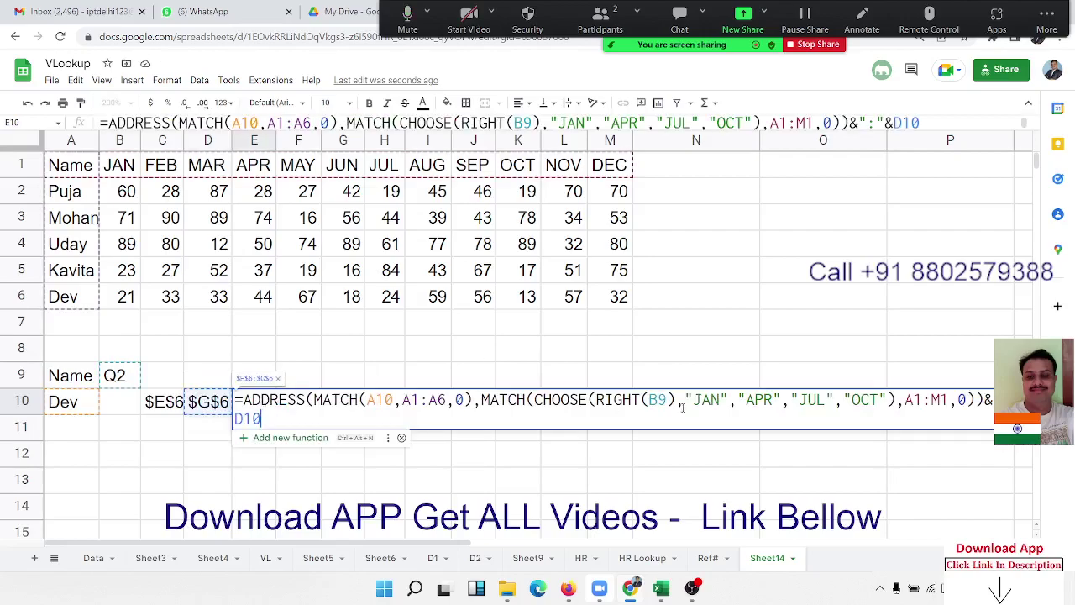
double_click(243, 418)
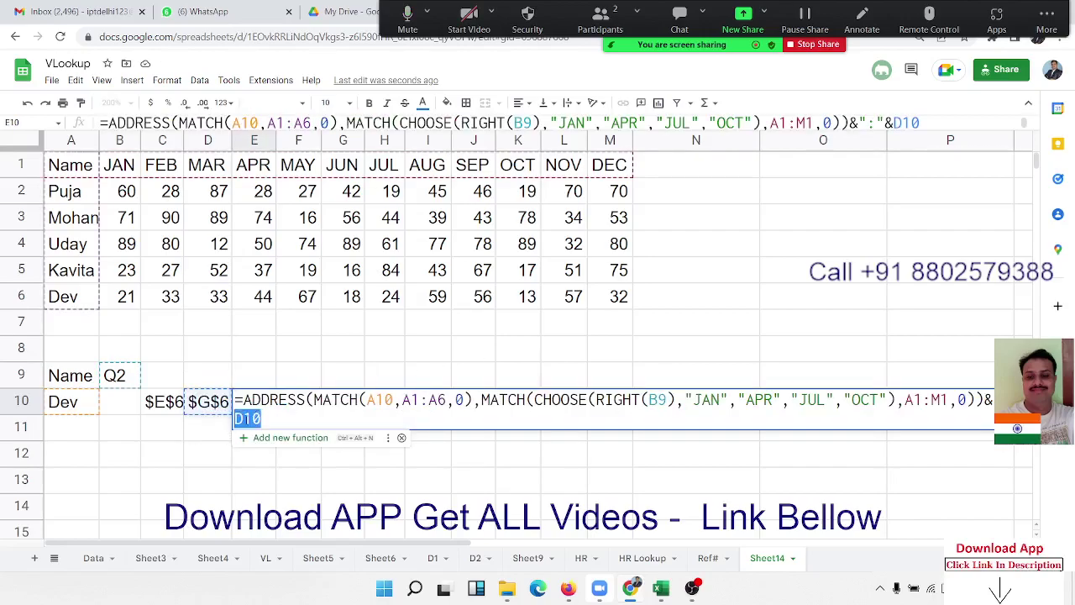
key(ctrl+v)
key(Return)
Clear the helper formulas in D10 and C10.
click(210, 412)
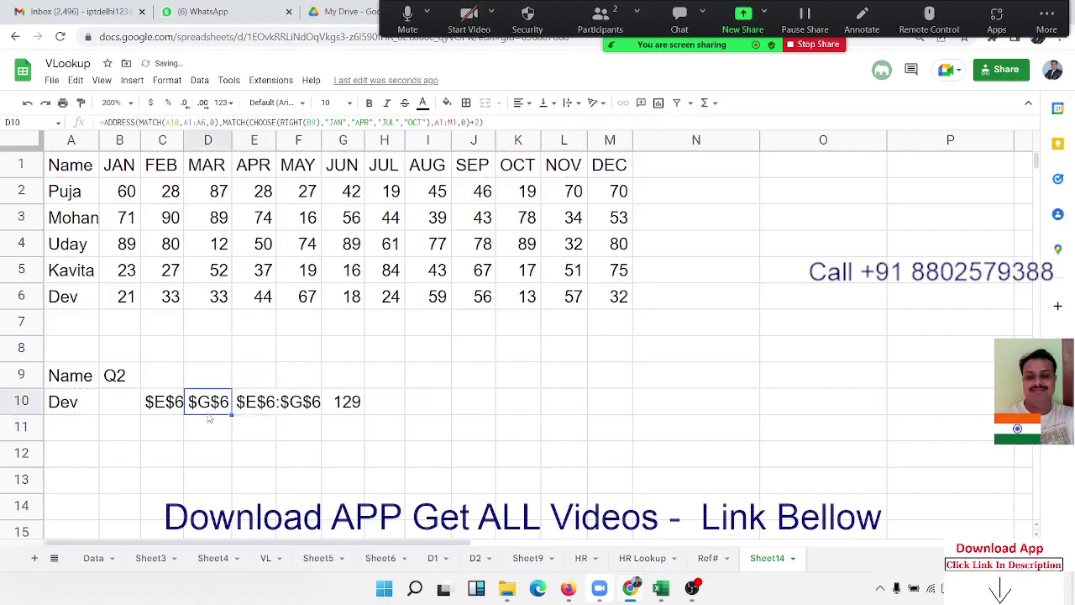
key(Delete)
key(Left)
key(Delete)
key(Right)
key(Right)
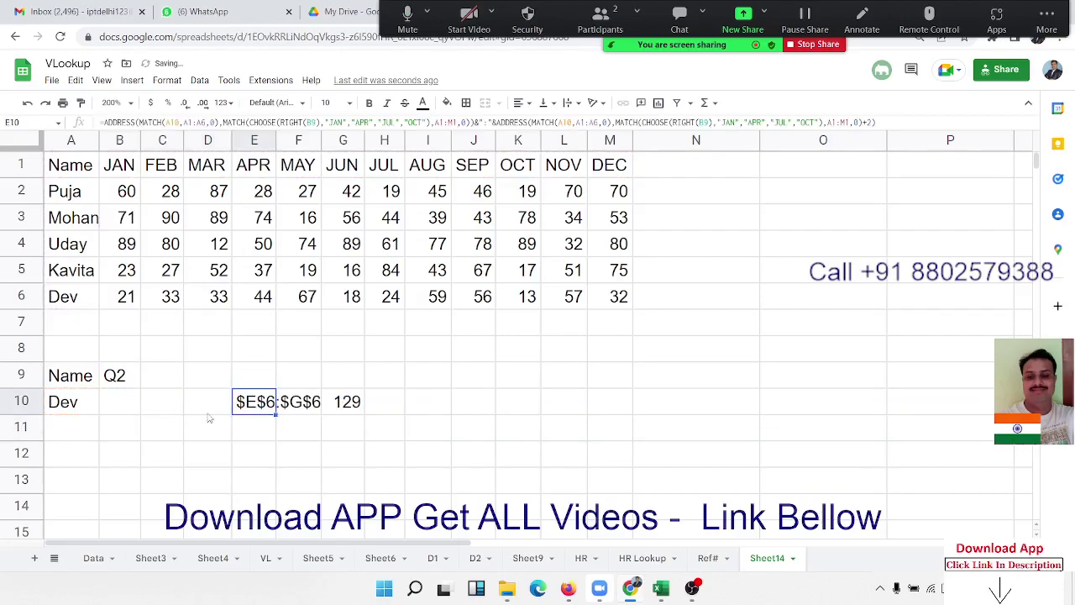
Paste E10's full formula over the E10 reference in G10's SUM(INDIRECT), still totalling 129.
double_click(255, 401)
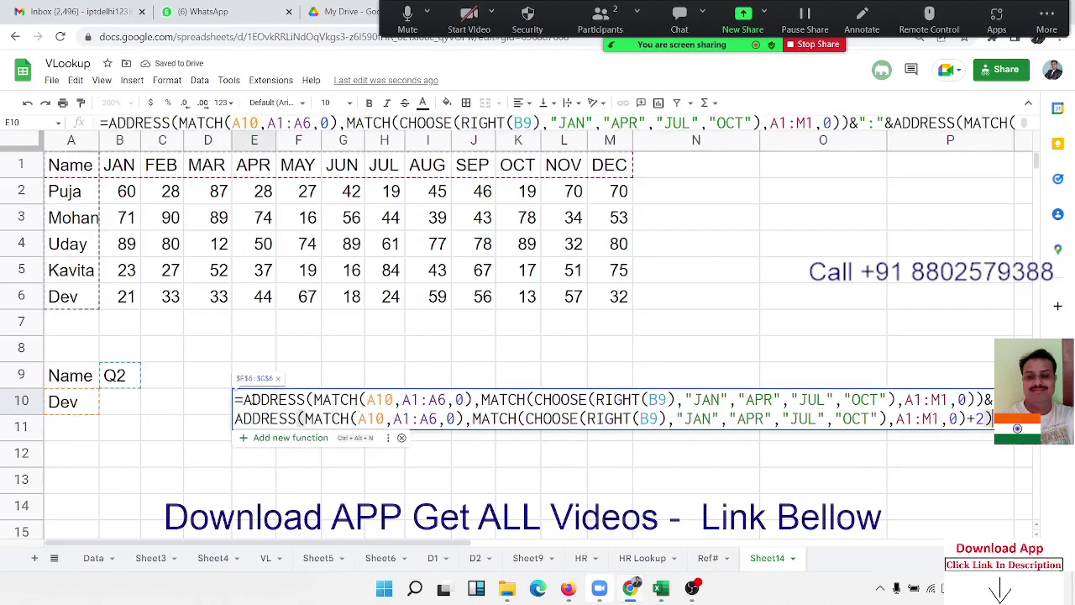
mouse_move(242, 400)
mouse_down()
mouse_move(770, 458)
mouse_move(893, 424)
mouse_up()
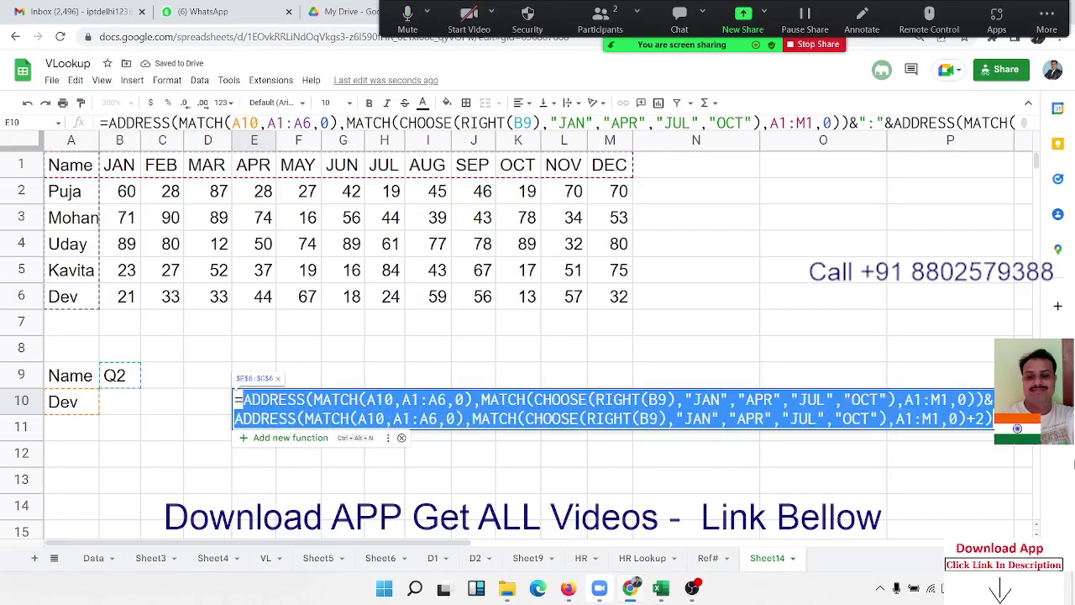
key(Return)
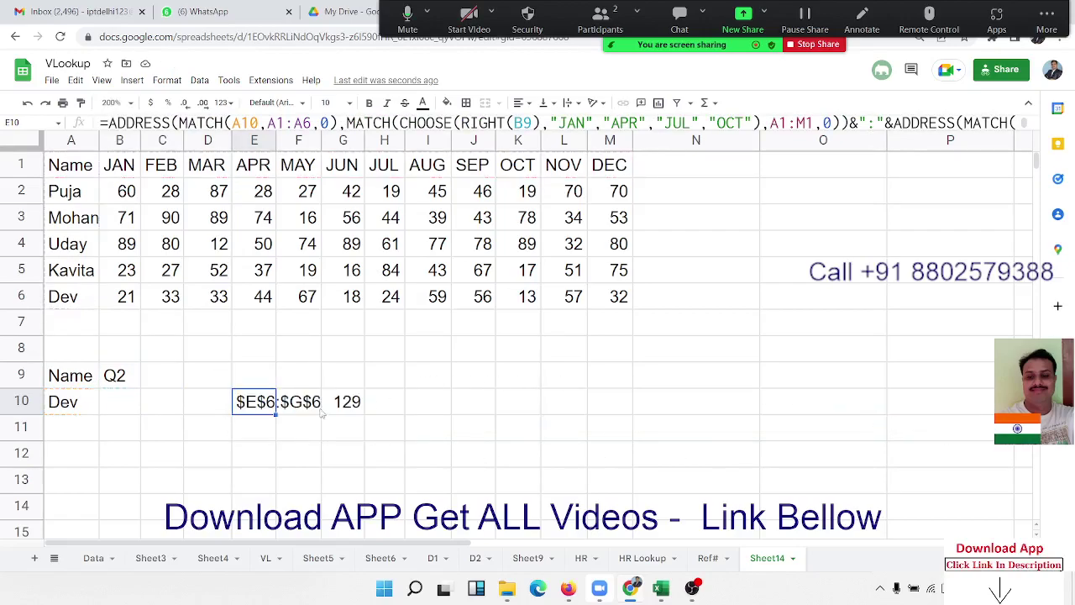
double_click(335, 408)
double_click(460, 400)
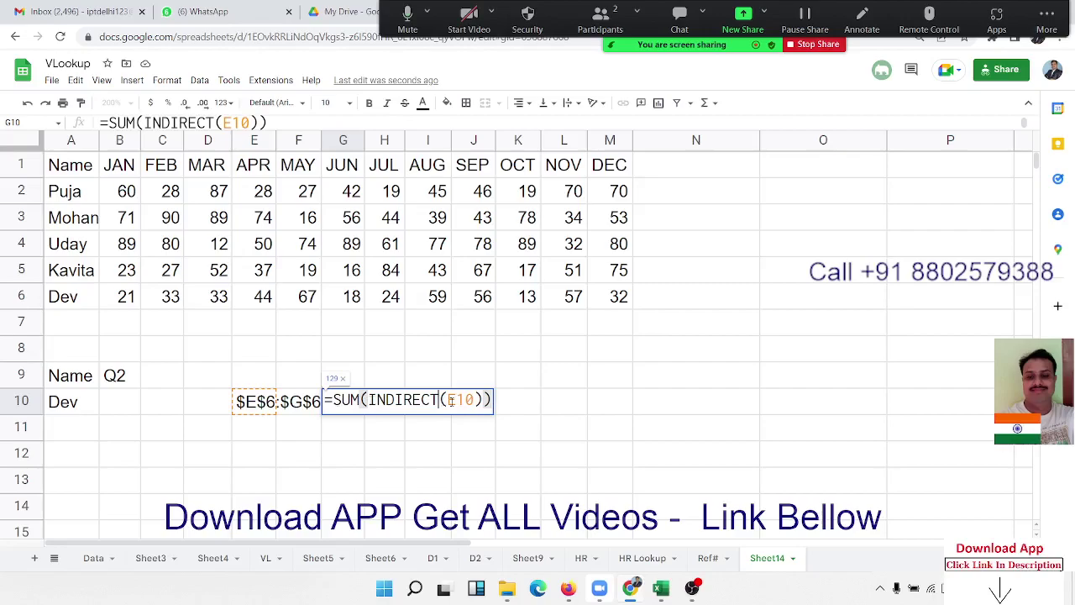
key(ctrl+v)
key(Return)
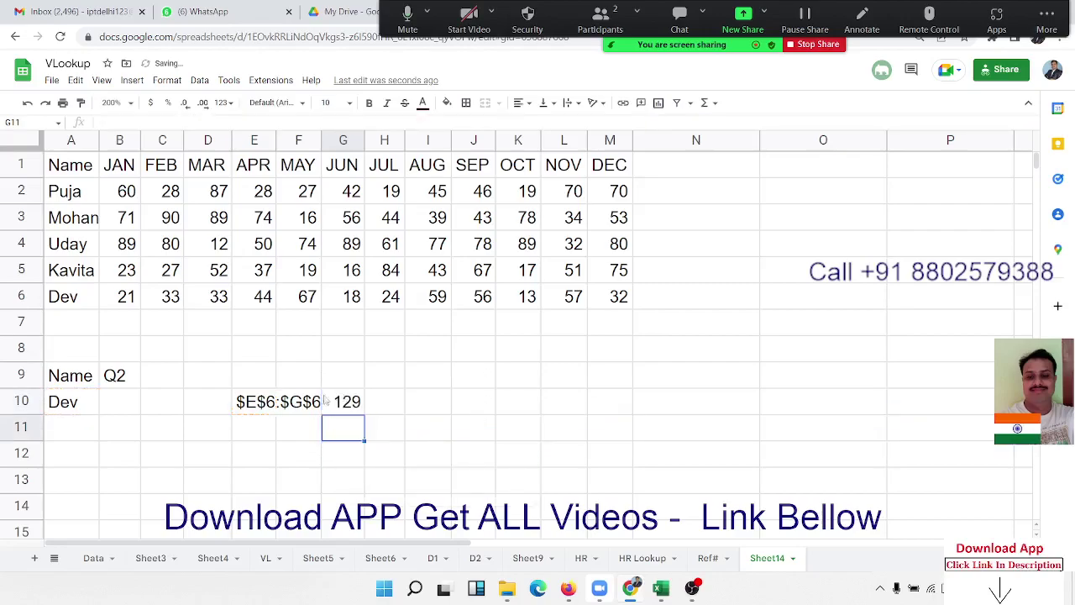
Clear the helper range text in E10 and copy G10's combined formula.
click(298, 404)
click(269, 409)
key(Delete)
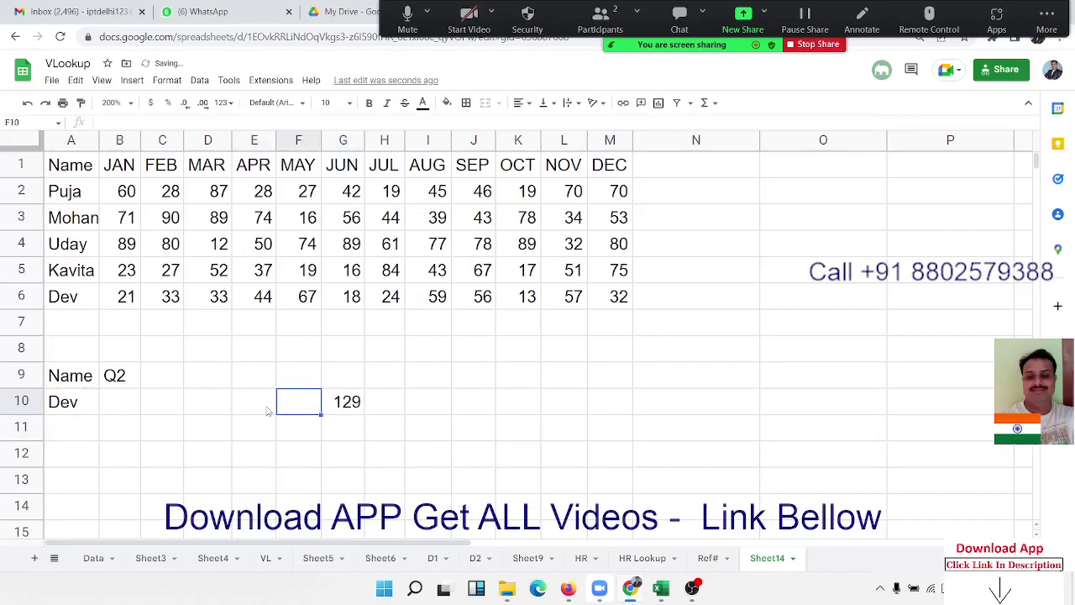
key(Right)
key(Right)
key(ctrl+c)
click(269, 410)
Paste the combined SUM(INDIRECT(ADDRESS…)) formula into B10 beside Dev.
key(Left)
key(Left)
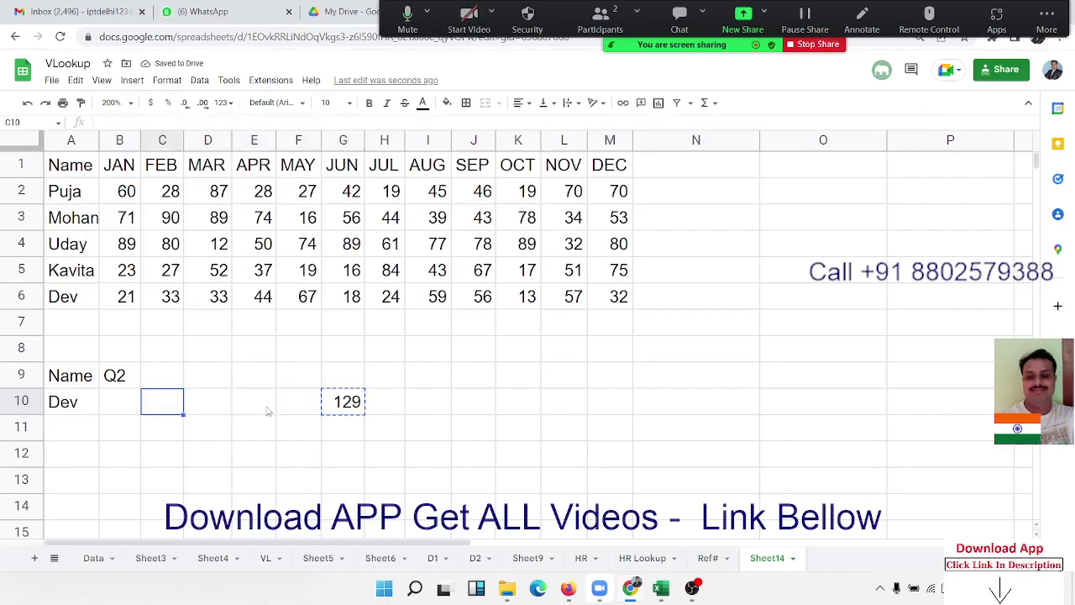
key(Left)
key(Return)
key(Escape)
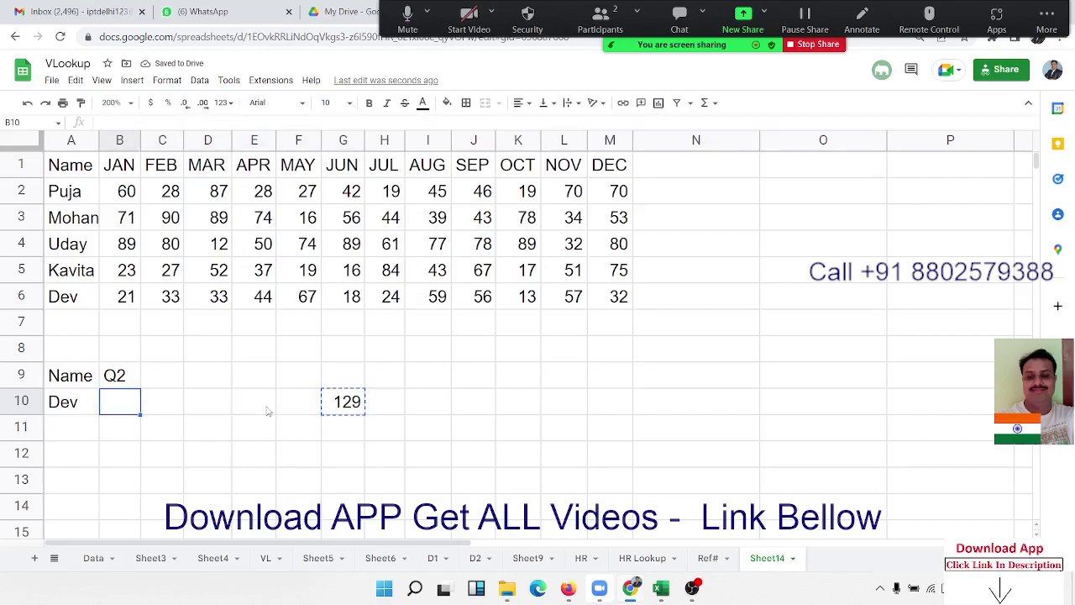
key(Right)
key(Left)
key(ctrl+v)
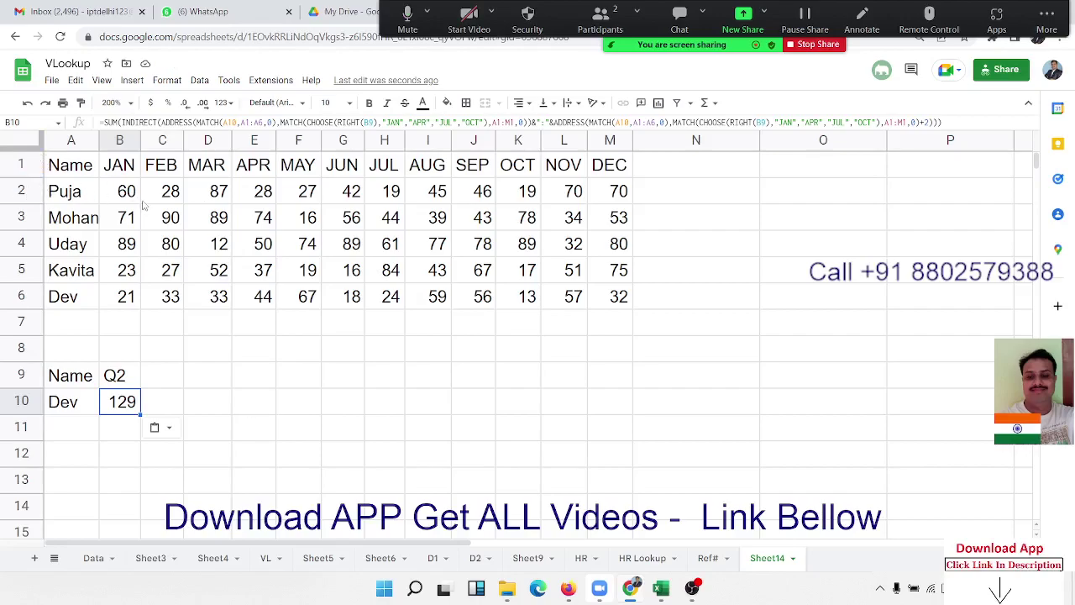
Review B10's combined formula, confirming it still returns 129 for Q2.
drag(126, 194, 216, 197)
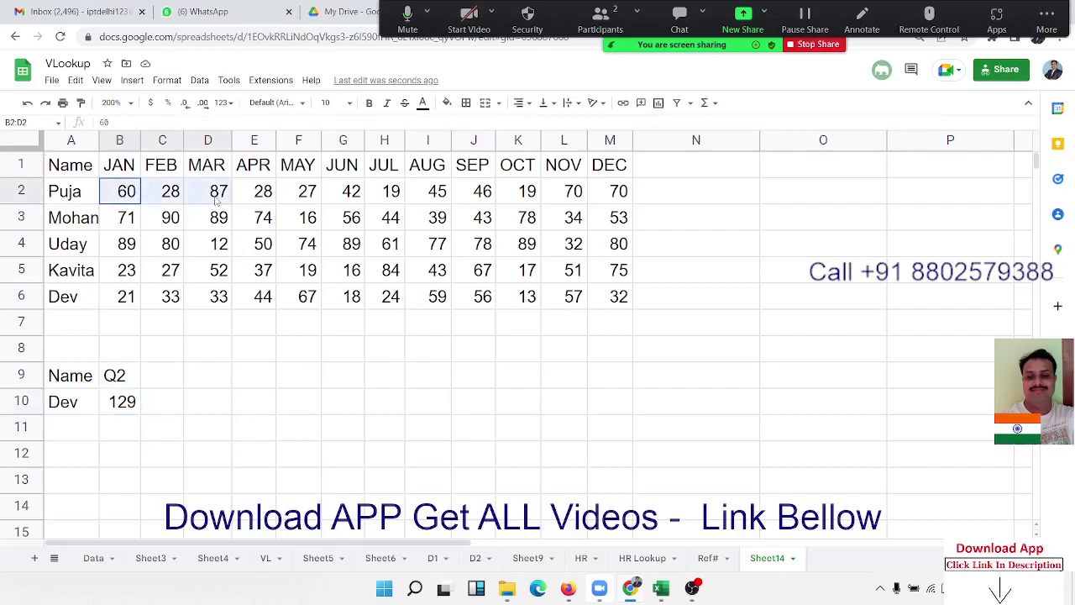
click(130, 408)
double_click(126, 403)
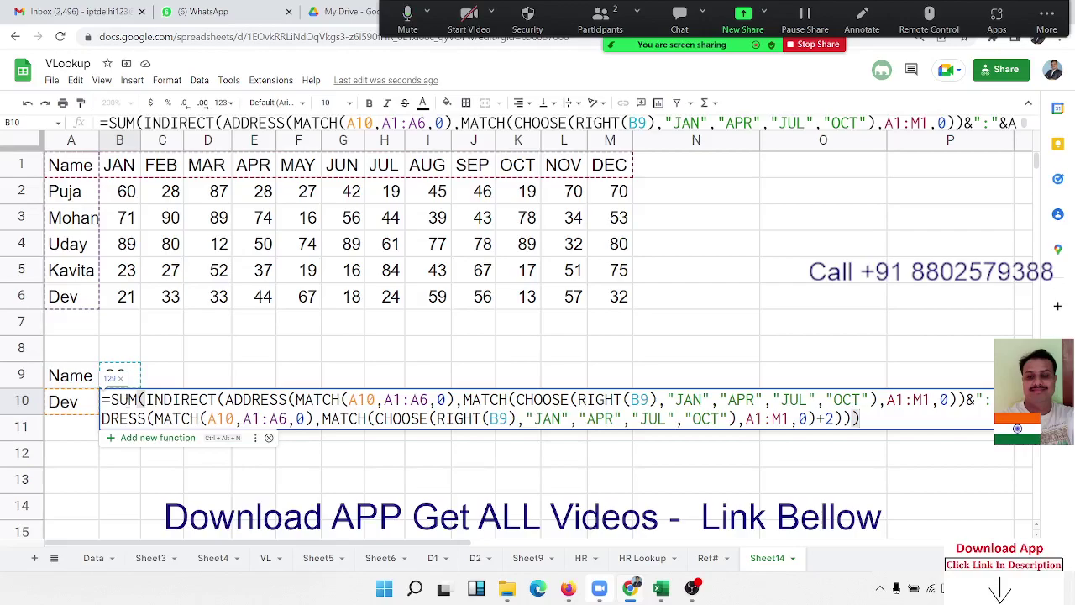
key(Return)
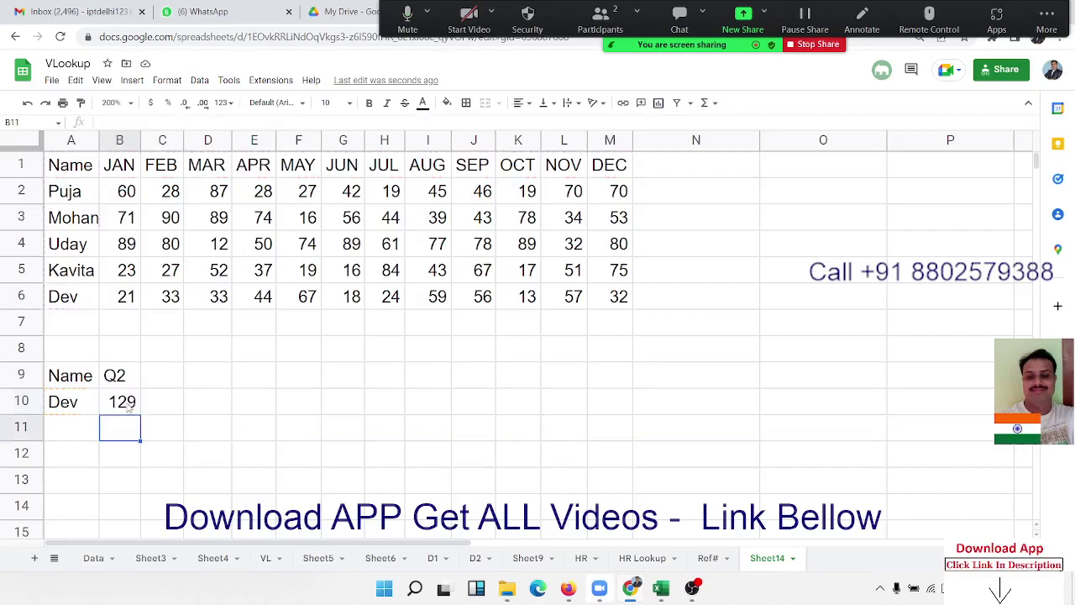
click(129, 406)
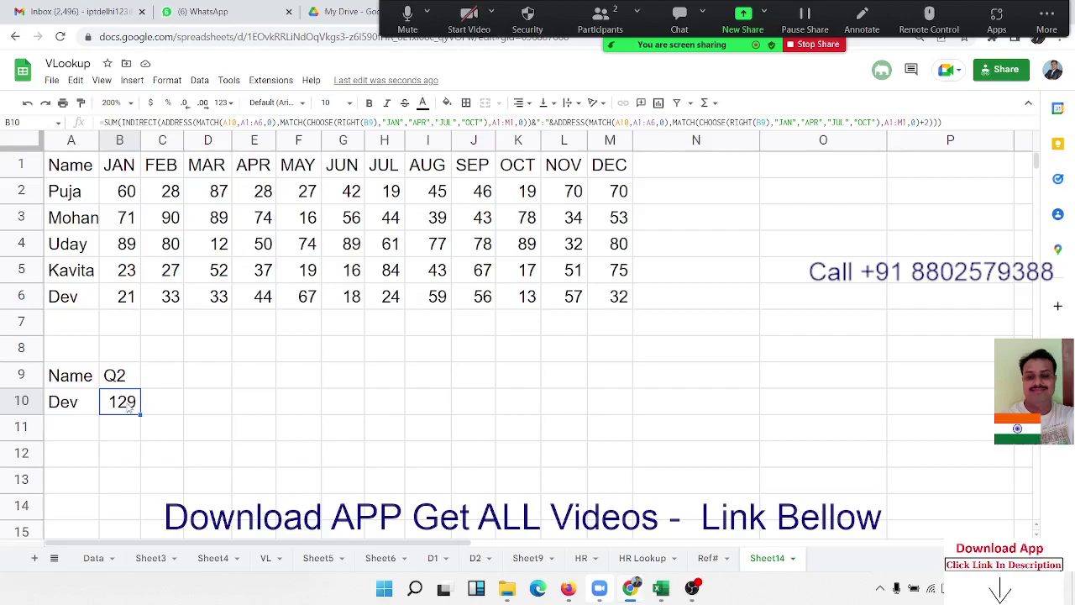
double_click(129, 407)
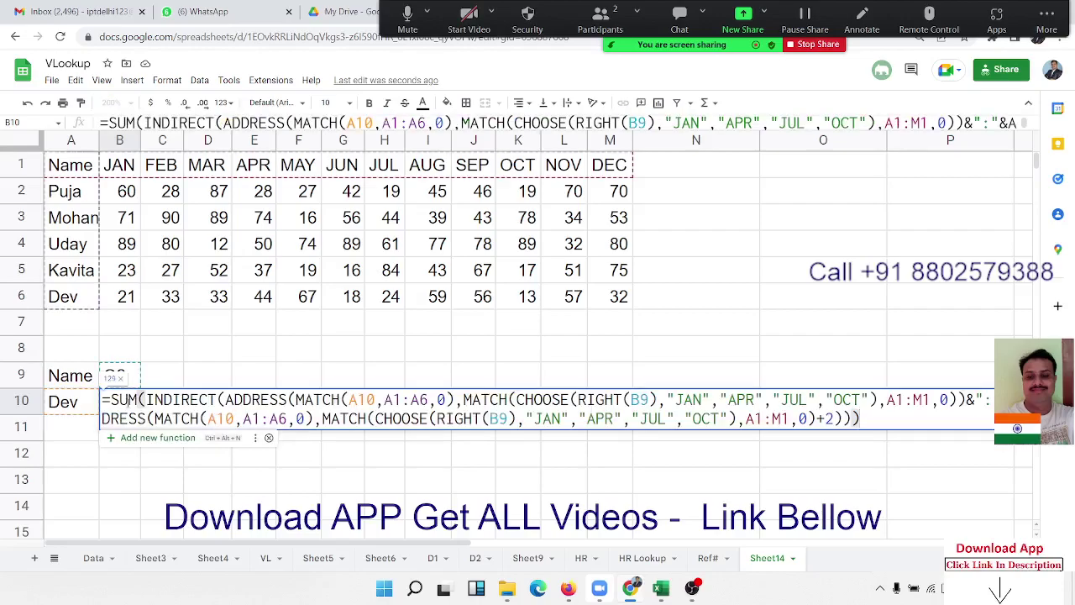
key(Return)
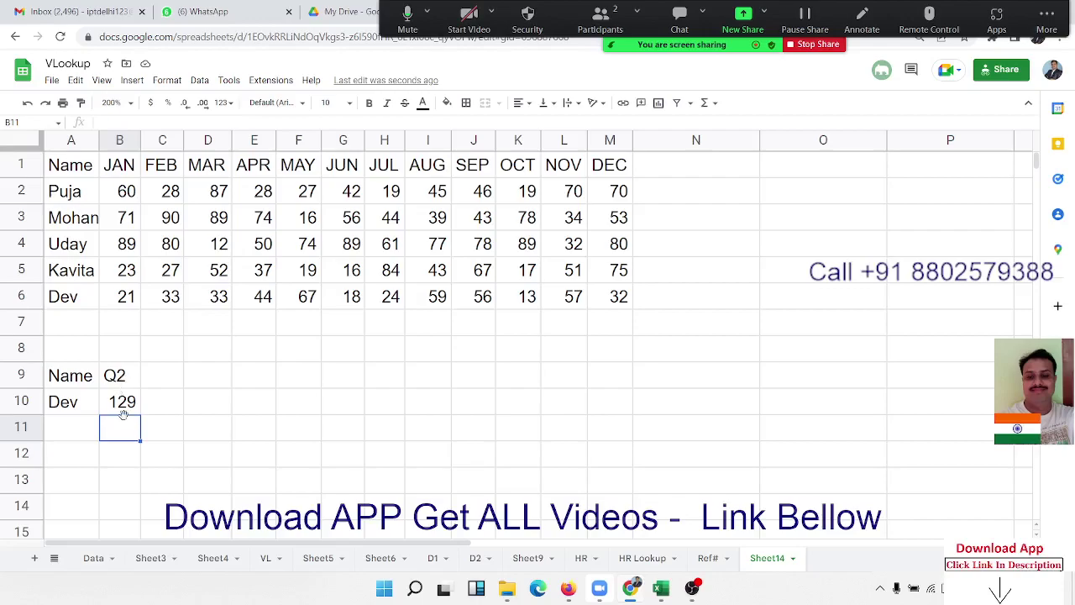
click(133, 379)
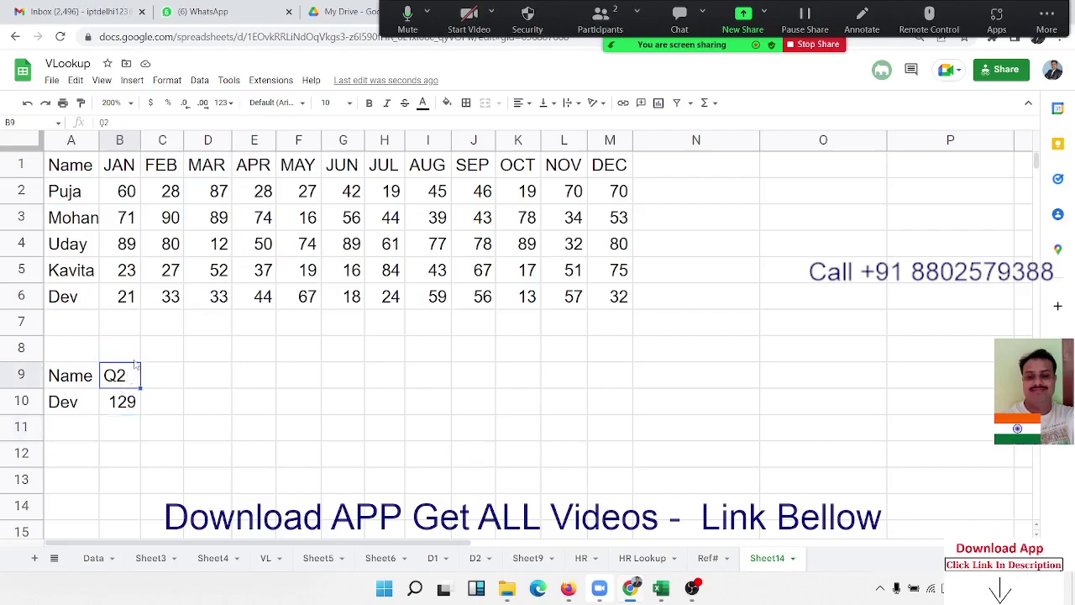
Change B9's quarter from Q2 to Q3 (139), then to Q4, giving Dev's total of 102.
click(134, 360)
double_click(133, 373)
key(BackSpace)
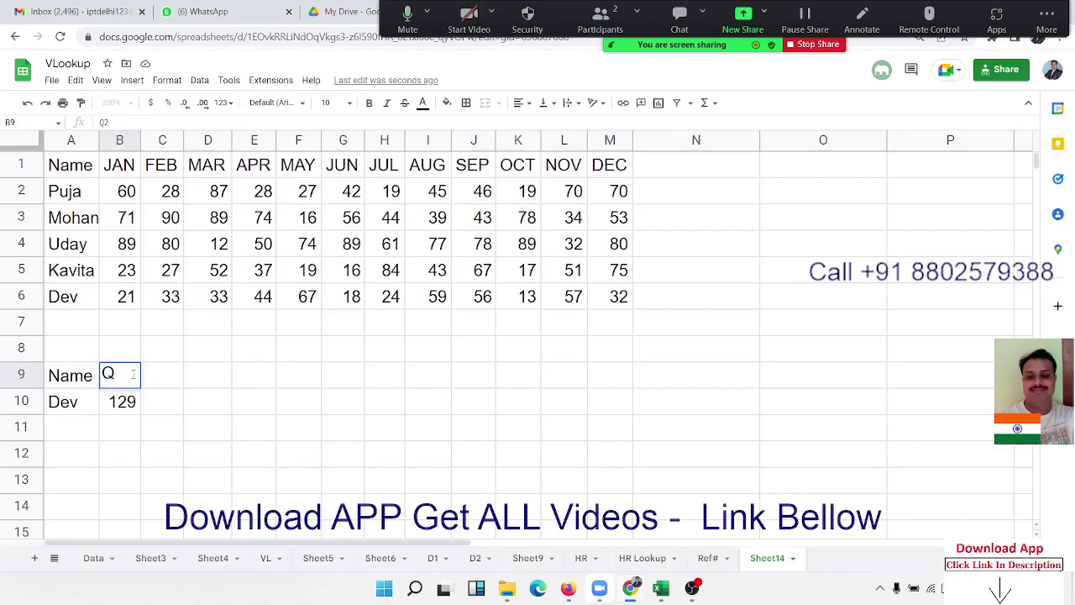
text(3)
key(Return)
click(132, 378)
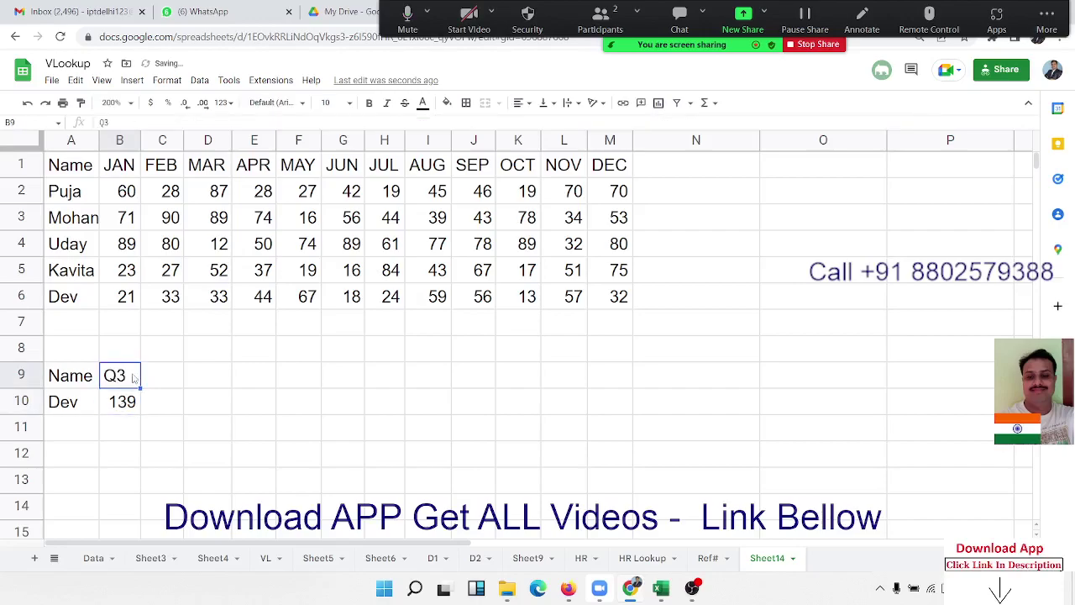
double_click(132, 378)
key(BackSpace)
text(4)
key(Return)
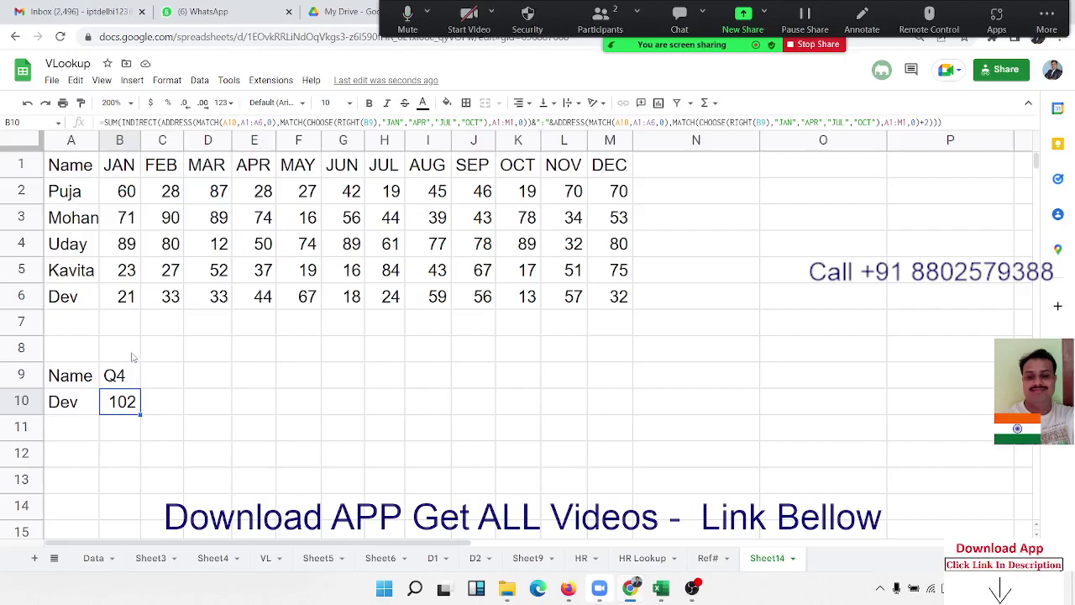
key(Left)
Enter Puja in A10 so B10 shows her Q4 total of 159, then go to Ref#.
key(Return)
text(Puj)
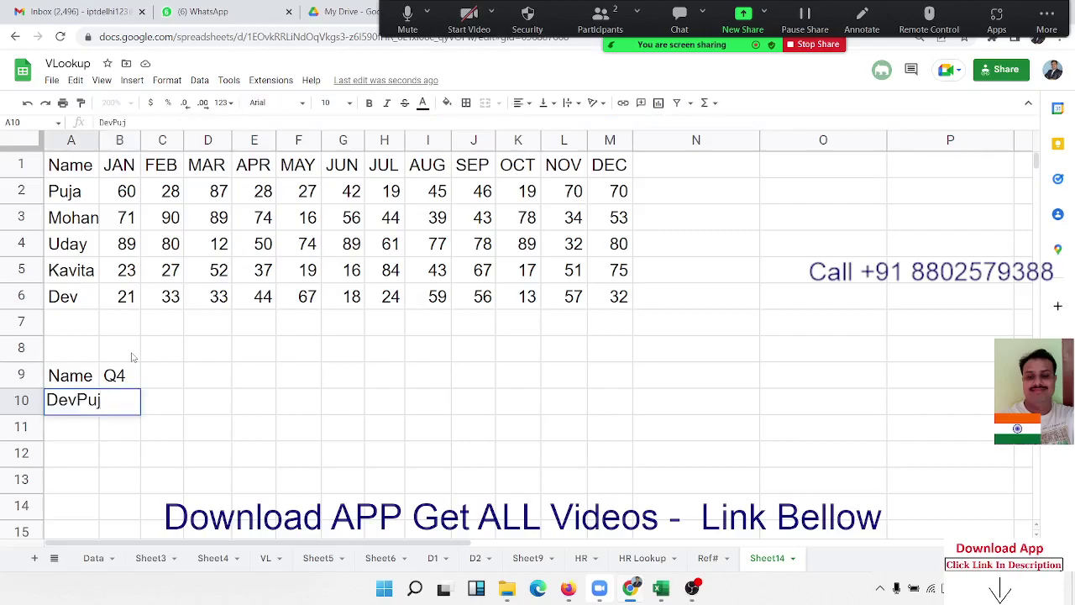
key(BackSpace)
key(BackSpace)
key(BackSpace)
key(BackSpace)
key(BackSpace)
text(Puj)
text(a)
key(Return)
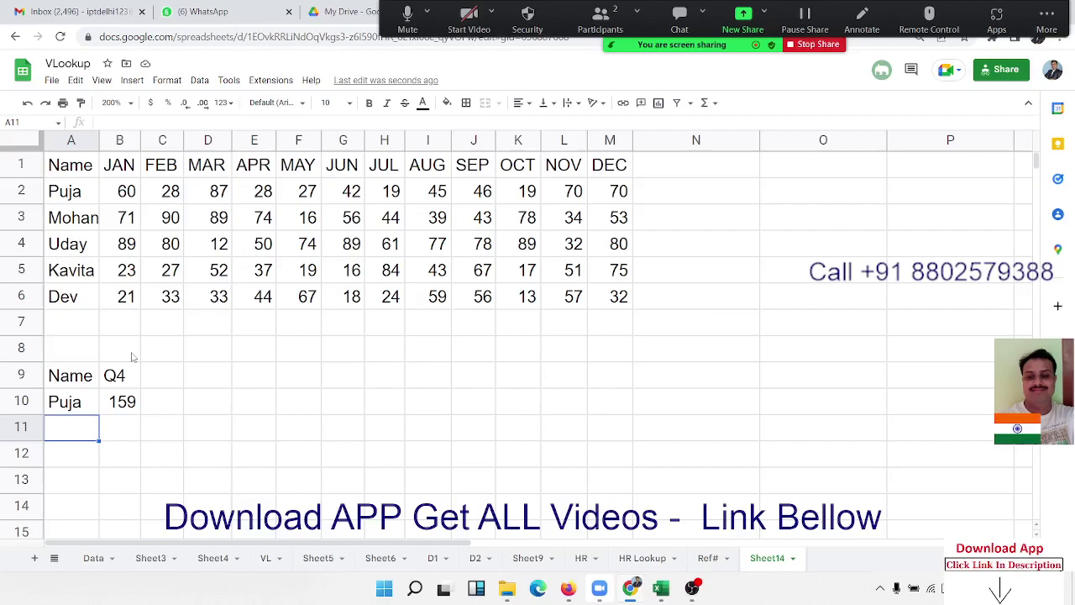
click(125, 376)
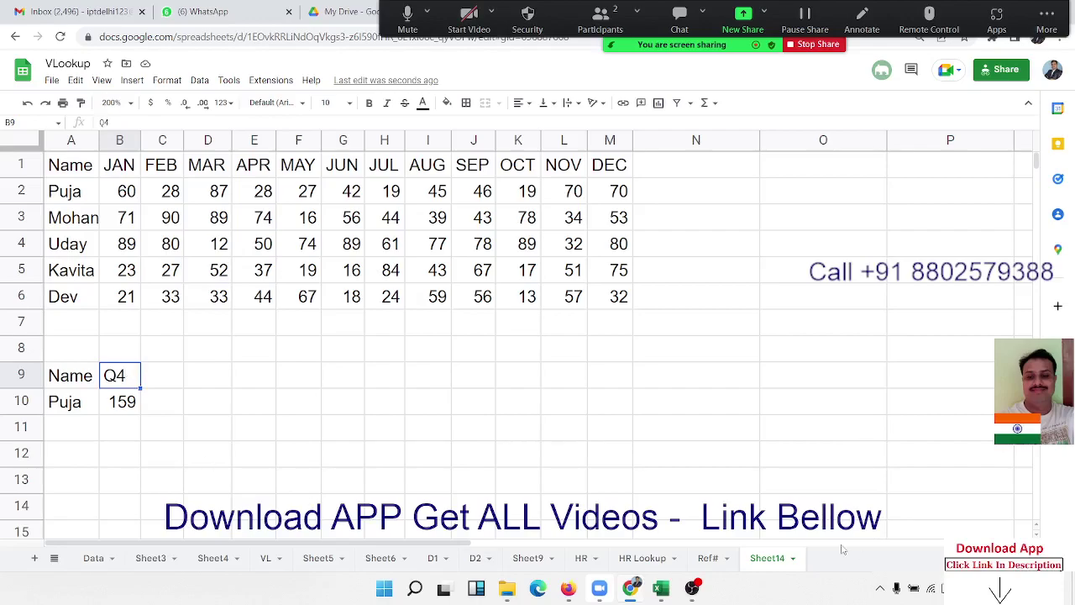
click(716, 560)
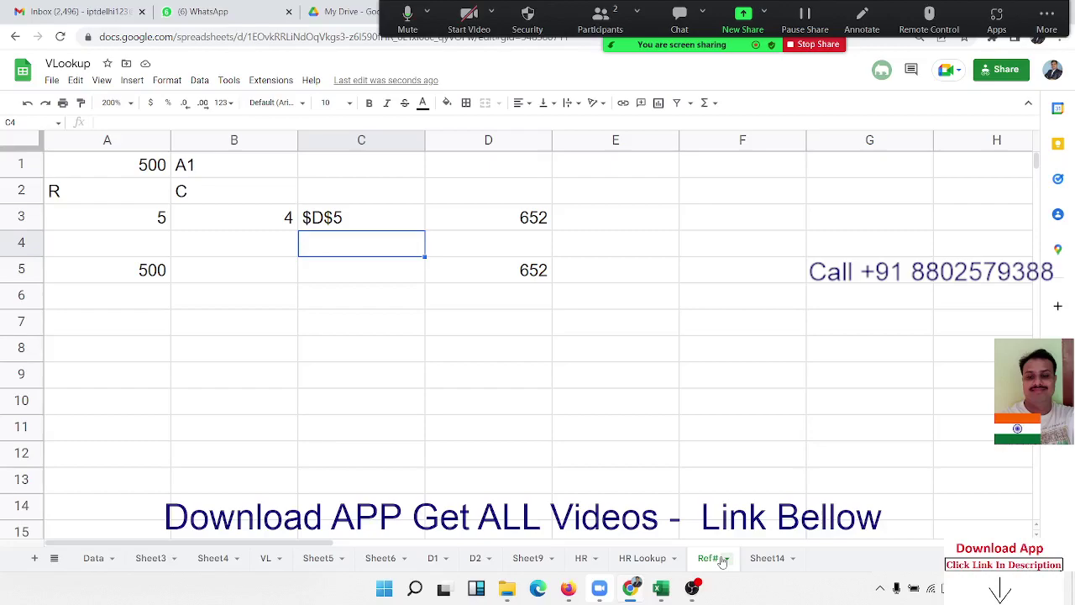
Enter =ROW(E3) in A7 so it returns row number 3.
click(281, 379)
click(154, 337)
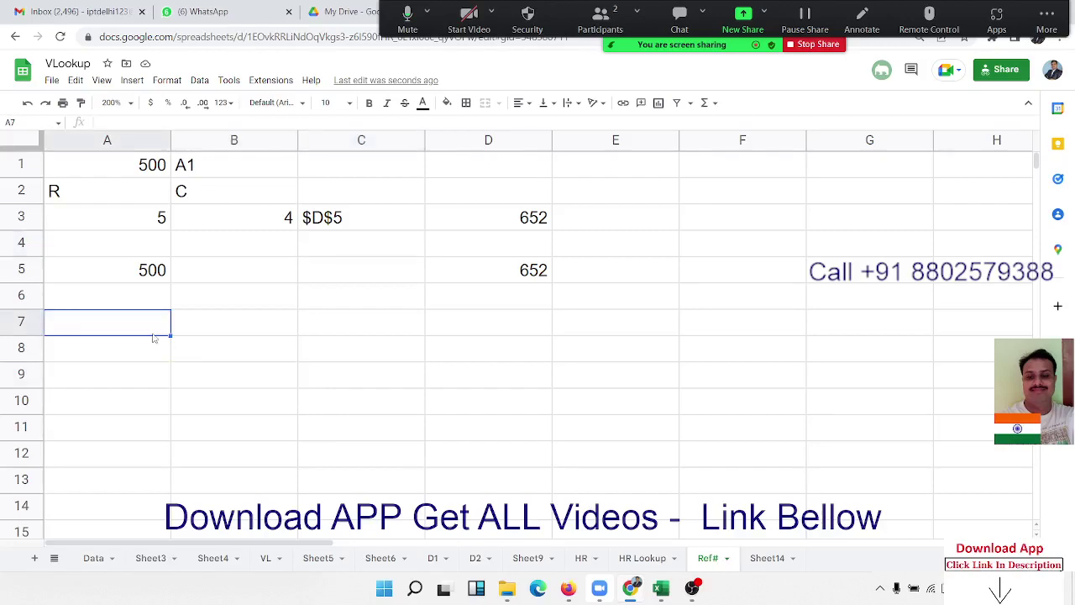
text(=)
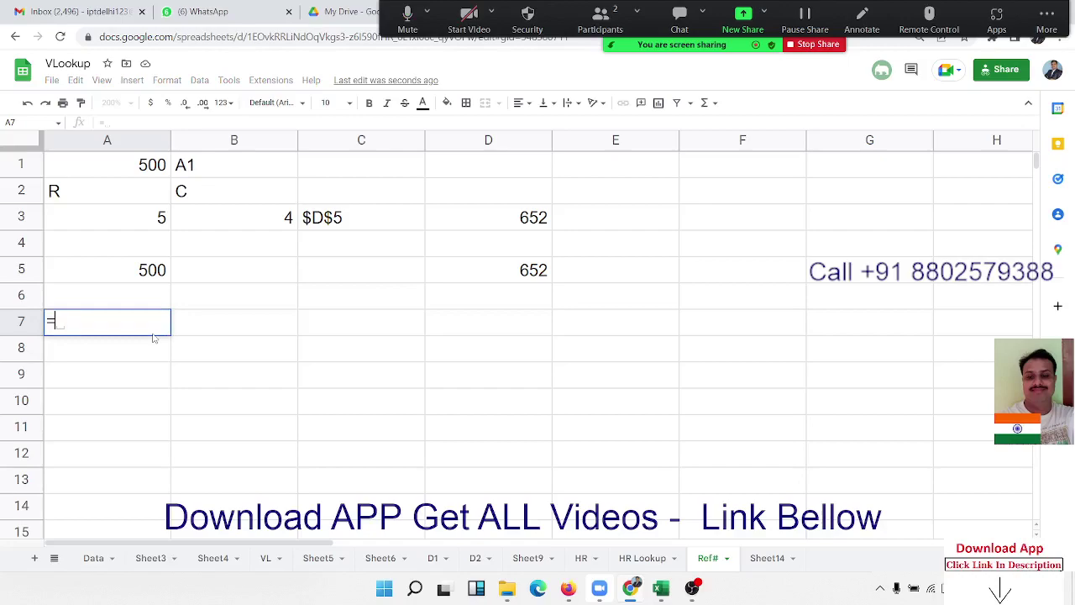
text(r)
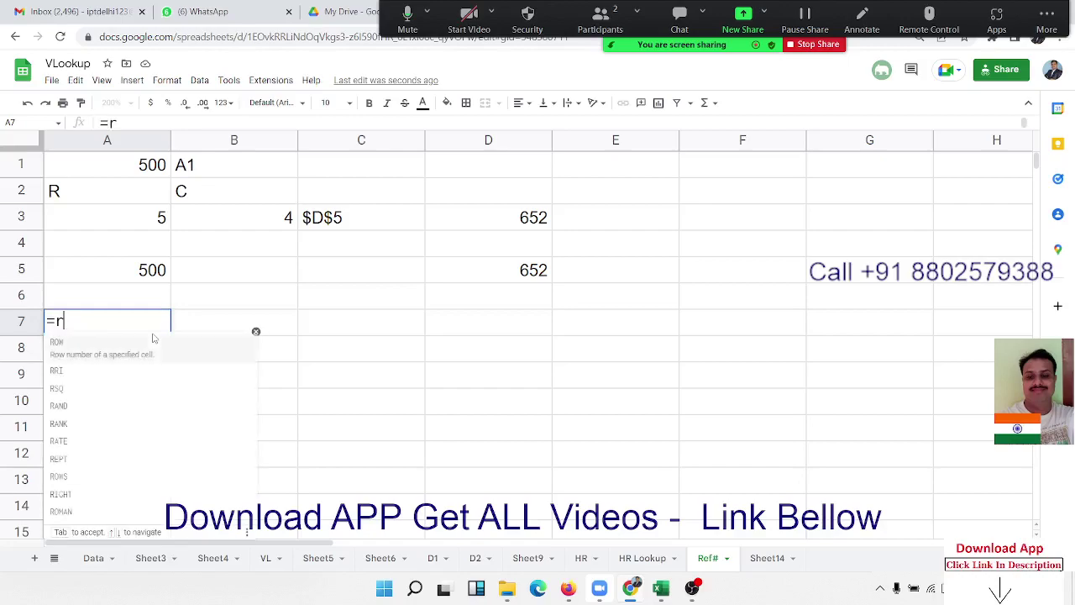
text(ow)
key(Tab)
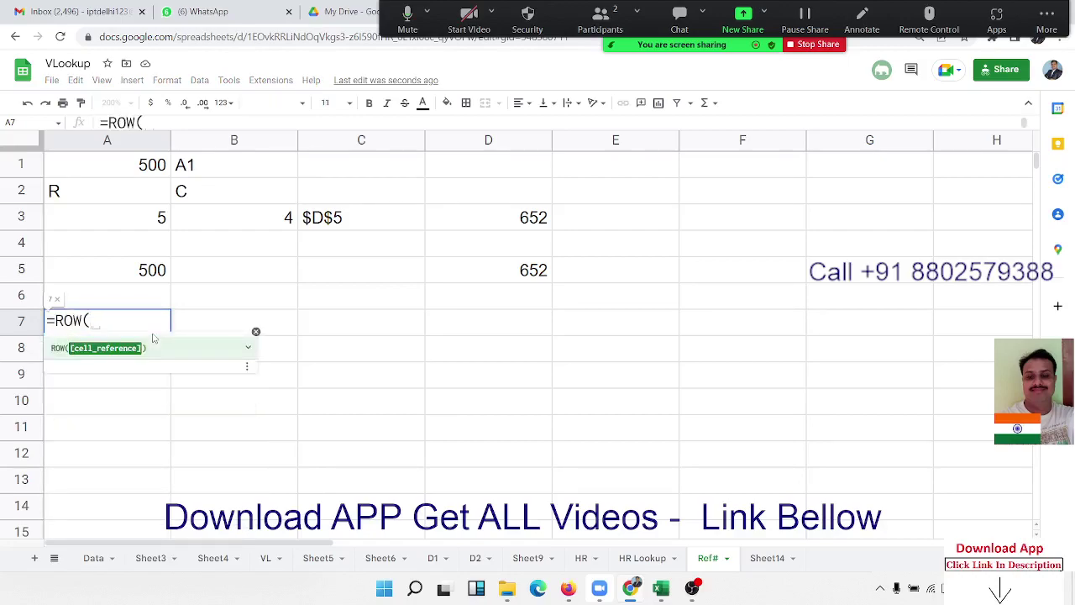
text())
key(Return)
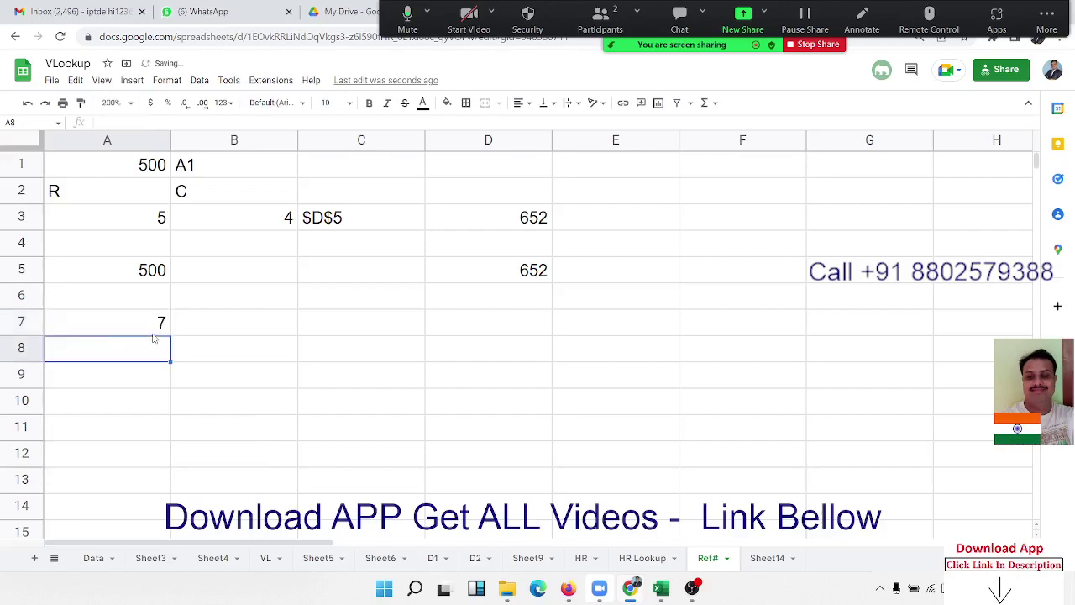
click(153, 334)
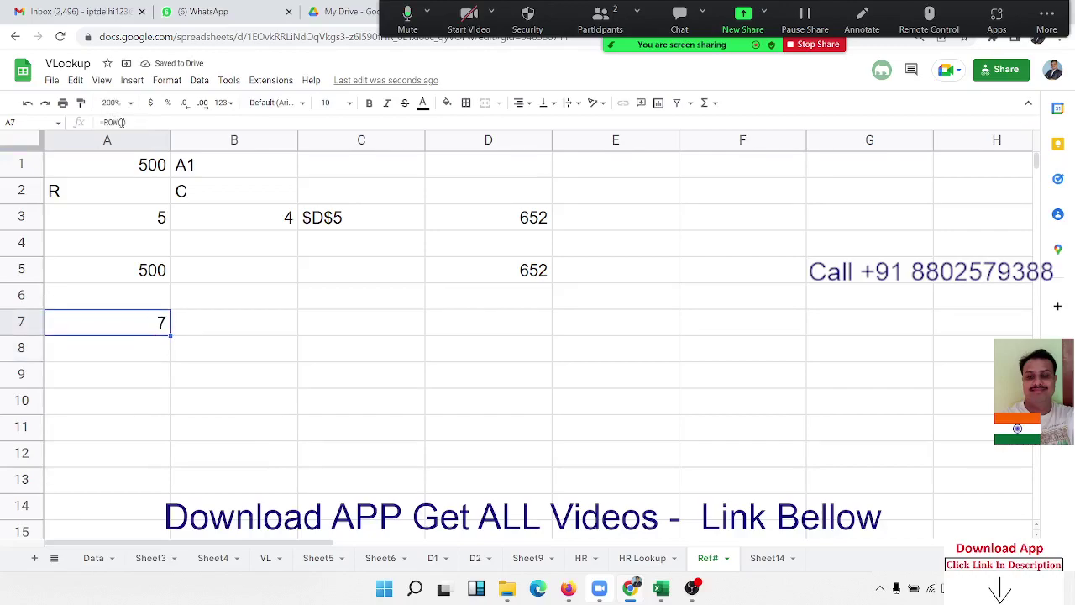
key(F2)
key(Left)
click(646, 228)
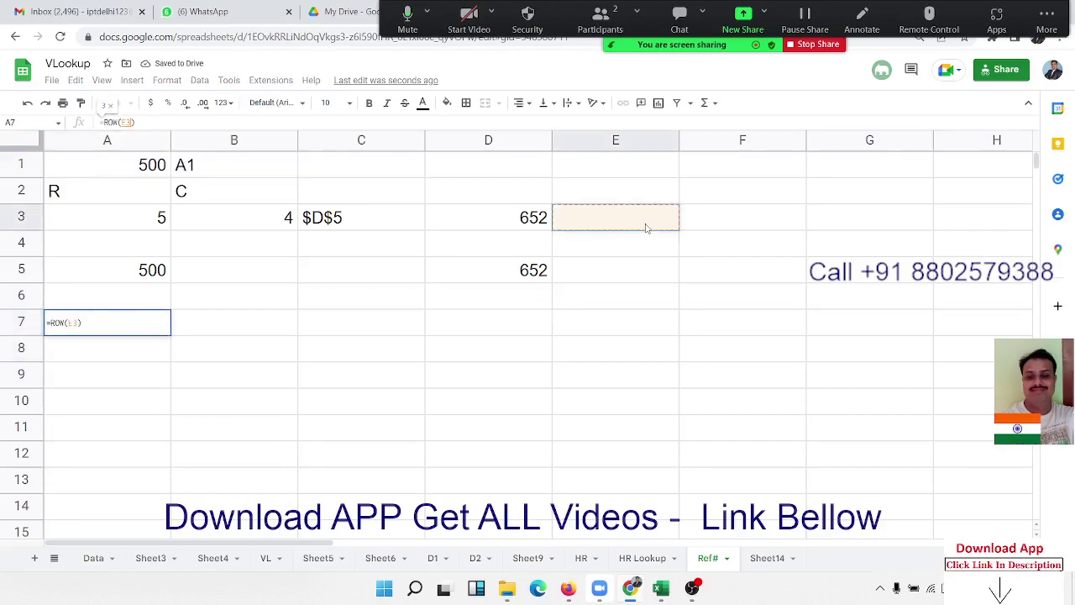
key(Return)
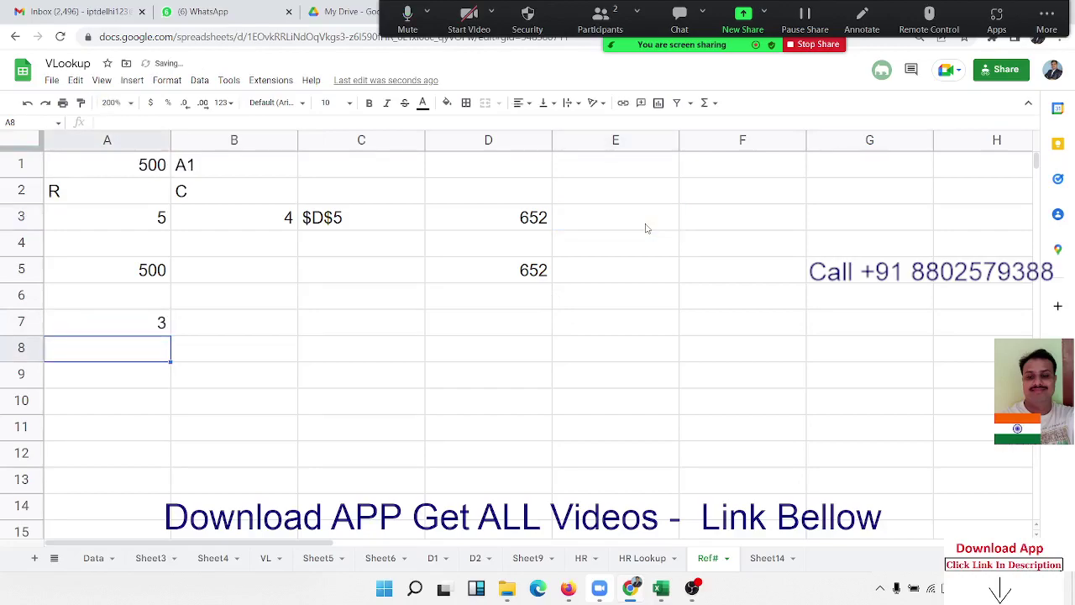
Enter =COLUMN(F3) in B7 so it returns column number 6.
click(284, 319)
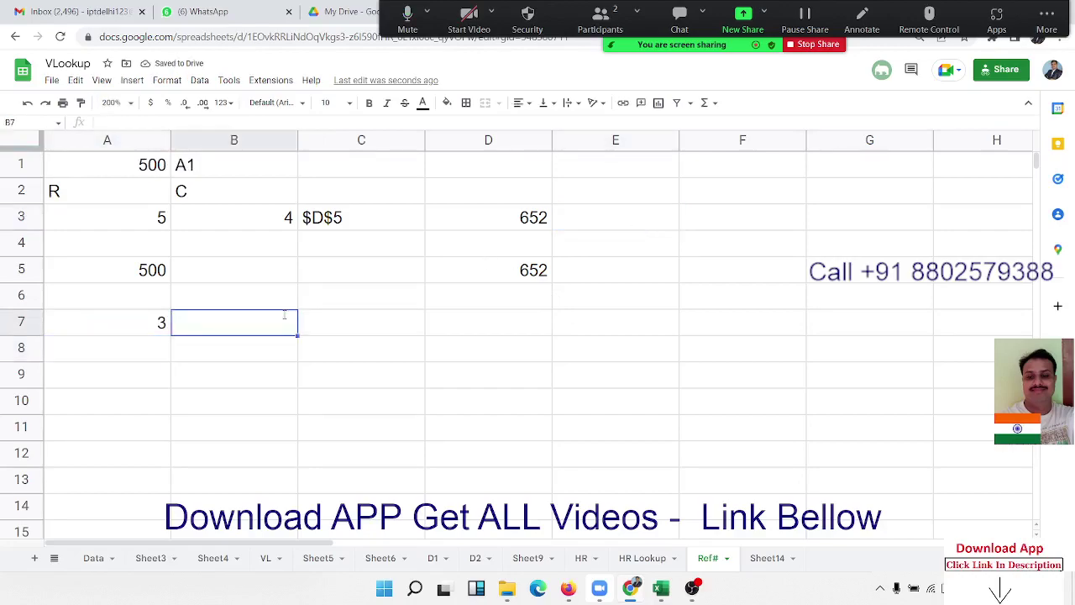
text(=col)
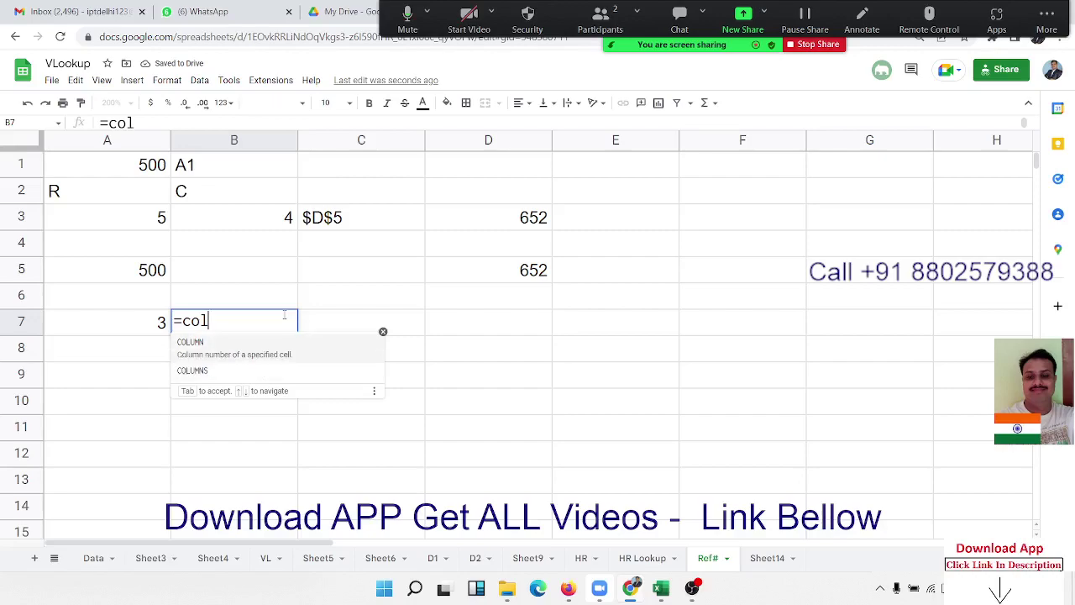
key(Tab)
key(Return)
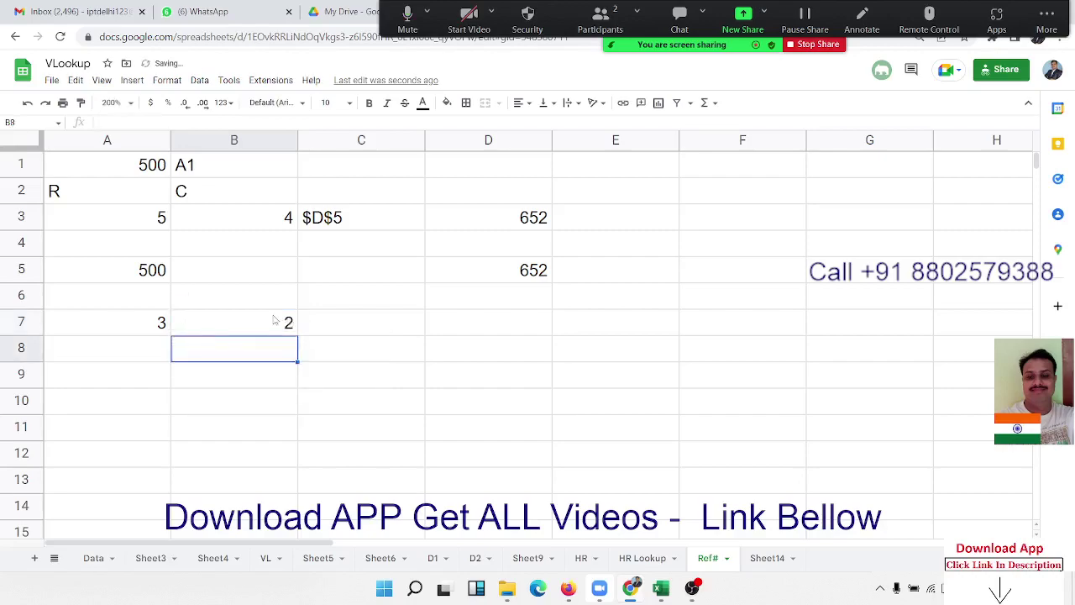
double_click(281, 319)
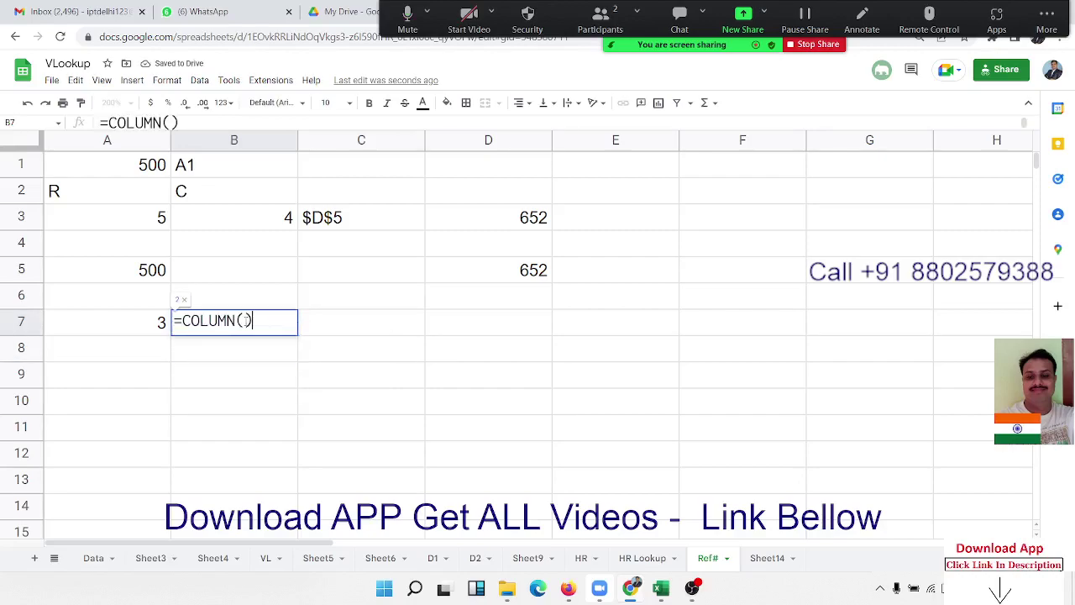
key(Left)
click(773, 230)
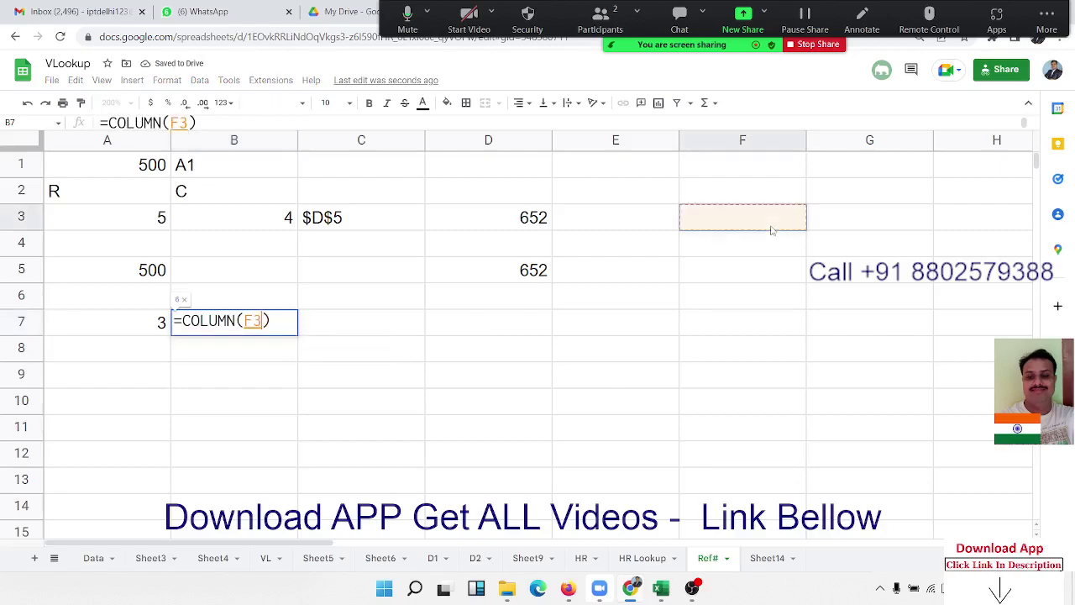
key(Return)
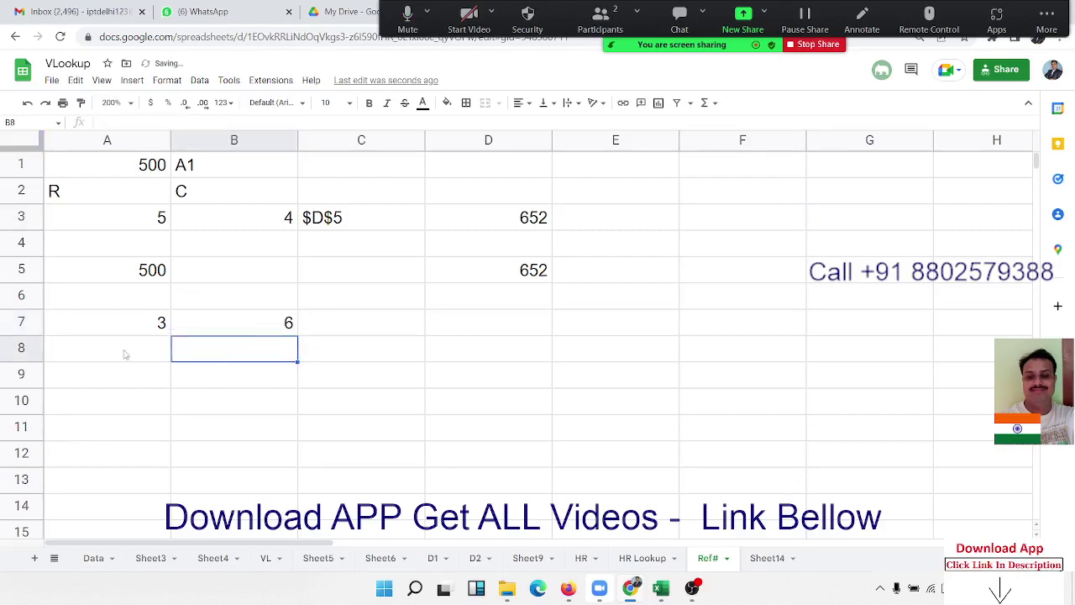
click(124, 349)
Enter =ROWS(E4:E10) in A8 so it returns 7.
text(=row)
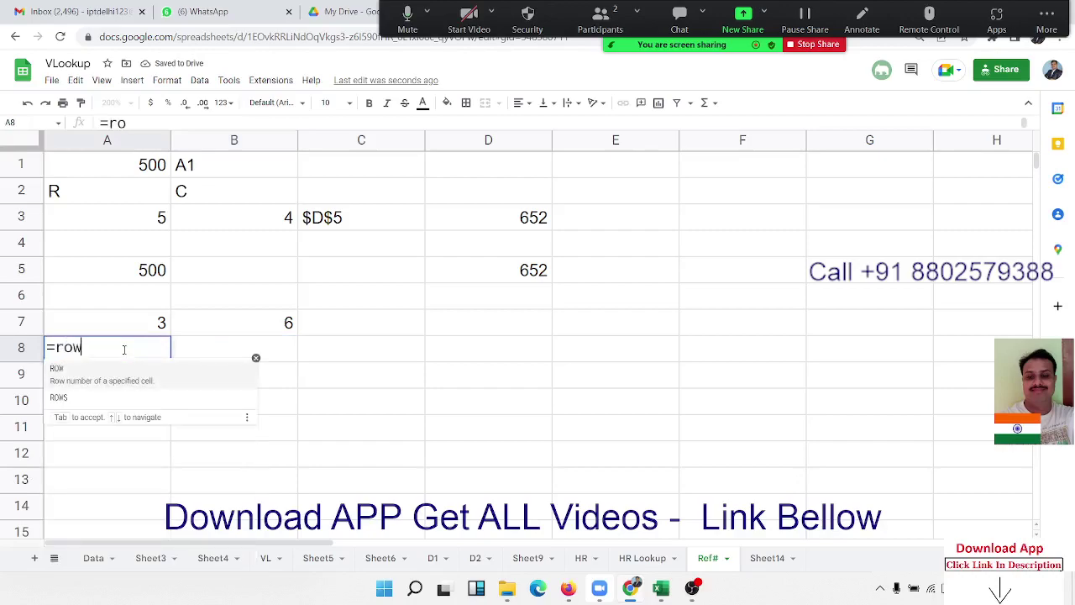
key(Down)
key(Tab)
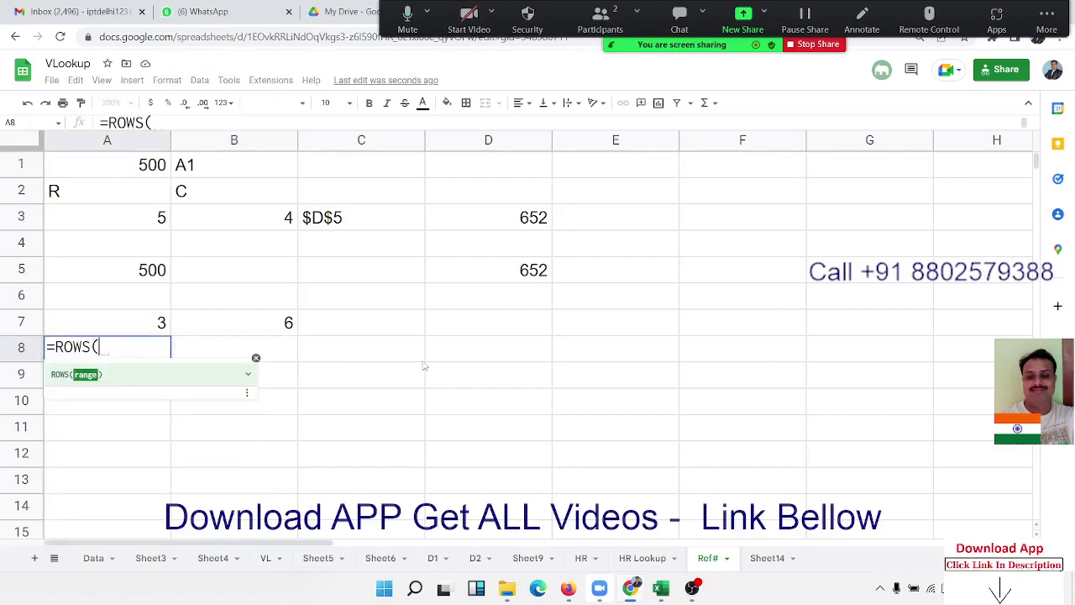
drag(605, 246, 681, 406)
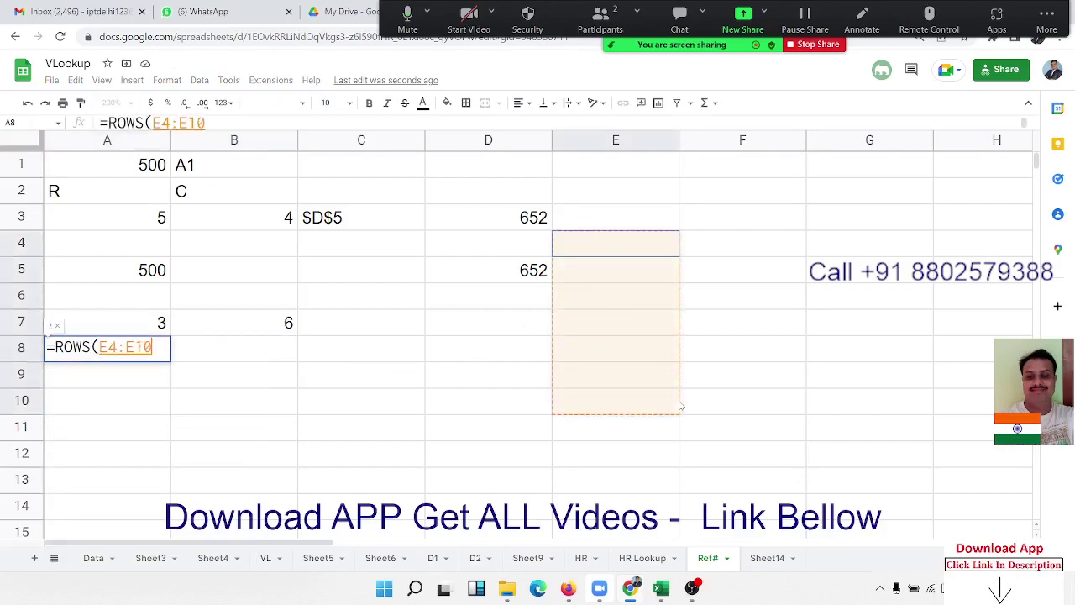
key(Return)
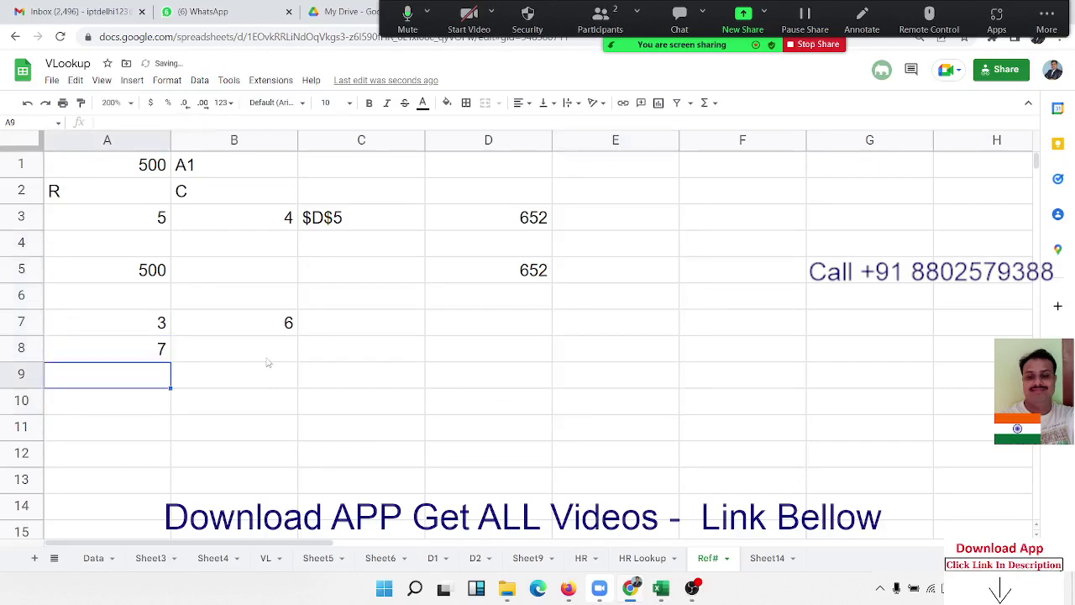
Enter =COLUMNS(E1:G1) in B8 so it shows 3.
click(216, 358)
text(=co)
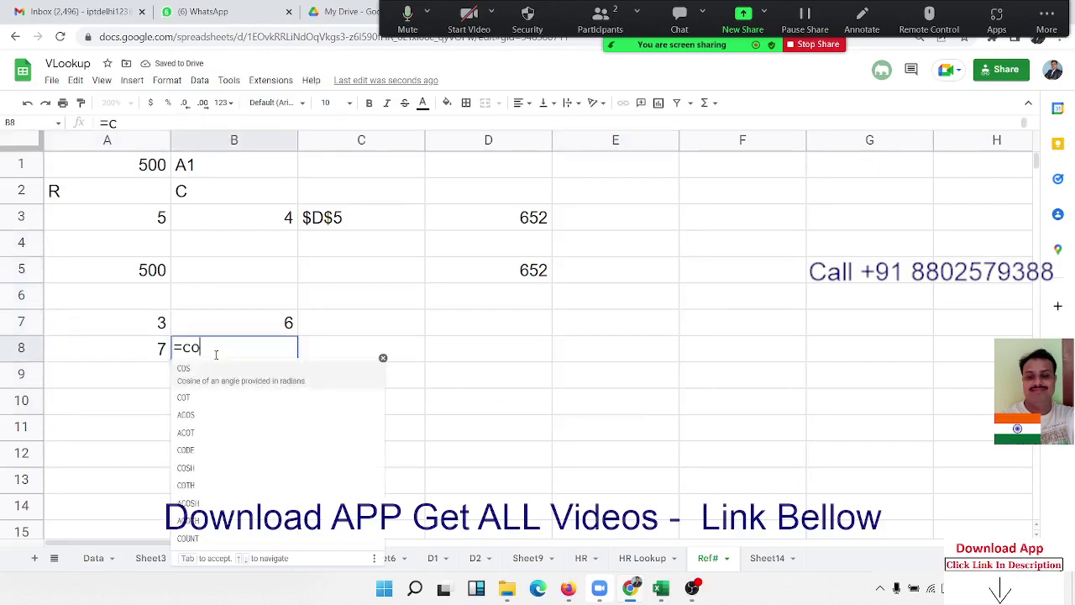
text(l)
key(Tab)
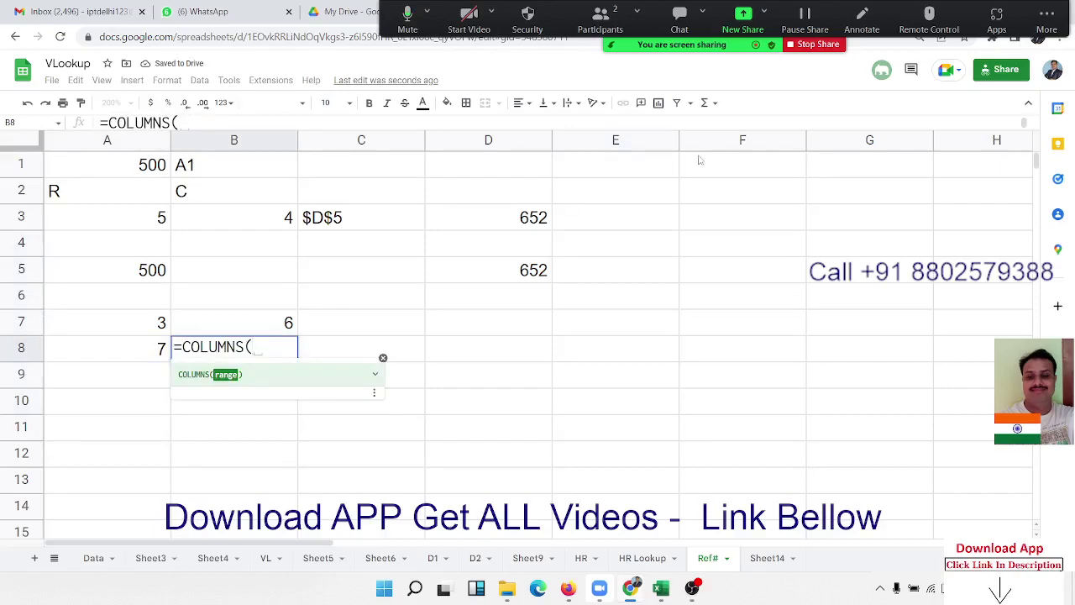
mouse_move(634, 175)
mouse_down()
mouse_move(827, 199)
mouse_move(873, 181)
mouse_up()
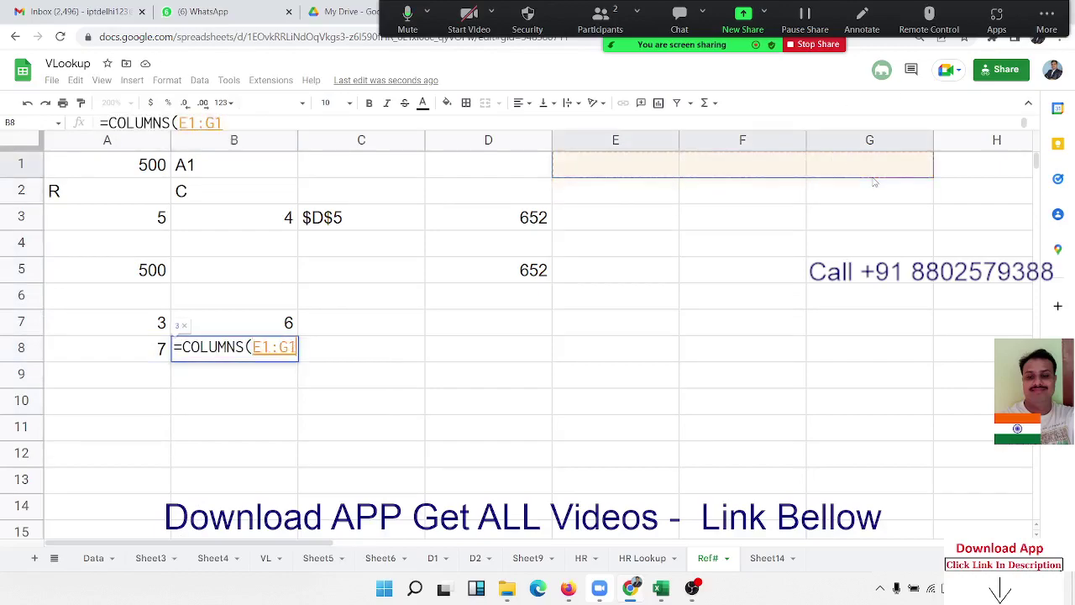
key(Return)
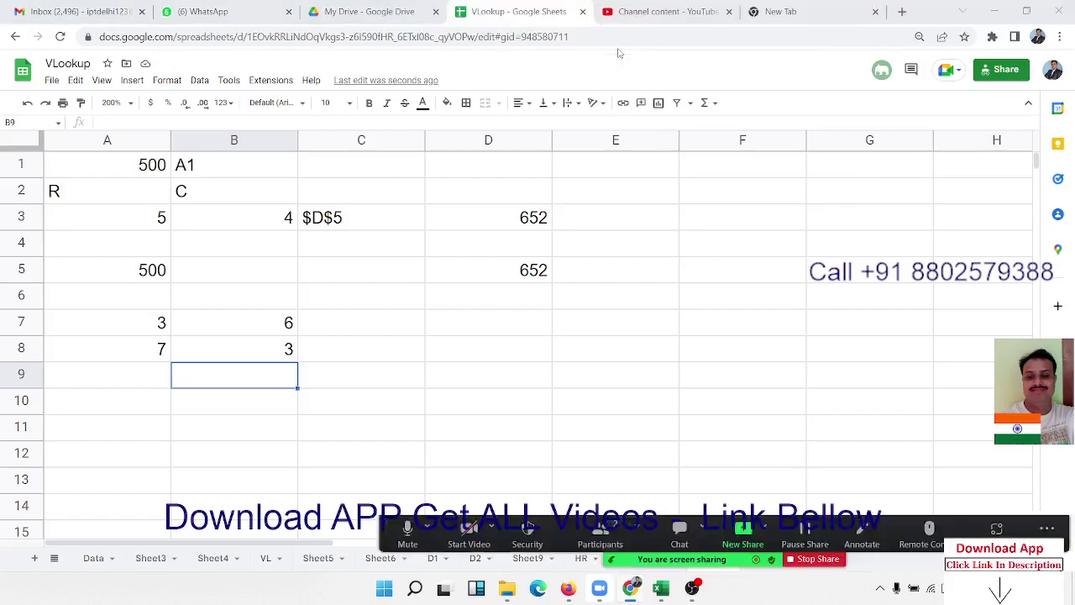
Open Zoom's More menu on the meeting toolbar to reach the End option.
click(781, 276)
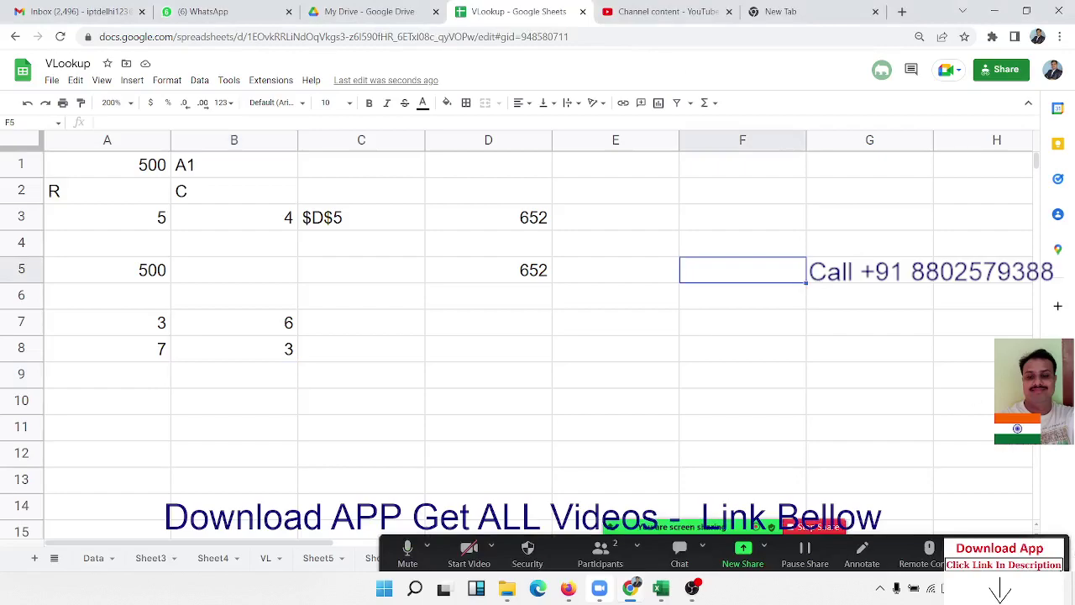
click(1065, 551)
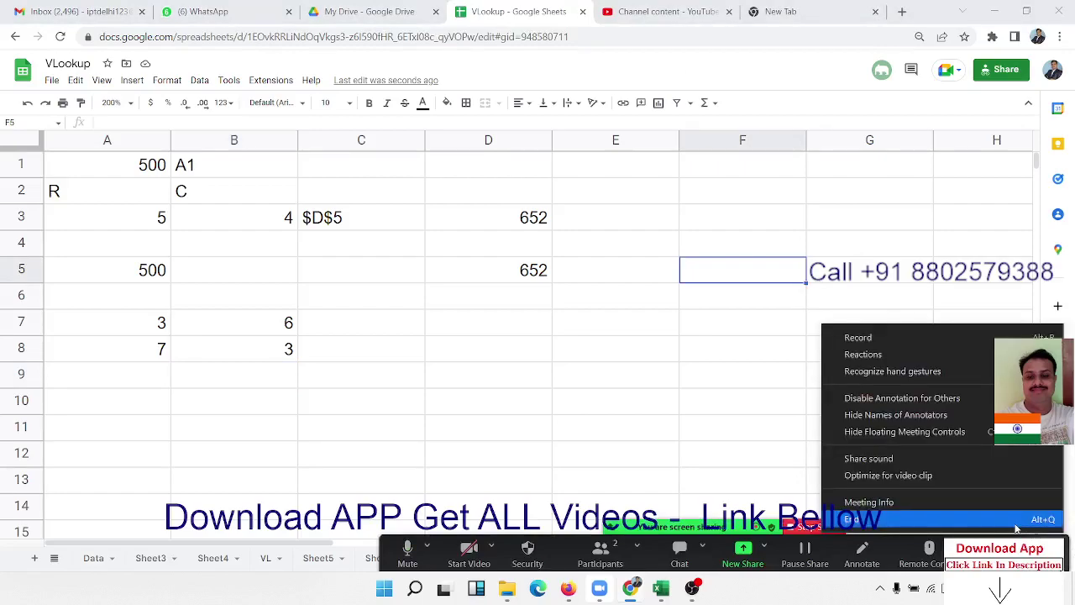